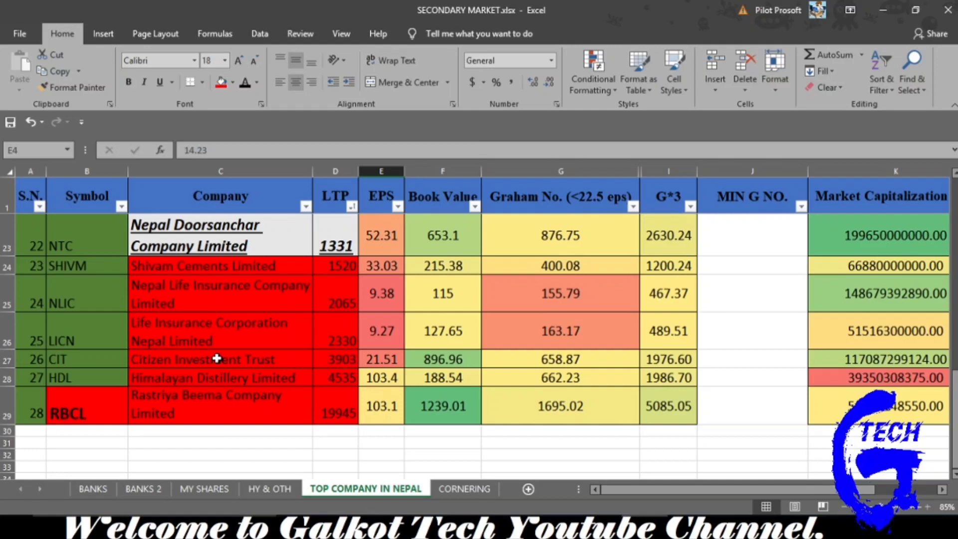
Examine the yellow company names and LTP values from Mega Bank Nepal Limited to Sanima Bank Limited.
scroll(216, 358, "up", 7)
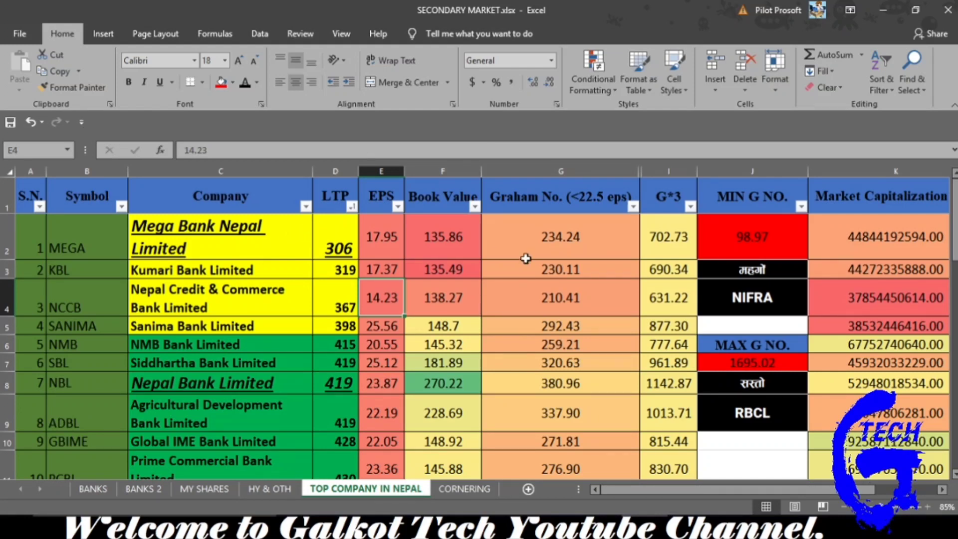
left_click_drag(208, 242, 338, 326)
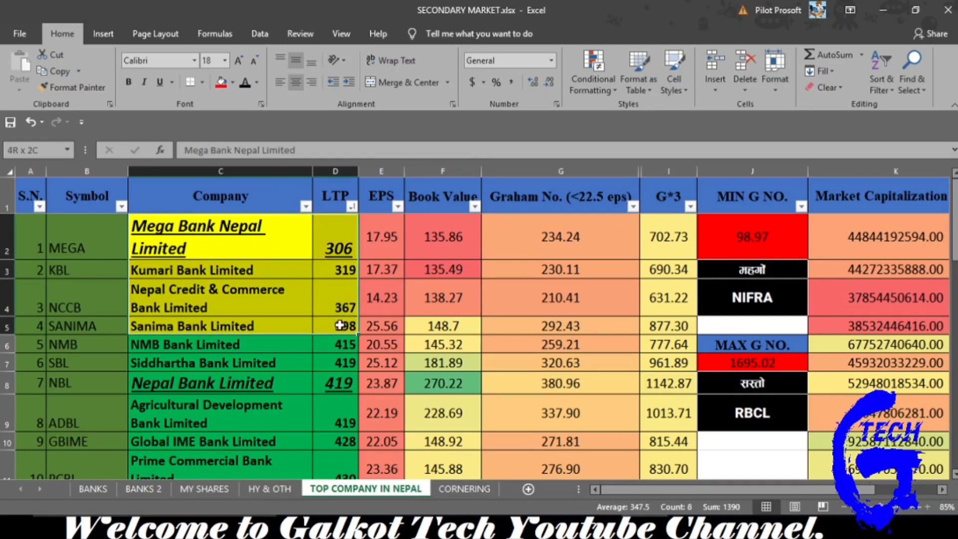
left_click(258, 235)
left_click_drag(258, 235, 340, 325)
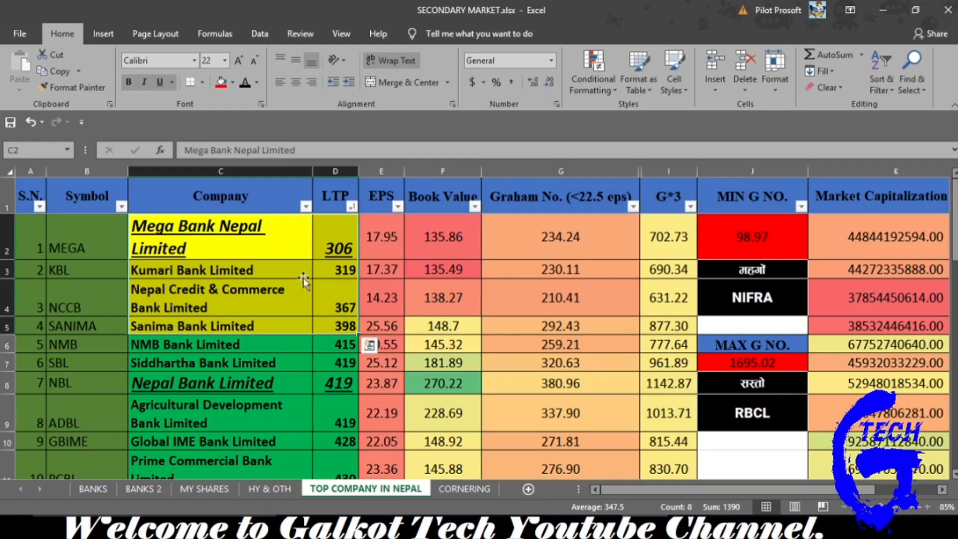
left_click(215, 242)
left_click_drag(272, 252, 332, 324)
left_click(255, 252)
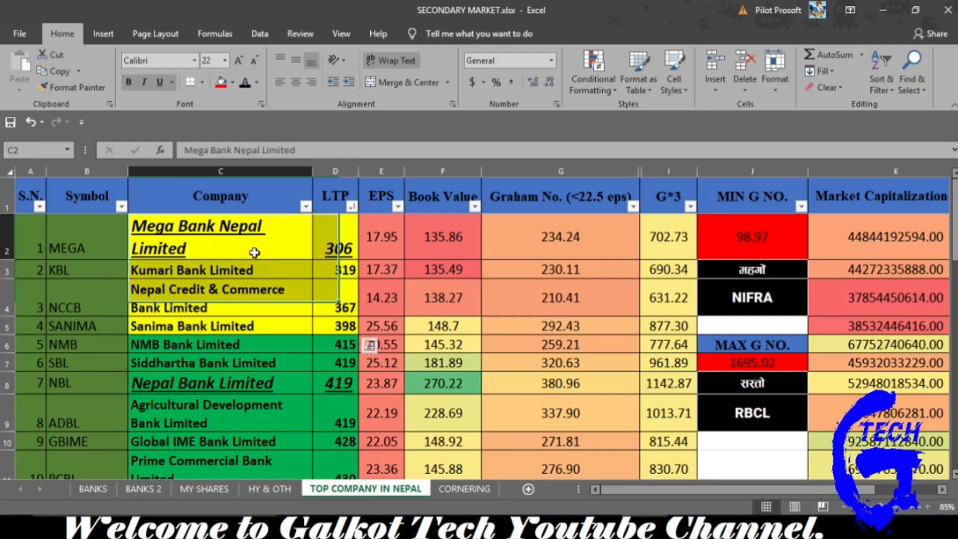
left_click_drag(254, 252, 321, 321)
Examine the green company names and LTP values from NMB Bank Limited to Himalayan Bank Limited.
scroll(321, 321, "down", 2)
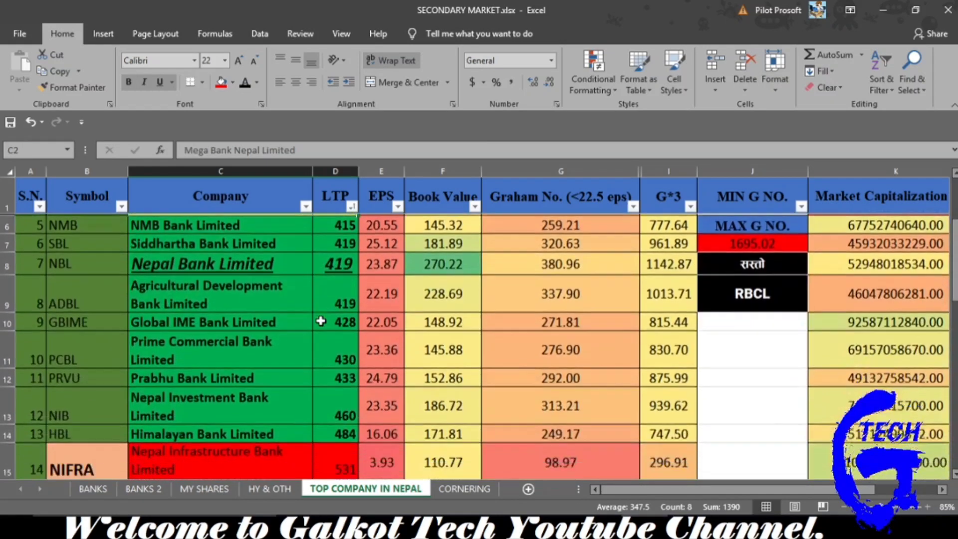
scroll(320, 319, "up", 1)
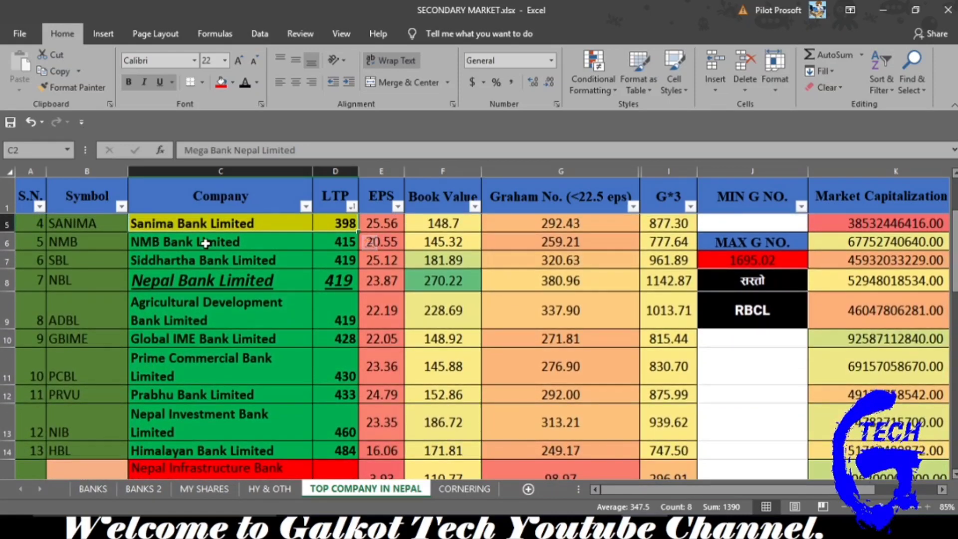
left_click_drag(204, 241, 339, 444)
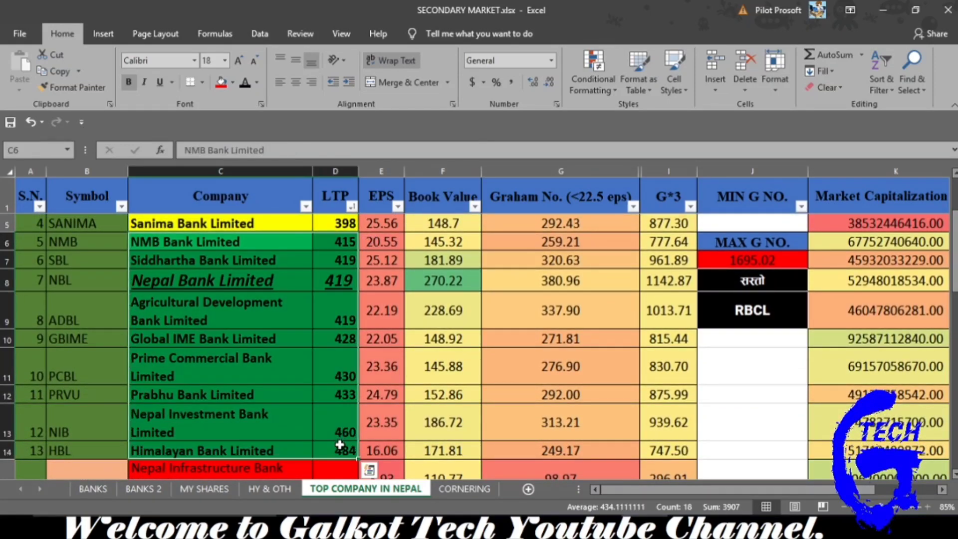
Examine the red-filled companies from Nepal Infrastructure Bank Limited down to Rastriya Beema Company Limited.
scroll(338, 445, "down", 3)
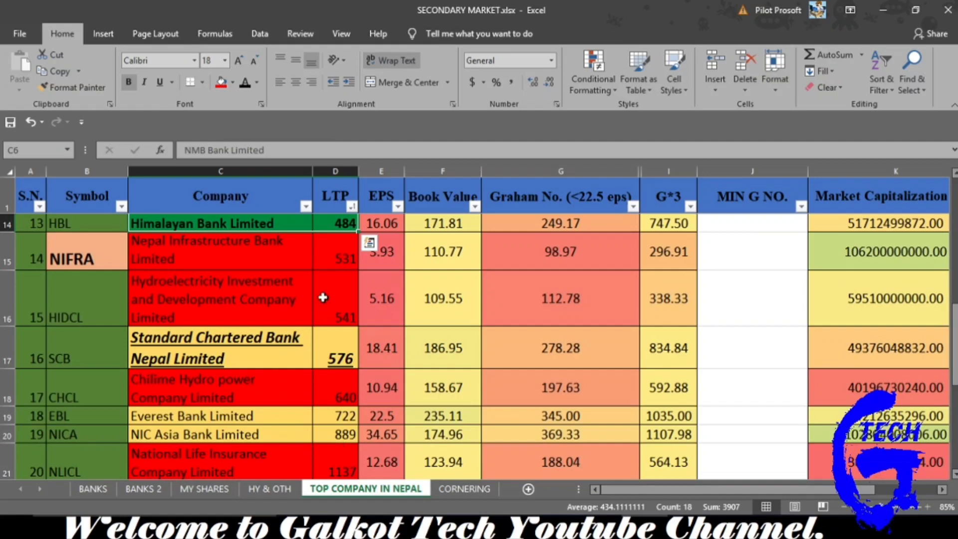
left_click_drag(267, 249, 327, 300)
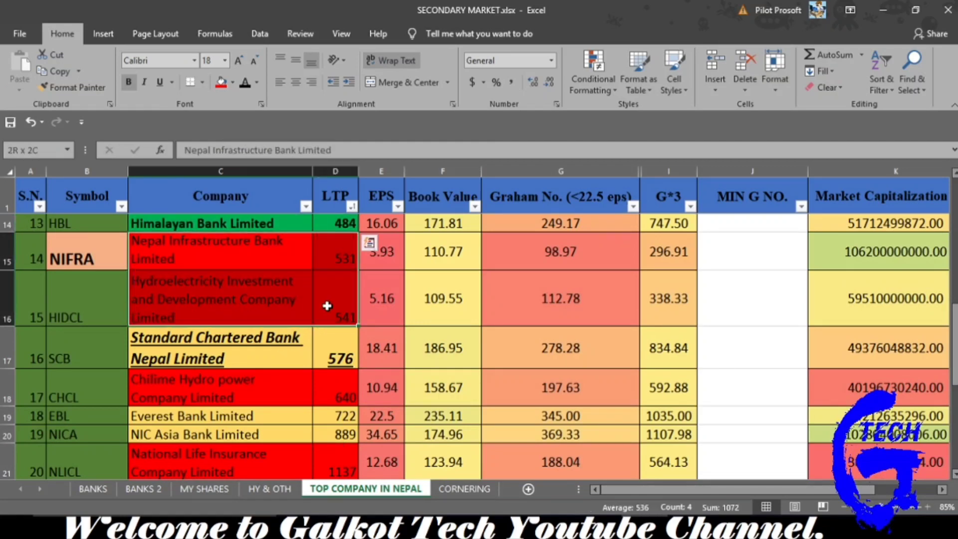
left_click(229, 391)
scroll(229, 391, "down", 2)
left_click(230, 392)
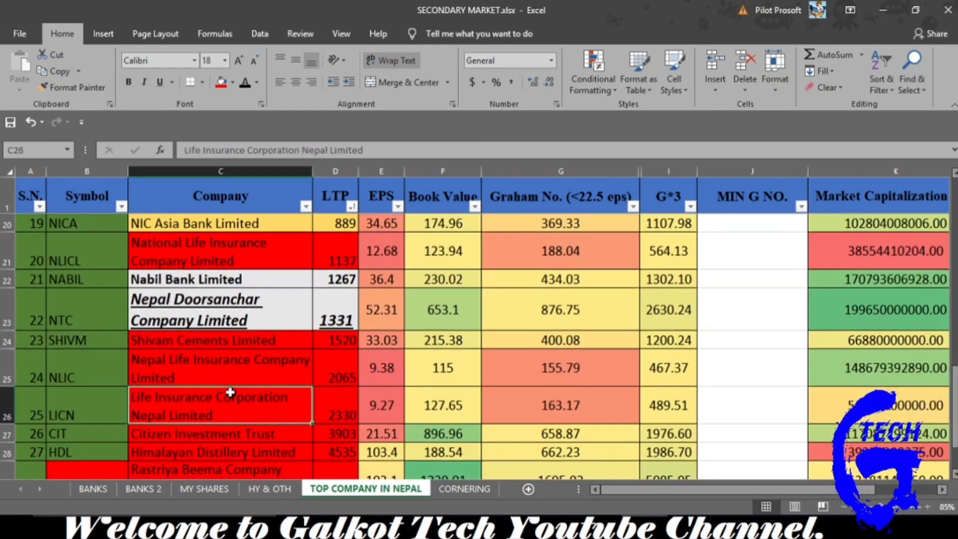
scroll(230, 392, "down", 2)
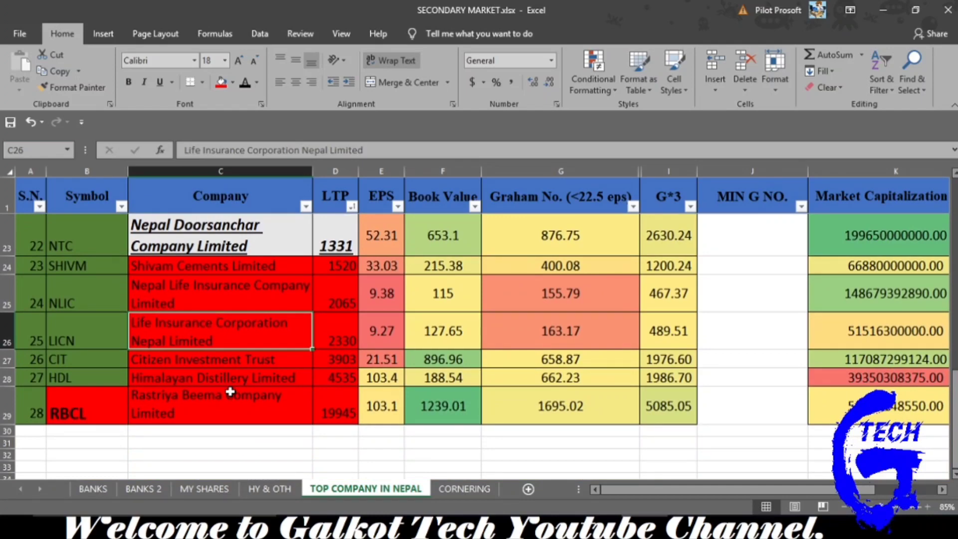
scroll(230, 393, "up", 4)
scroll(230, 391, "up", 5)
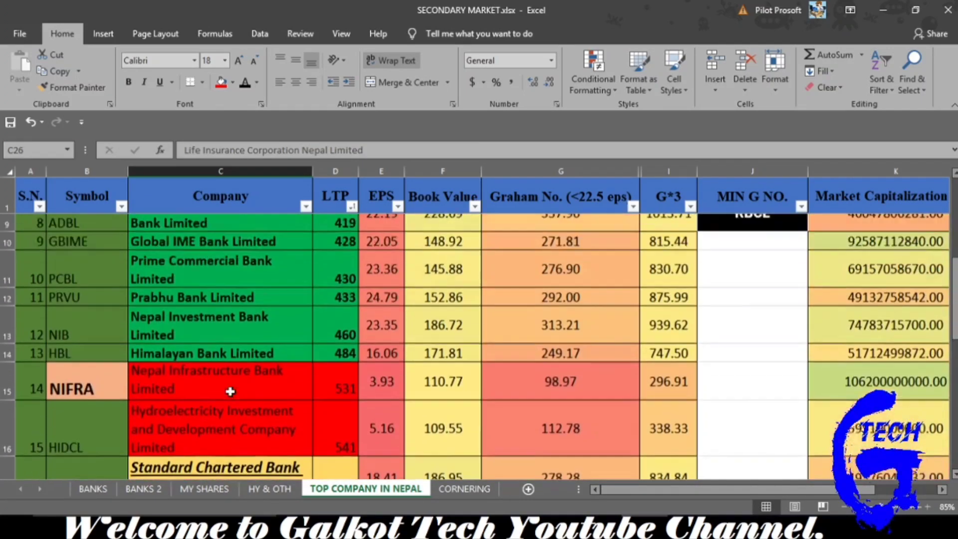
scroll(230, 392, "down", 4)
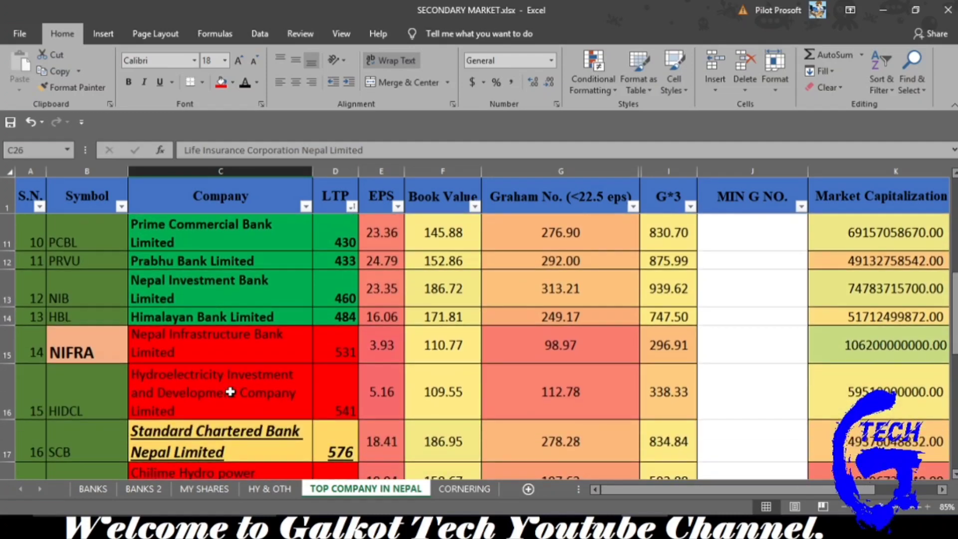
Compare the red Nepal Infrastructure Bank entry with the green bank rows above it, from NMB Bank to Himalayan Bank.
left_click(259, 358)
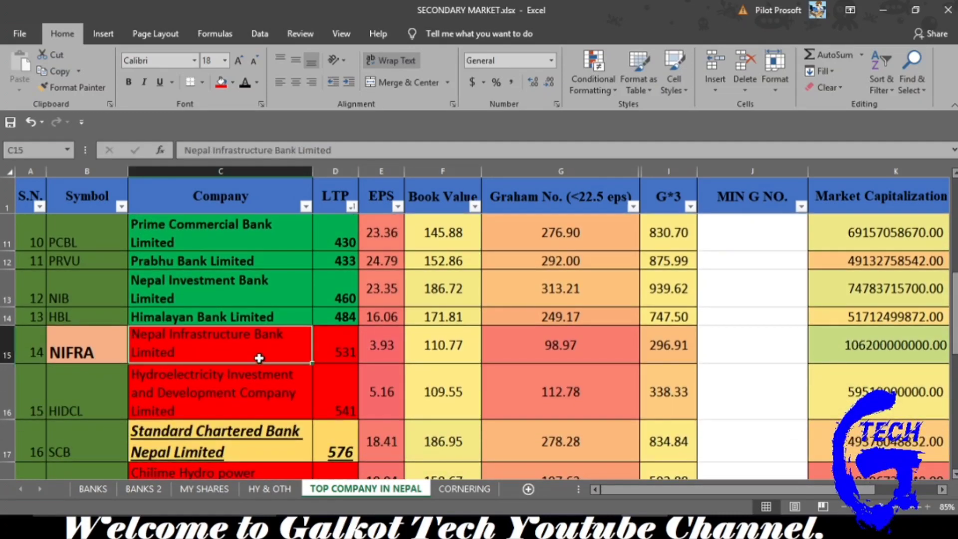
left_click(283, 322)
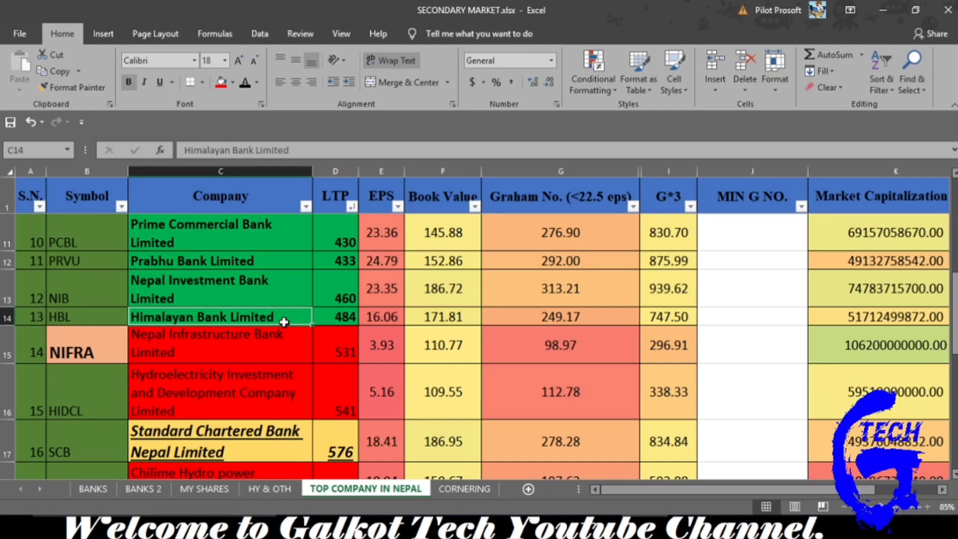
left_click(269, 344)
scroll(269, 344, "up", 2)
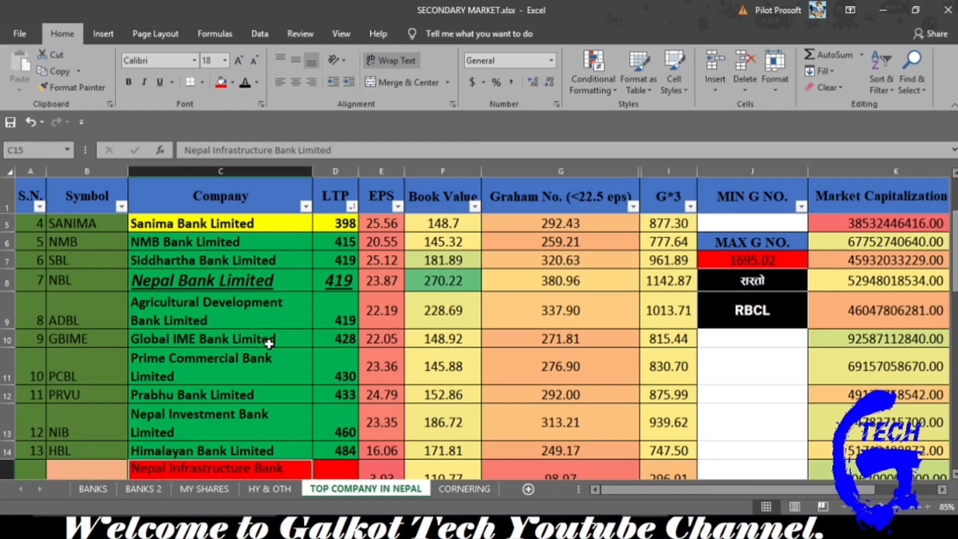
left_click(189, 310)
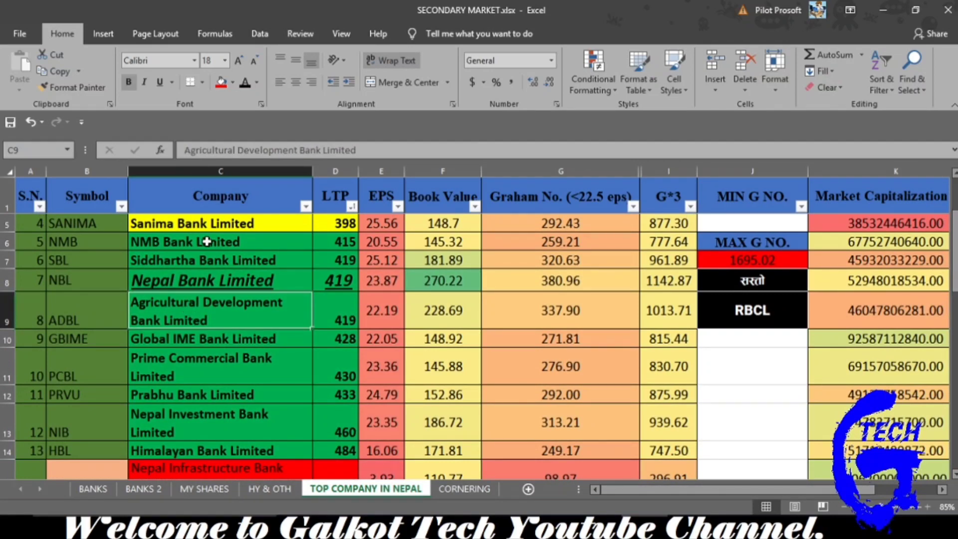
left_click_drag(206, 241, 337, 428)
Check the LTP values of Standard Chartered, Everest and NIC Asia banks, plus the grey Nabil Bank and Nepal Doorsanchar rows.
scroll(339, 430, "down", 3)
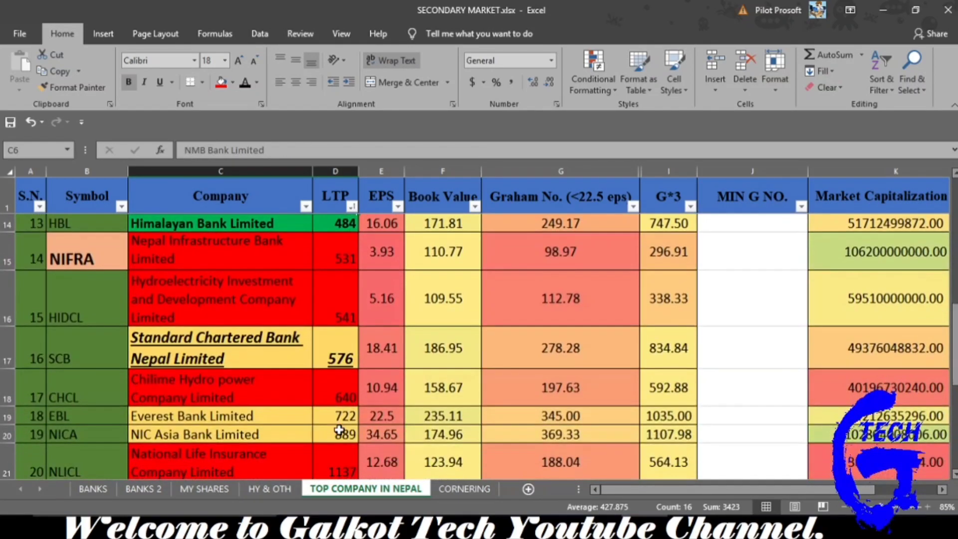
scroll(339, 430, "down", 1)
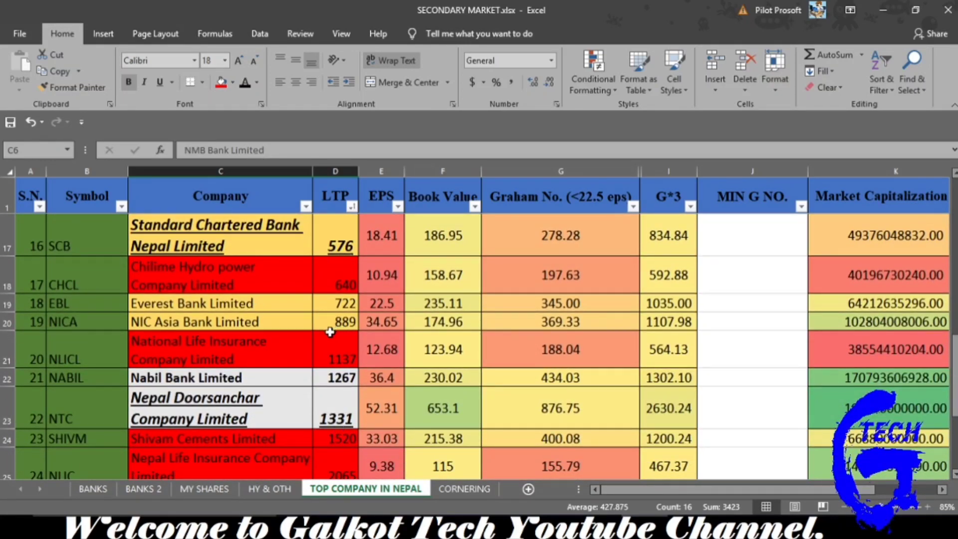
left_click(327, 246)
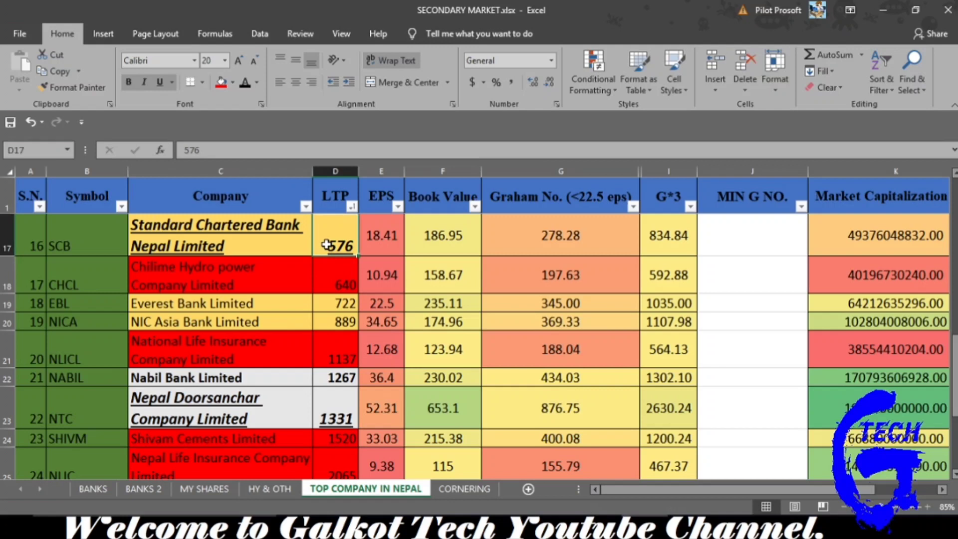
left_click(333, 305)
left_click(333, 319)
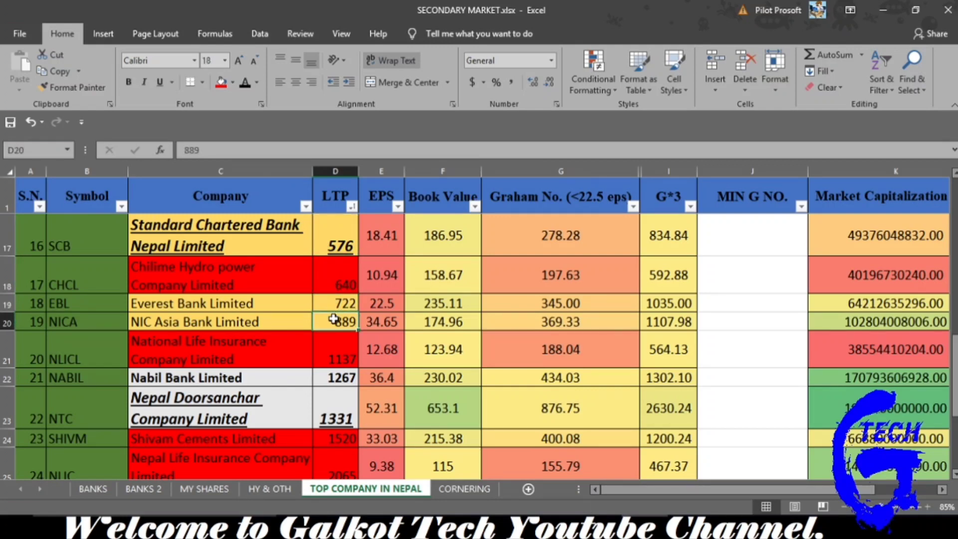
left_click_drag(230, 377, 332, 417)
Review the column headings across the table, through Graham No., G*3 and MIN G NO. to Market Capitalization.
scroll(224, 394, "up", 2)
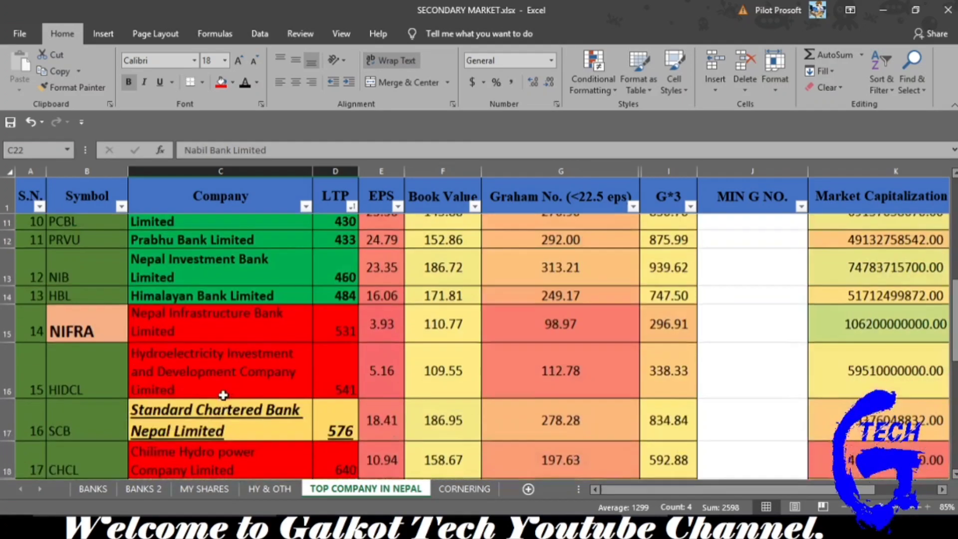
scroll(223, 395, "up", 3)
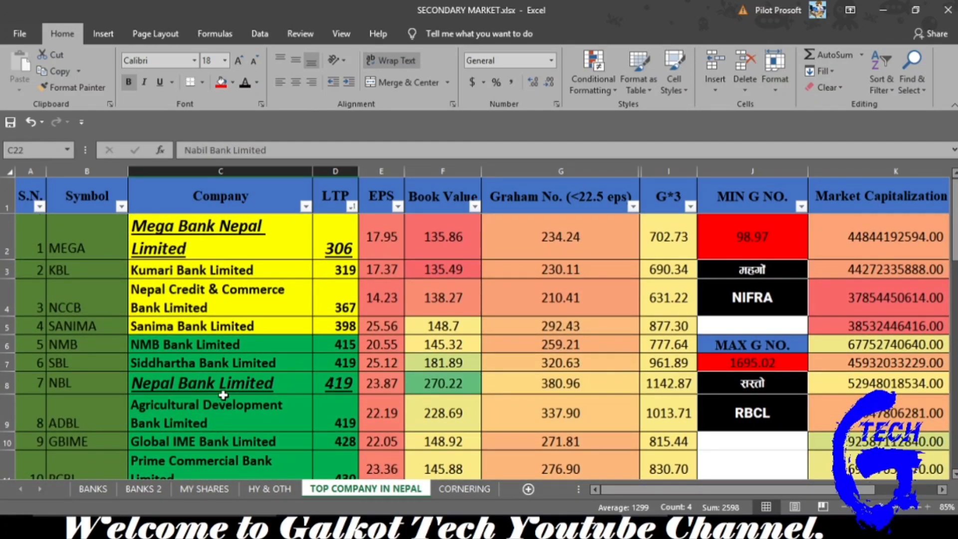
scroll(526, 354, "right", 3)
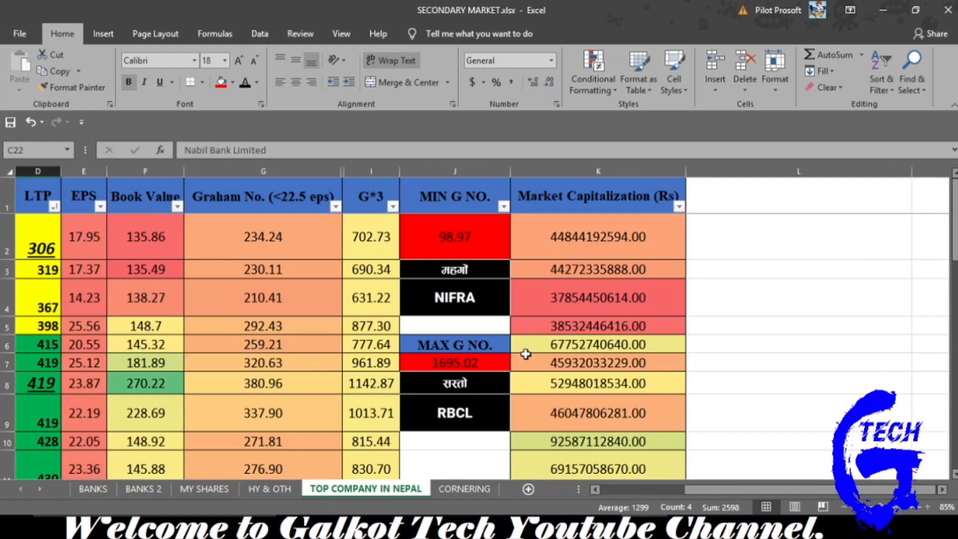
scroll(526, 354, "left", 3)
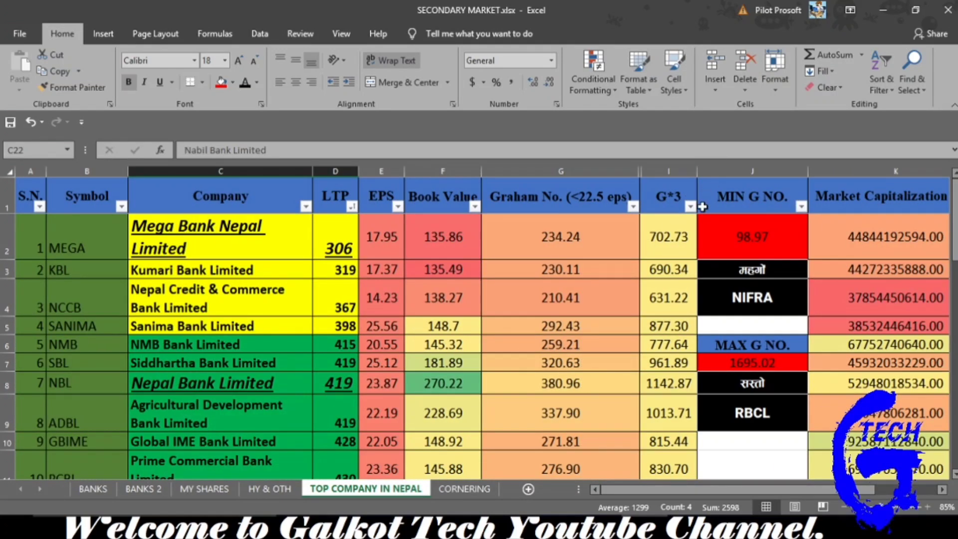
scroll(633, 247, "right", 5)
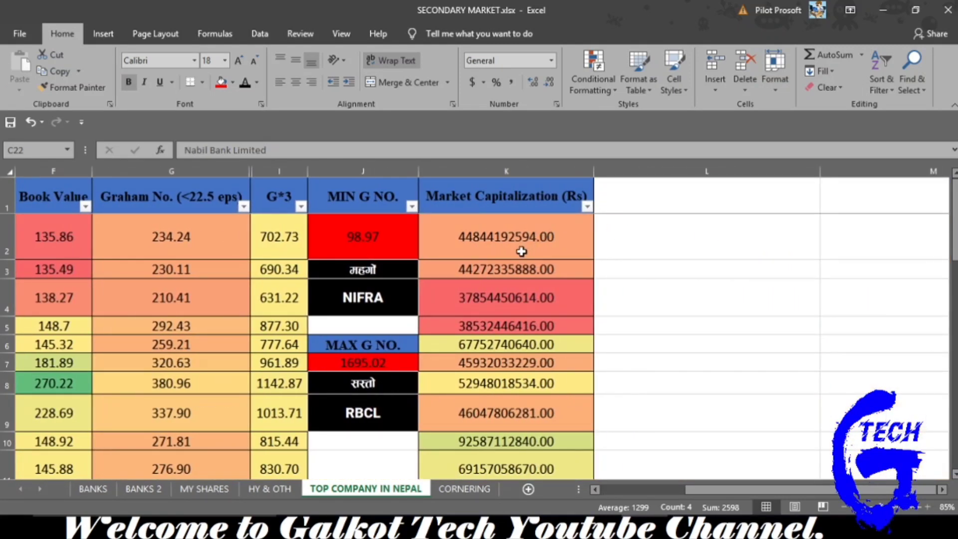
scroll(521, 251, "left", 5)
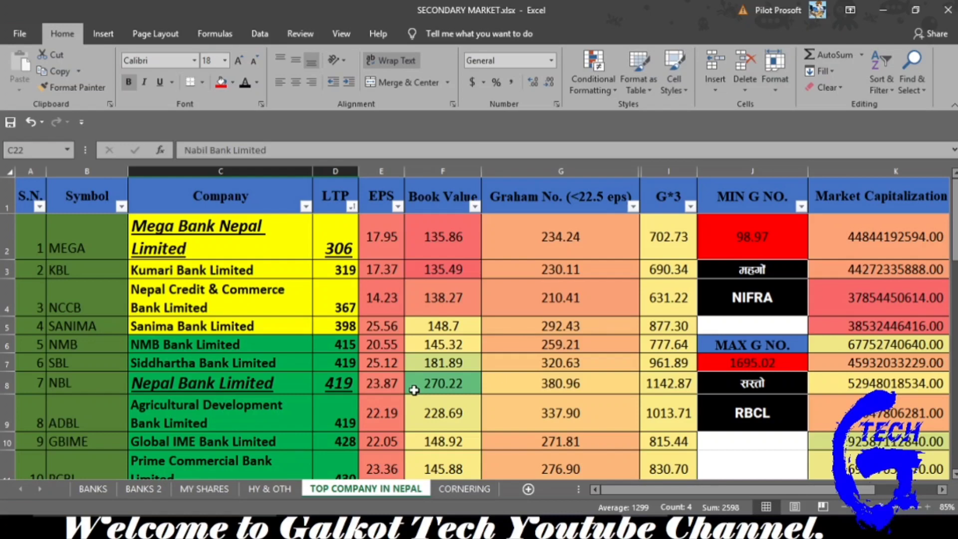
Examine the Nepal Infrastructure Bank Limited (NIFRA) row, inspecting its company name and LTP cells.
scroll(414, 390, "down", 1)
scroll(414, 389, "down", 1)
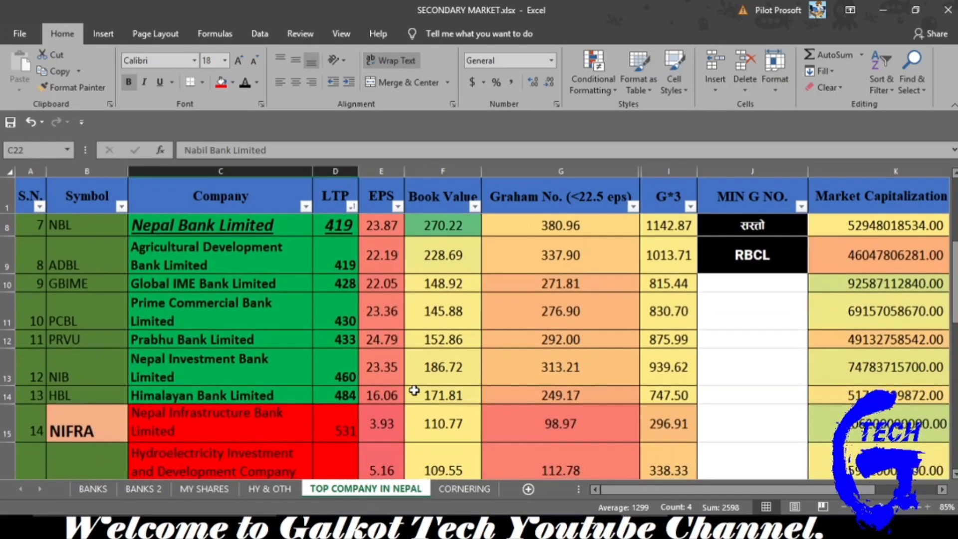
scroll(414, 390, "down", 1)
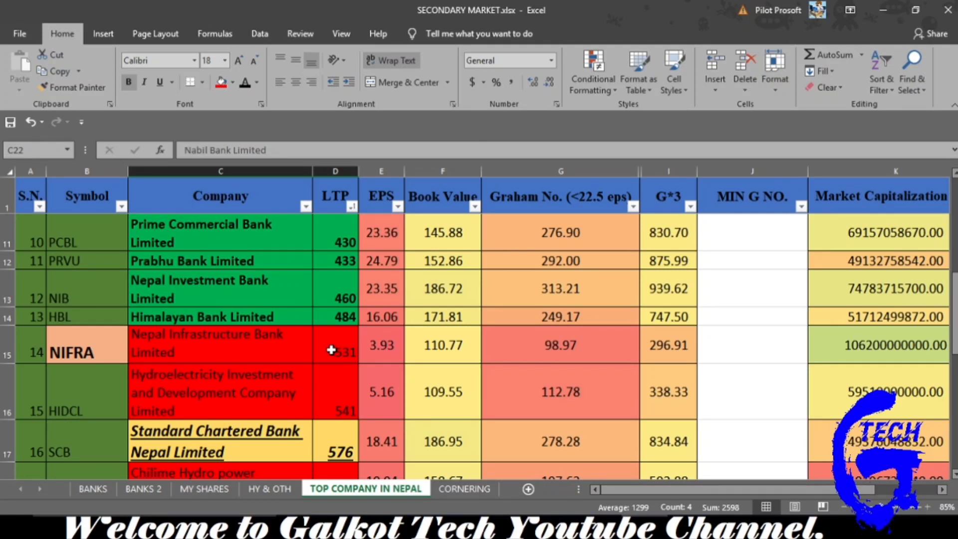
left_click(331, 350)
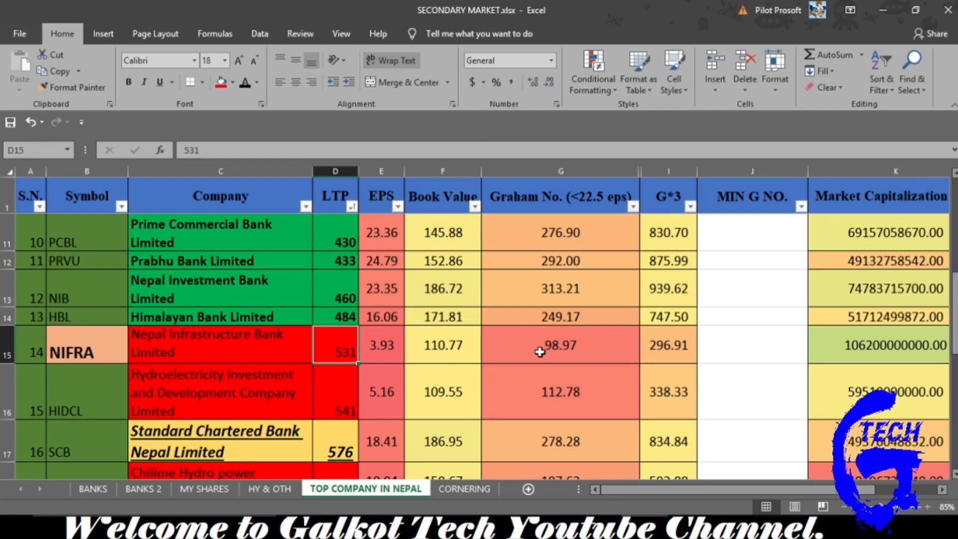
left_click(252, 362)
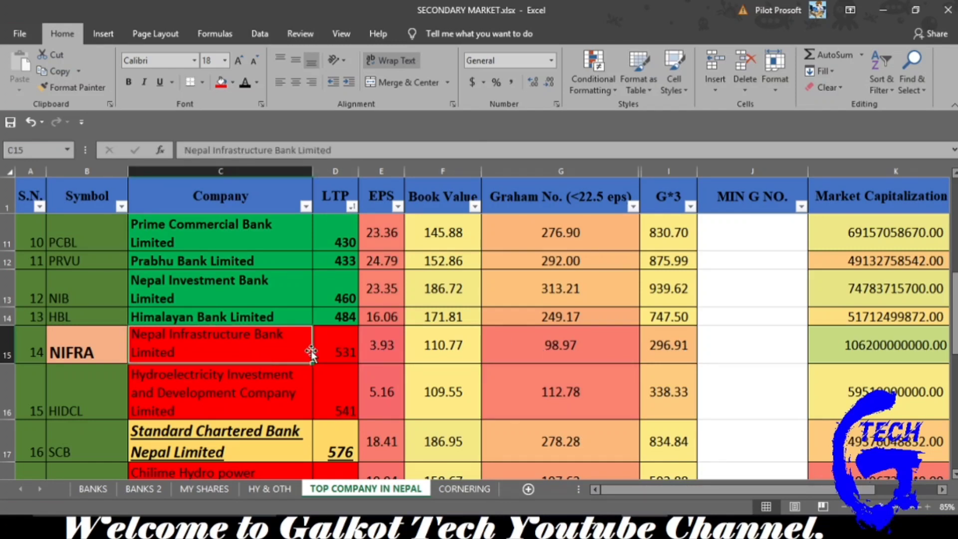
left_click_drag(261, 336, 337, 341)
left_click(337, 341)
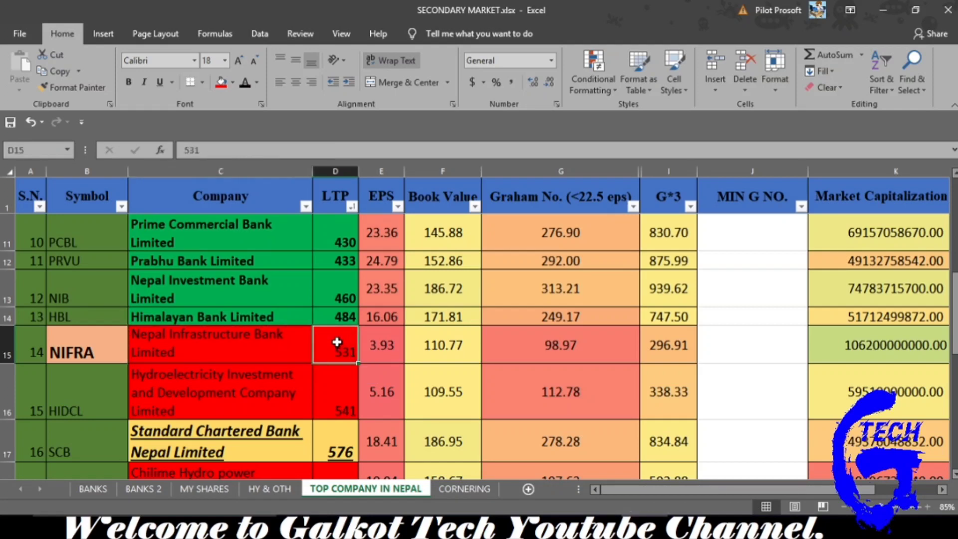
left_click(258, 342)
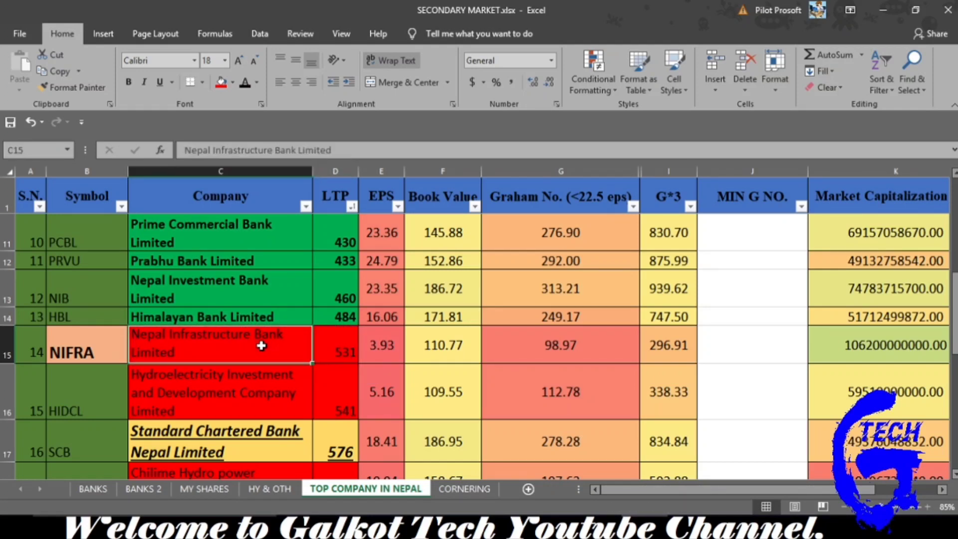
left_click_drag(258, 343, 335, 351)
left_click(334, 351)
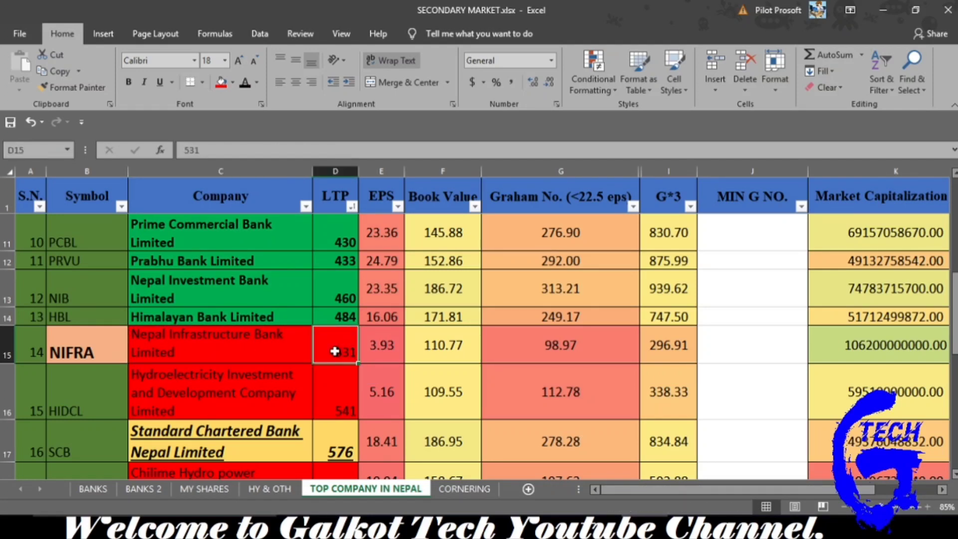
left_click(251, 346)
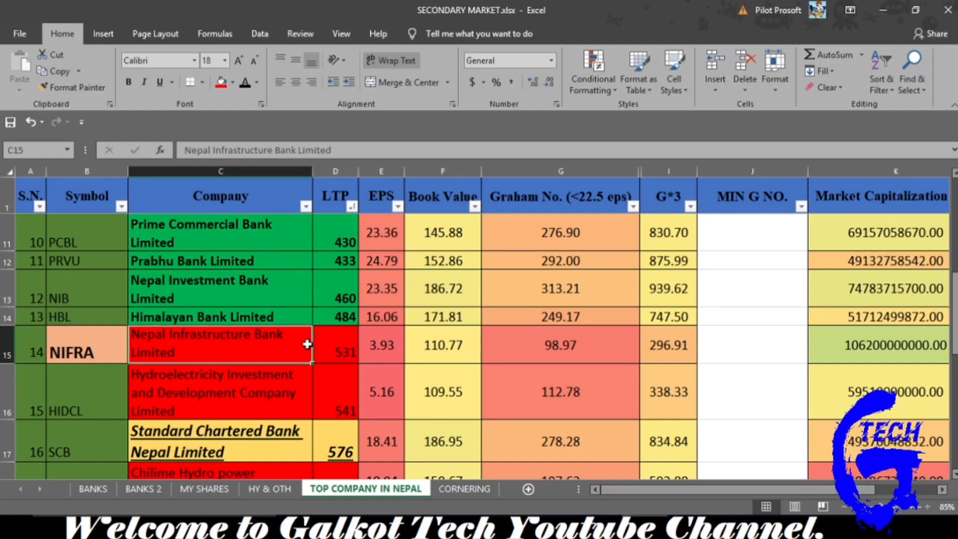
Select the company name and LTP of Nepal Infrastructure Bank, and compare them with the lowest and highest priced rows of the table.
left_click_drag(307, 344, 324, 344)
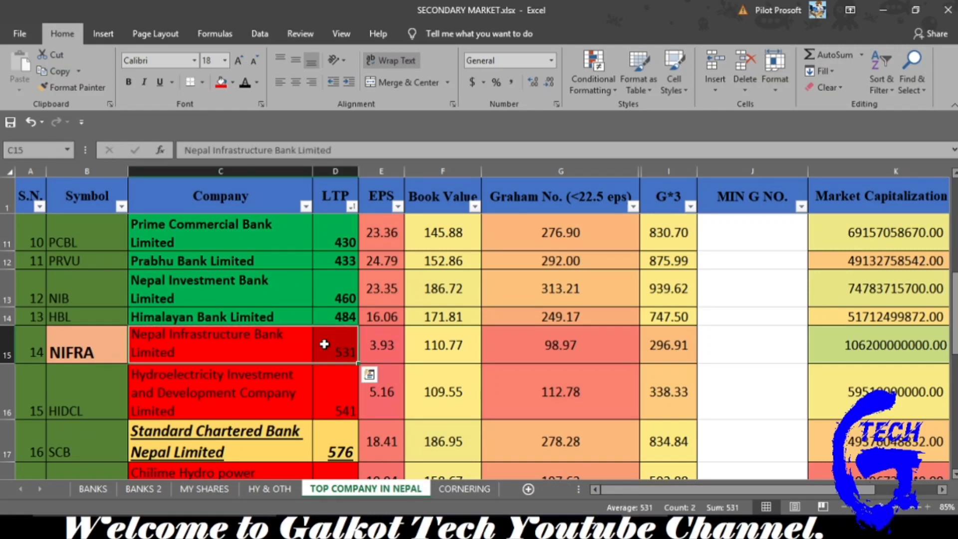
scroll(324, 345, "down", 4)
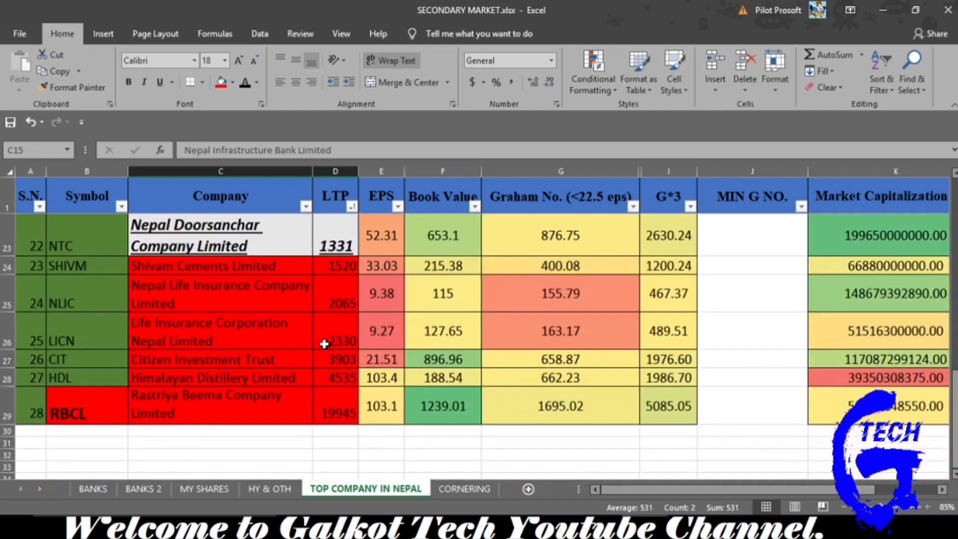
scroll(324, 345, "up", 7)
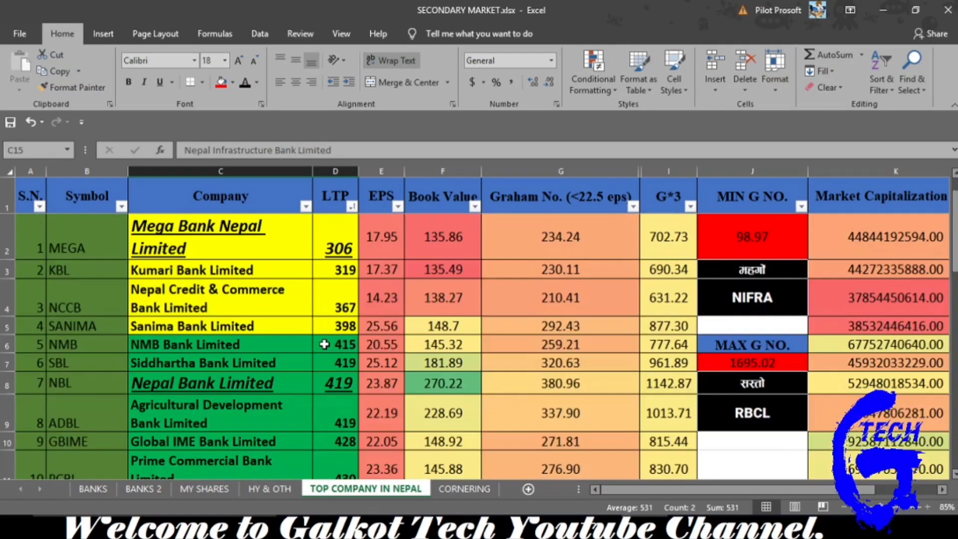
scroll(324, 344, "down", 3)
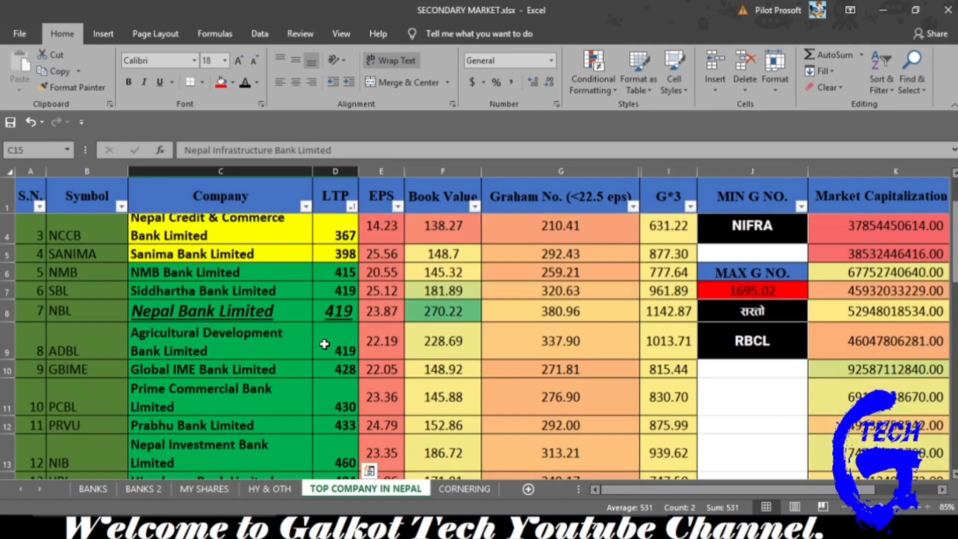
scroll(324, 344, "up", 3)
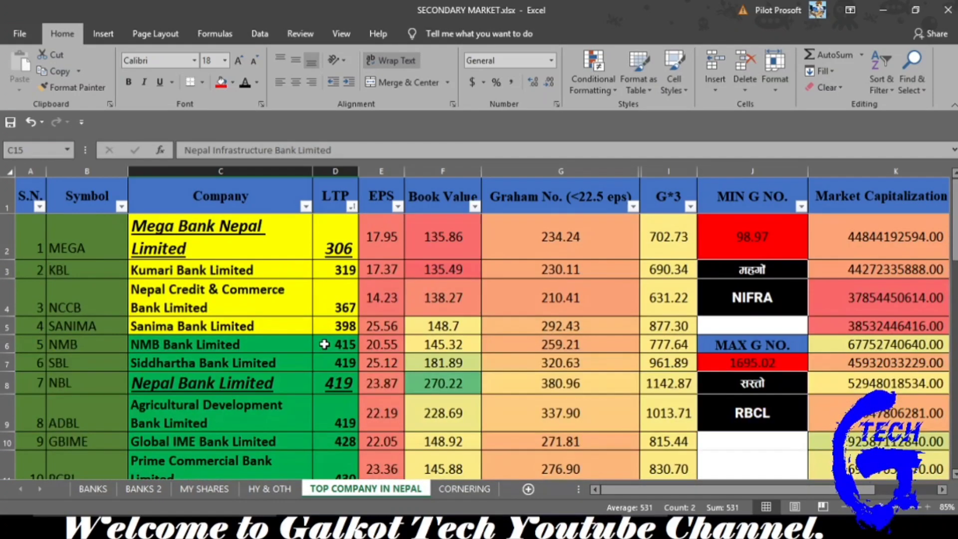
Review the yellow company rows one by one, covering Mega Bank, Kumari Bank, Nepal Credit & Commerce Bank and Sanima Bank.
left_click(236, 280)
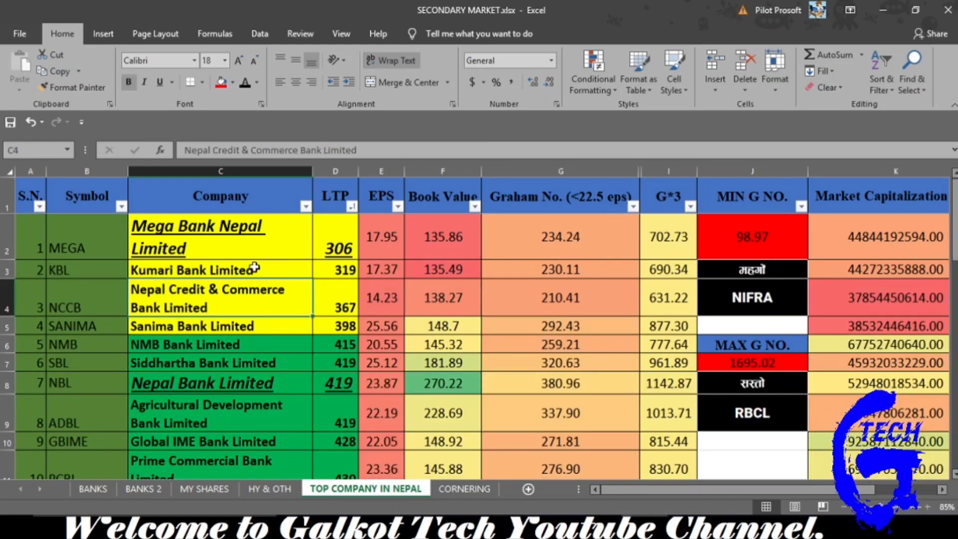
left_click(254, 269)
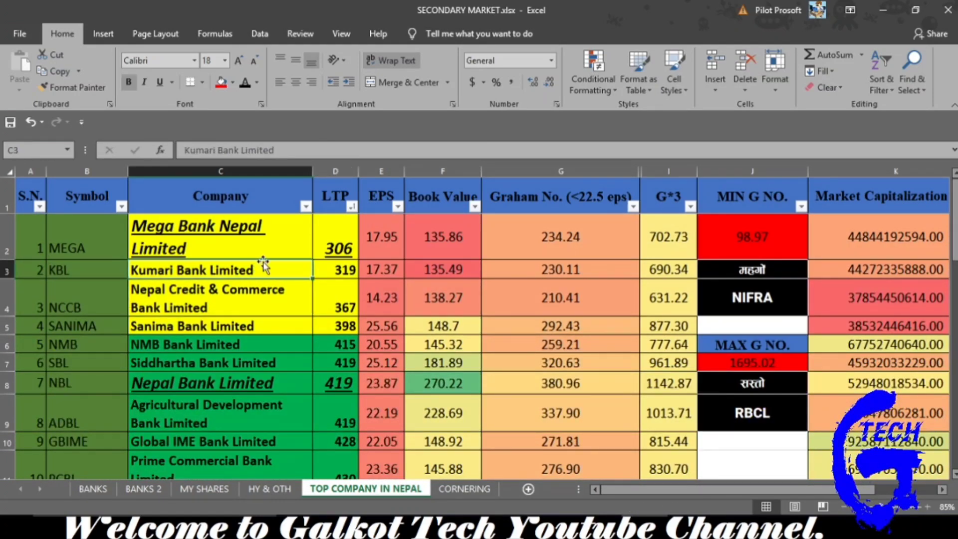
left_click(278, 250)
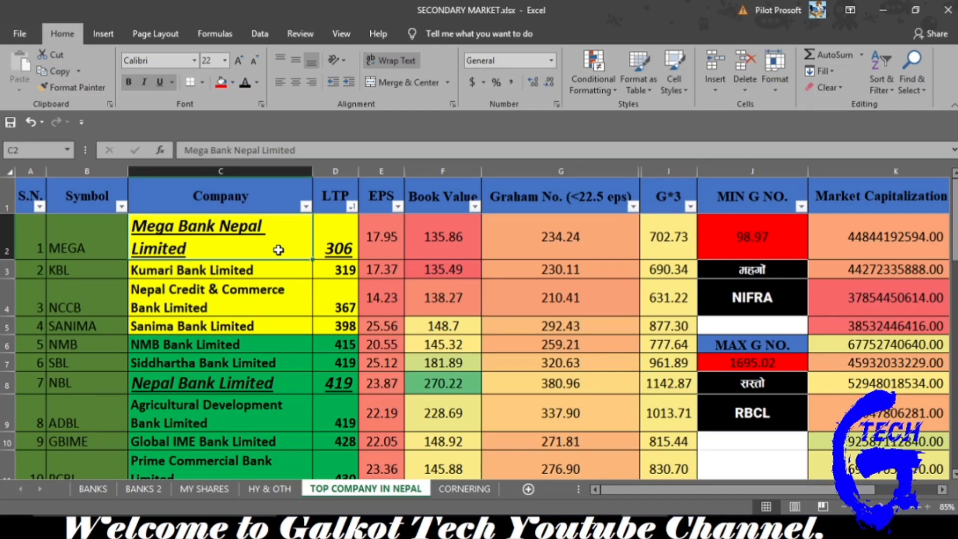
left_click(266, 274)
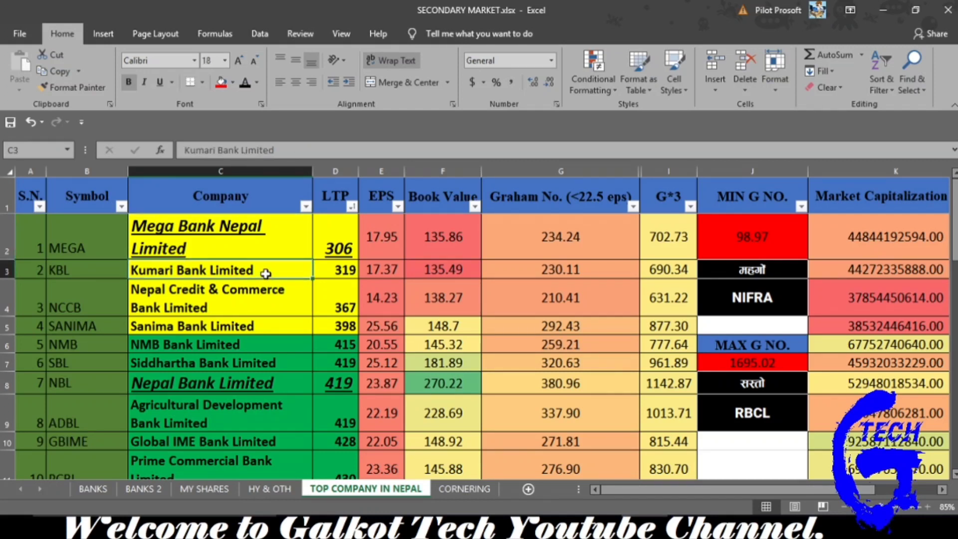
left_click(248, 308)
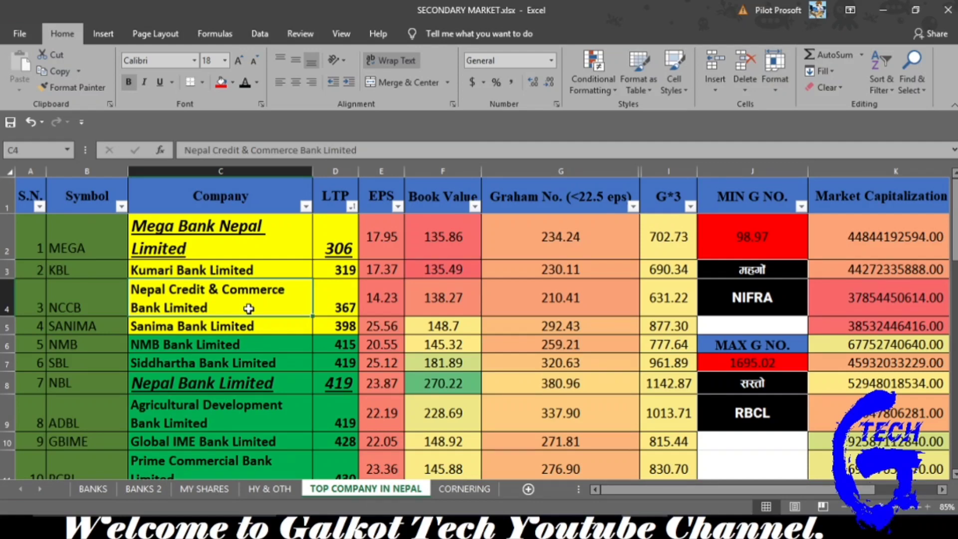
left_click(255, 327)
Look through the green, orange, grey and red company rows down to Rastriya Beema Company, and return to Mega Bank Nepal Limited.
scroll(255, 329, "down", 3)
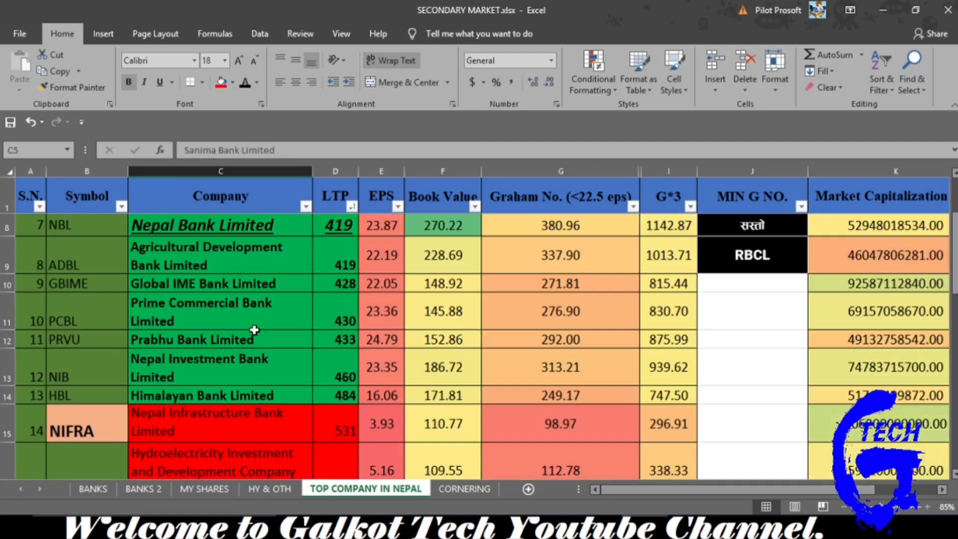
scroll(254, 330, "down", 2)
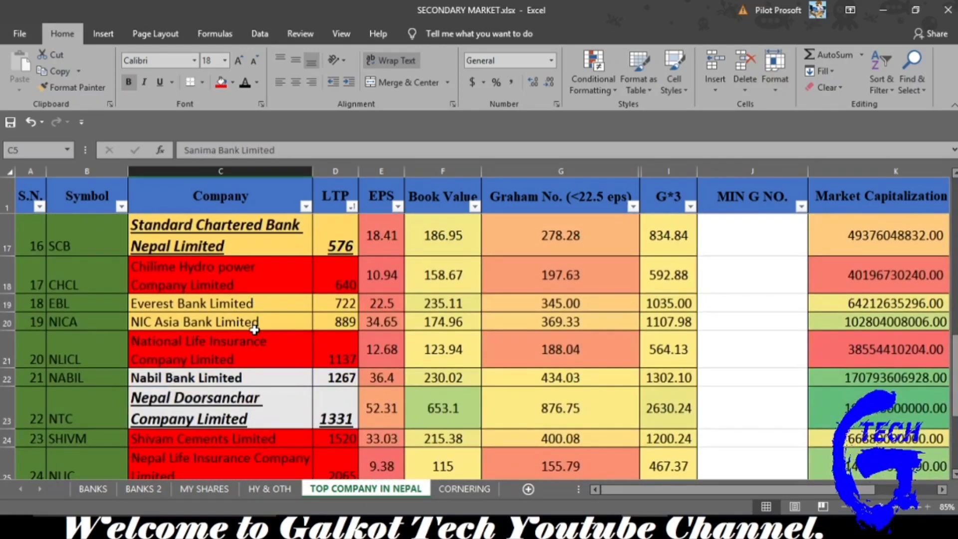
scroll(255, 329, "down", 2)
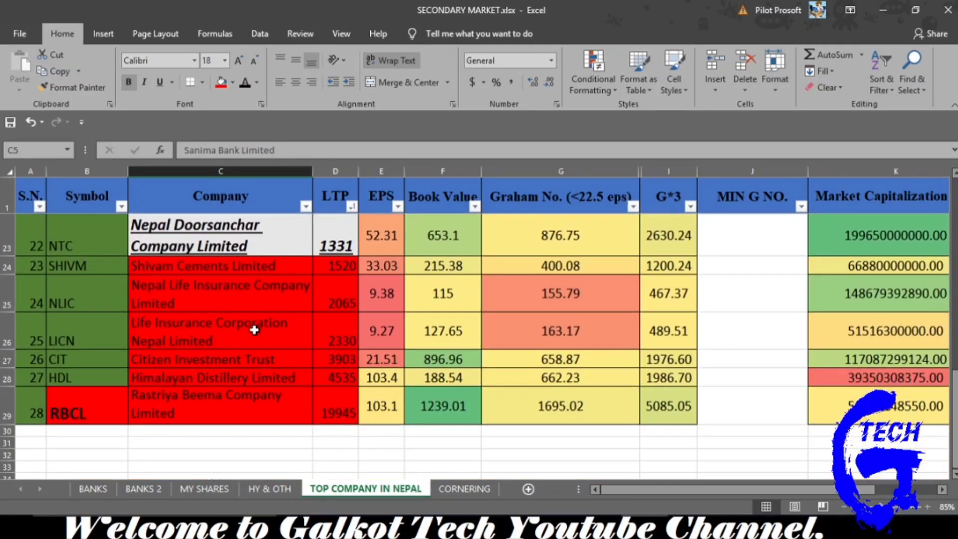
scroll(254, 330, "up", 2)
scroll(255, 329, "up", 5)
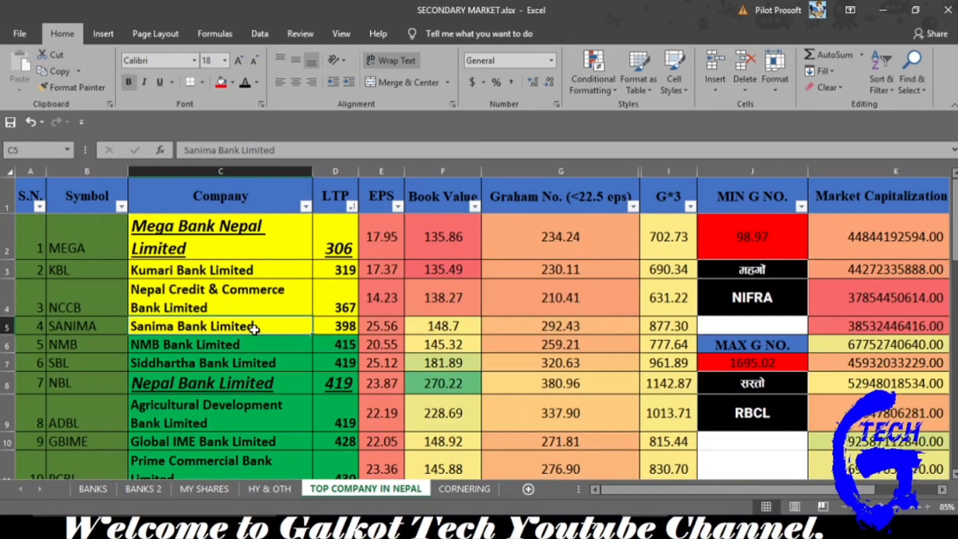
left_click(269, 244)
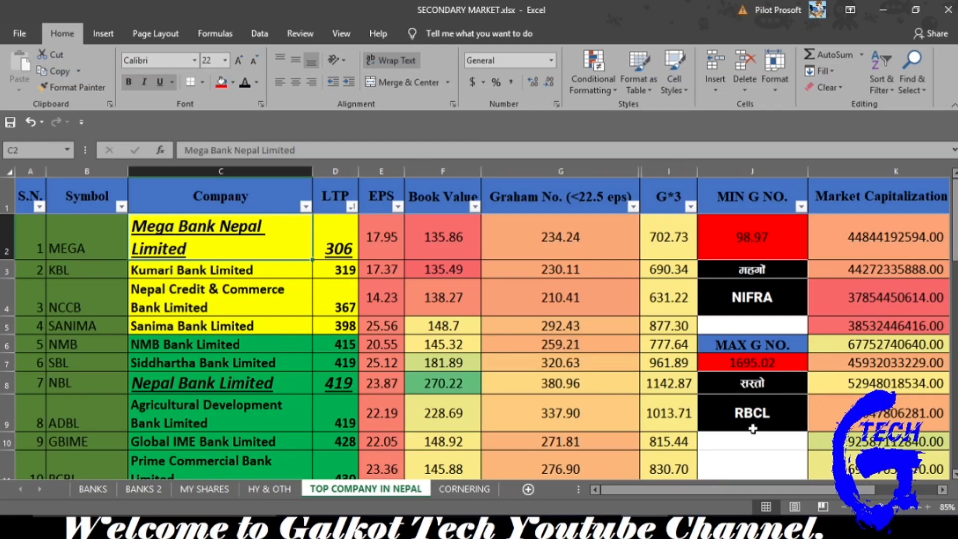
Inspect the Rastriya Beema Company (RBCL) row, checking its LTP, EPS, Book Value and Graham No. formula.
scroll(749, 418, "down", 1)
scroll(749, 418, "down", 6)
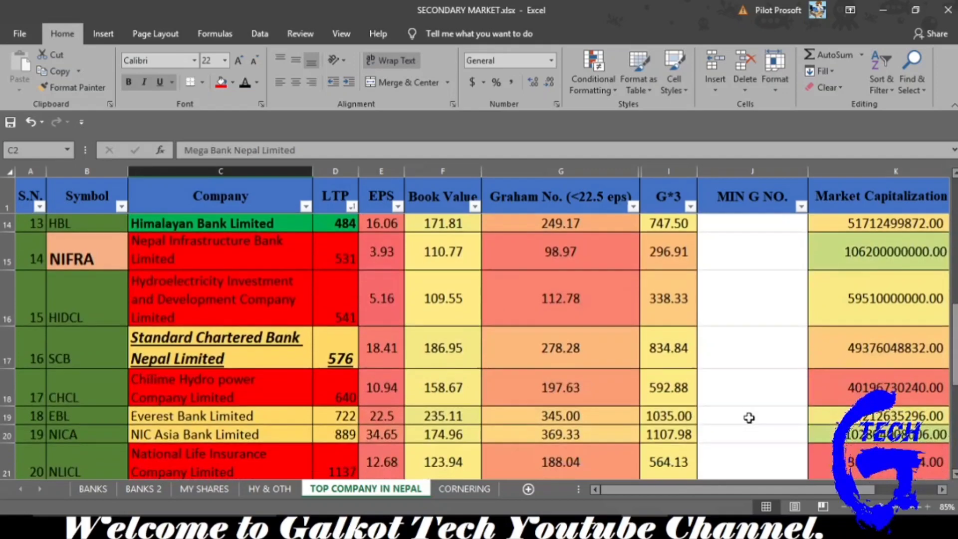
scroll(749, 418, "down", 1)
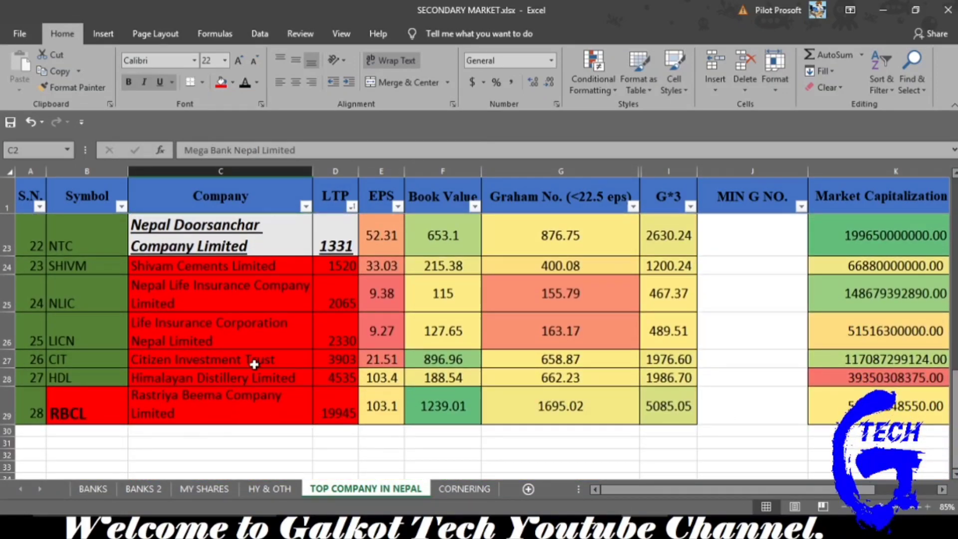
left_click(262, 414)
left_click(344, 413)
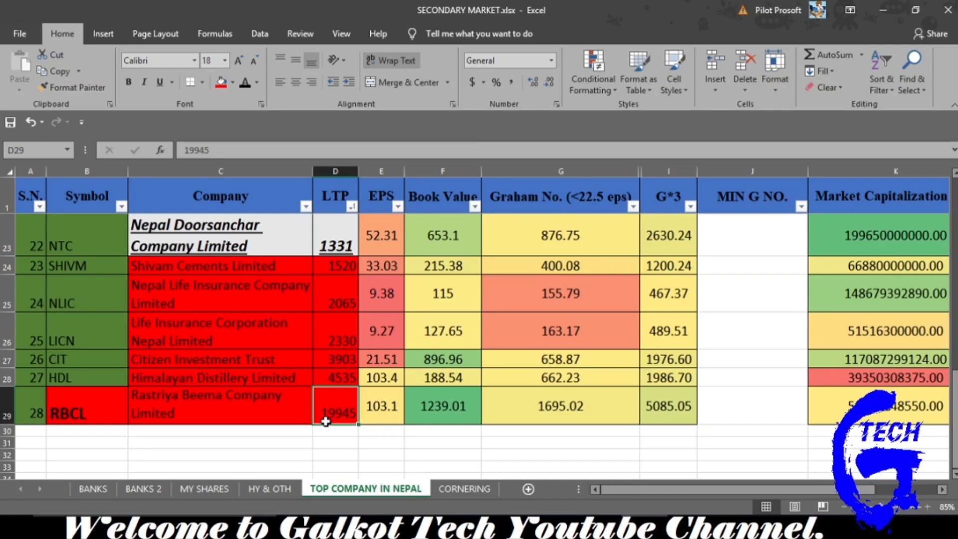
left_click(375, 406)
left_click(450, 410)
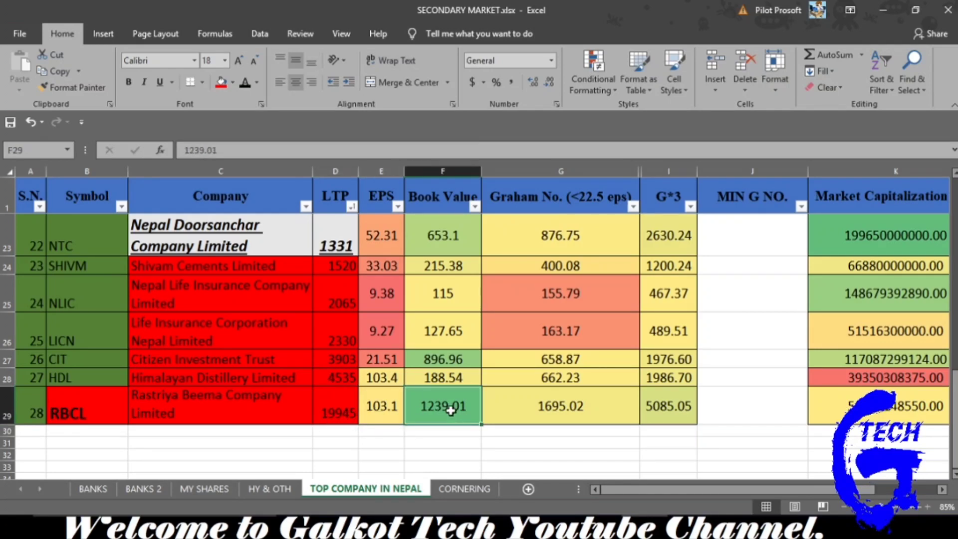
left_click(577, 408)
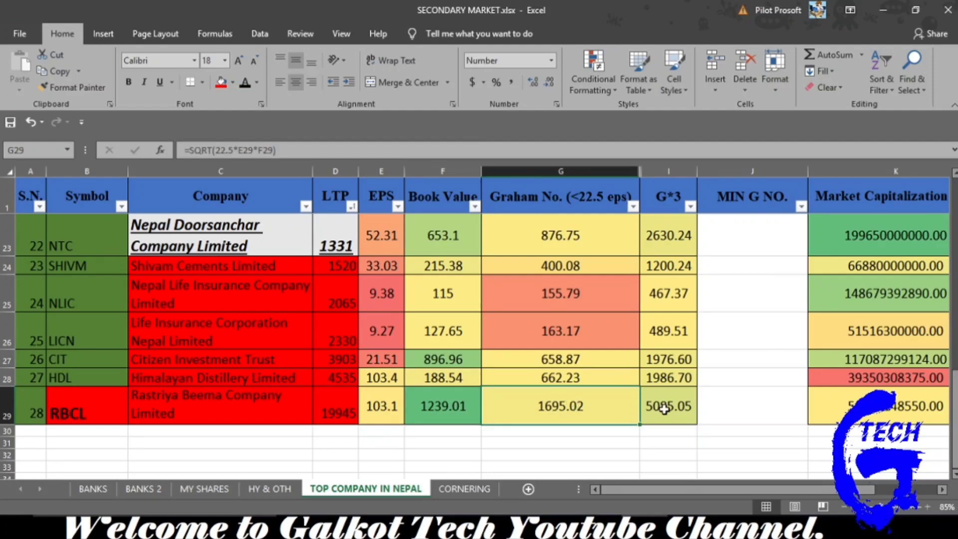
Compare the Rastriya Beema Company row with the MAX G NO. summary, and recheck its company name and LTP.
scroll(664, 409, "up", 7)
scroll(664, 409, "down", 1)
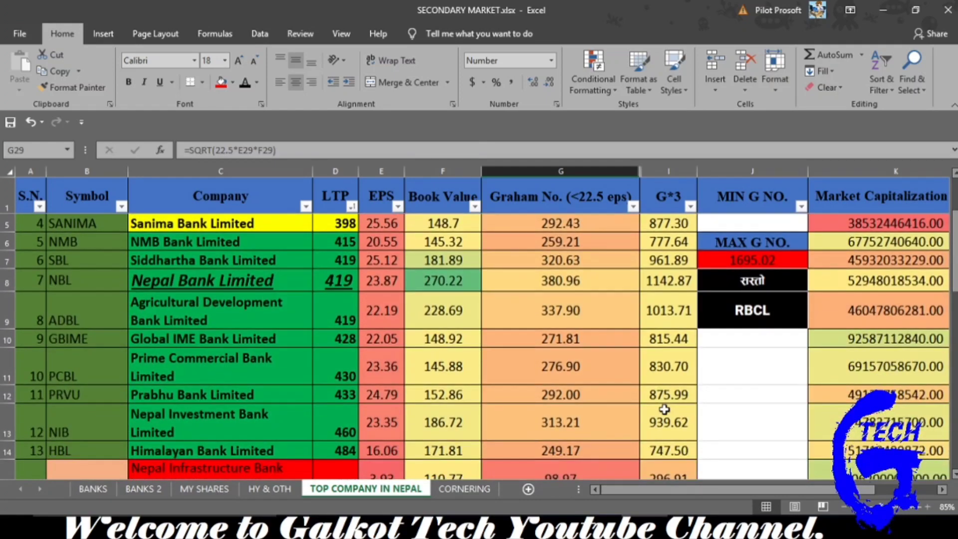
scroll(664, 409, "down", 8)
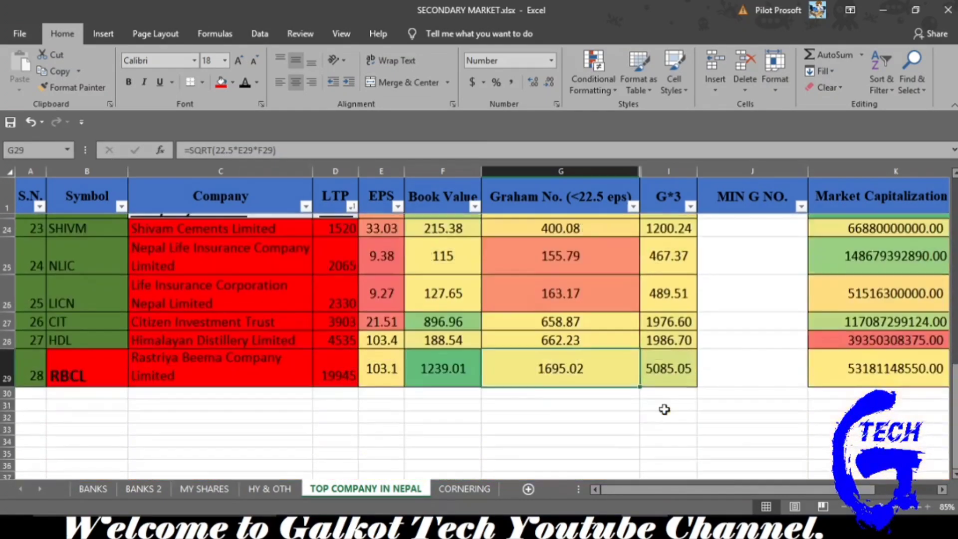
scroll(663, 409, "down", 1)
left_click(283, 307)
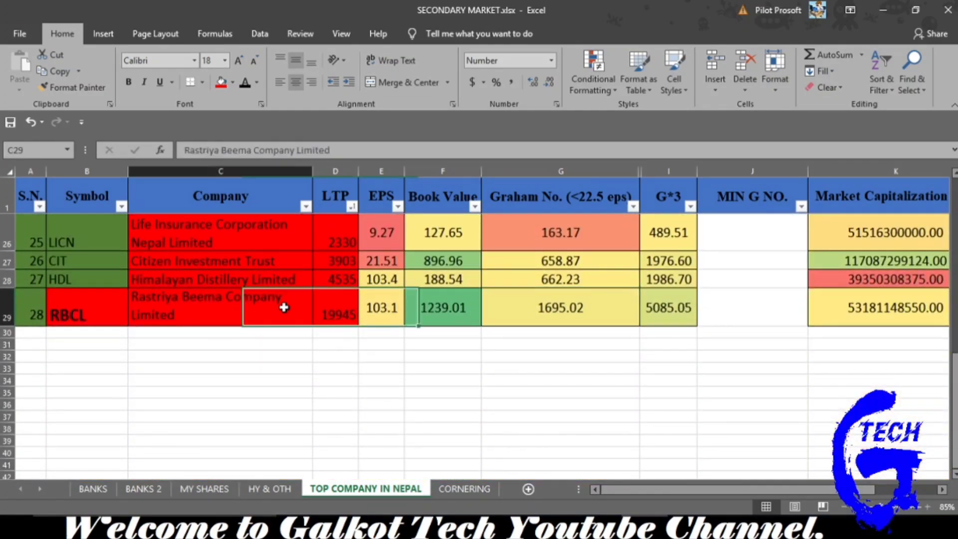
left_click(327, 309)
scroll(328, 310, "up", 1)
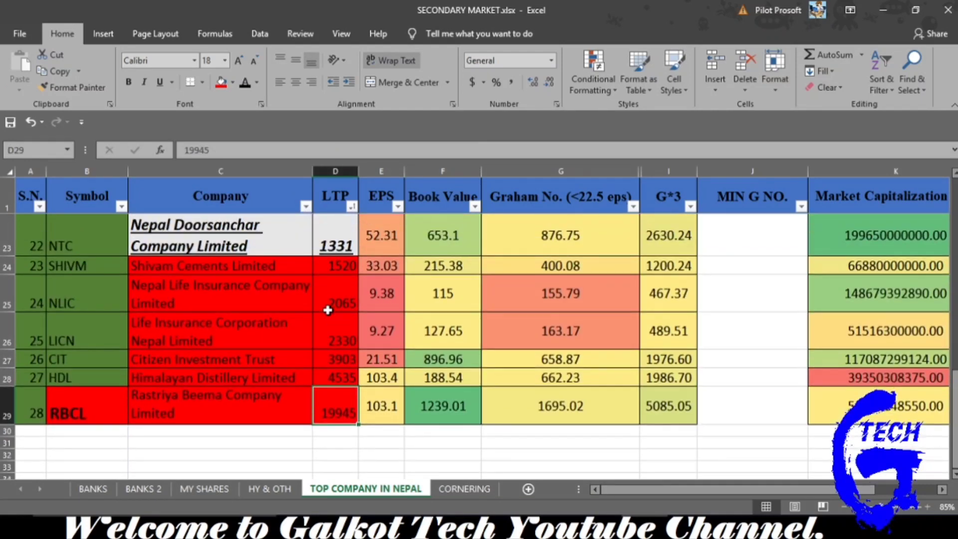
scroll(319, 320, "up", 1)
scroll(230, 389, "down", 3)
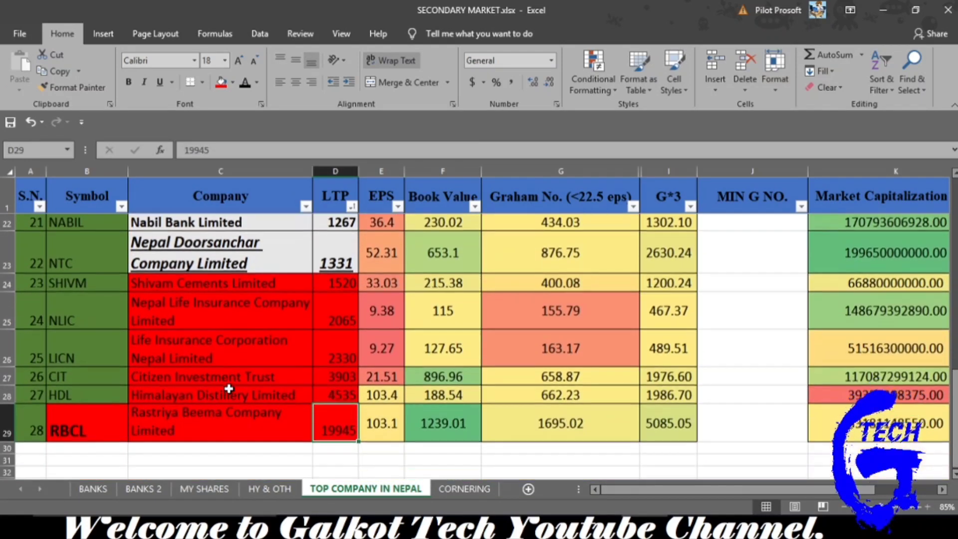
scroll(229, 389, "up", 1)
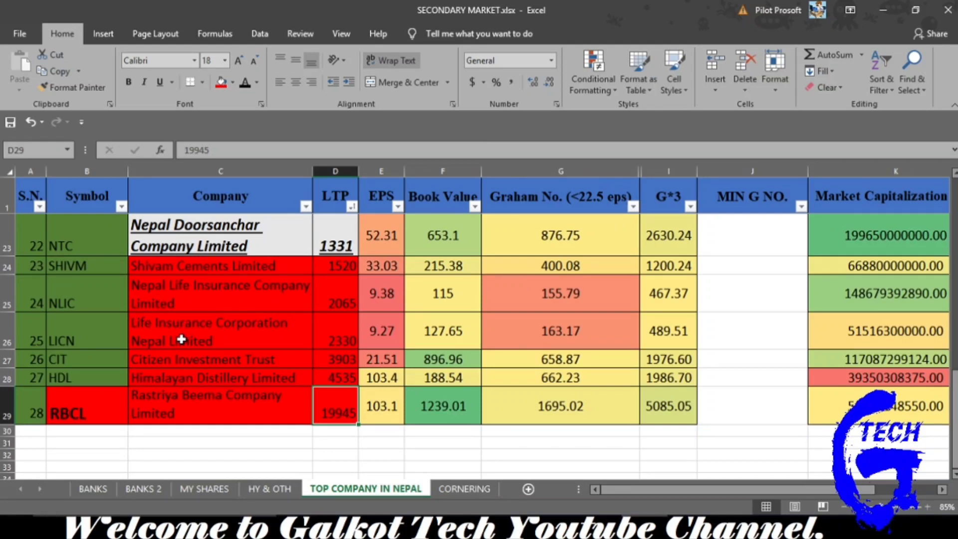
Review the red company names Life Insurance Corporation Nepal, Citizen Investment Trust, Himalayan Distillery and Rastriya Beema Company.
left_click(257, 325)
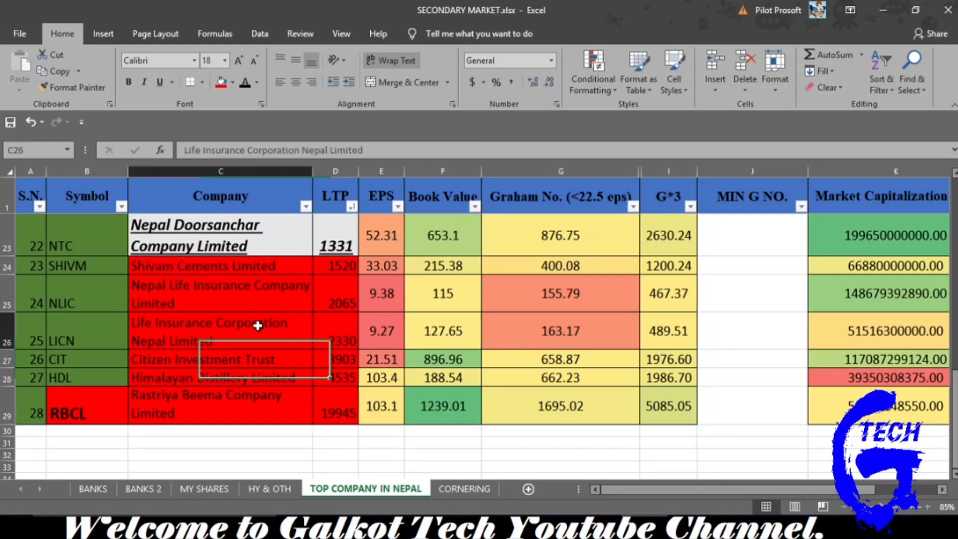
left_click(234, 360)
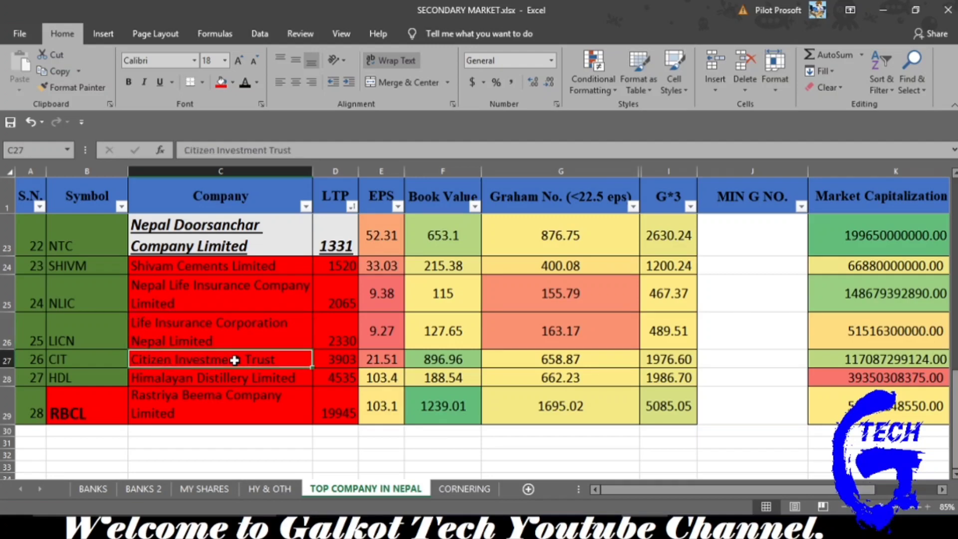
left_click(212, 378)
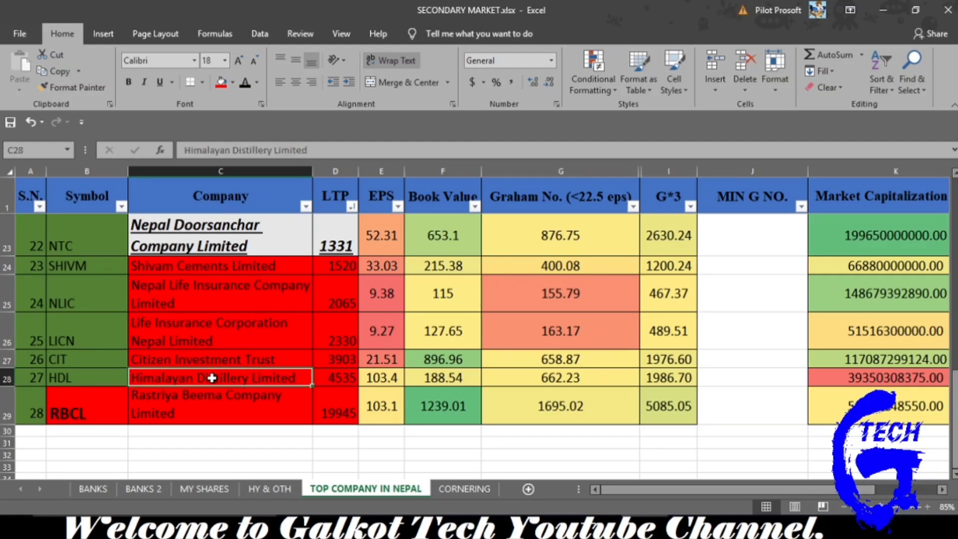
left_click(205, 401)
Check the red National Life Insurance and Chilime Hydro power entries, comparing Chilime's G*3 value with its LTP.
scroll(205, 399, "up", 3)
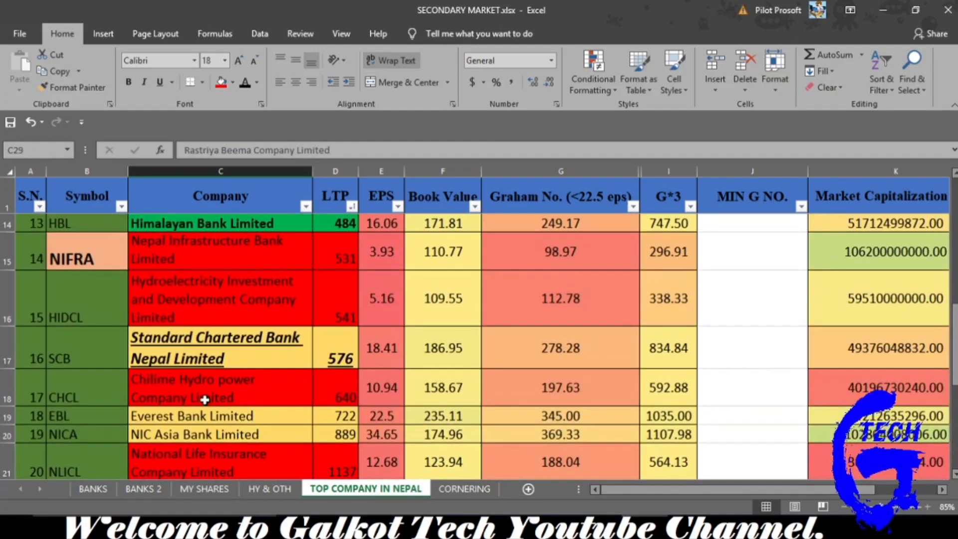
scroll(204, 399, "down", 3)
left_click(249, 348)
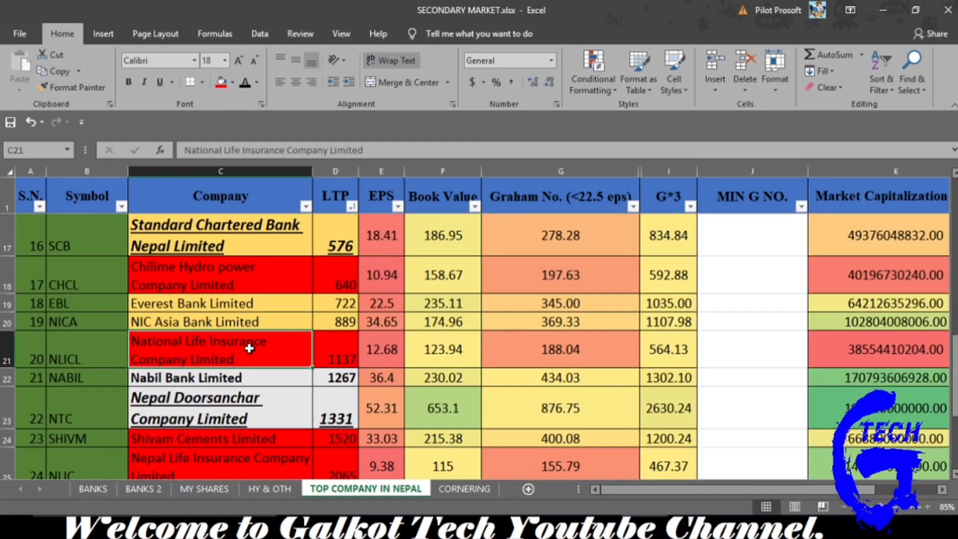
left_click(278, 278)
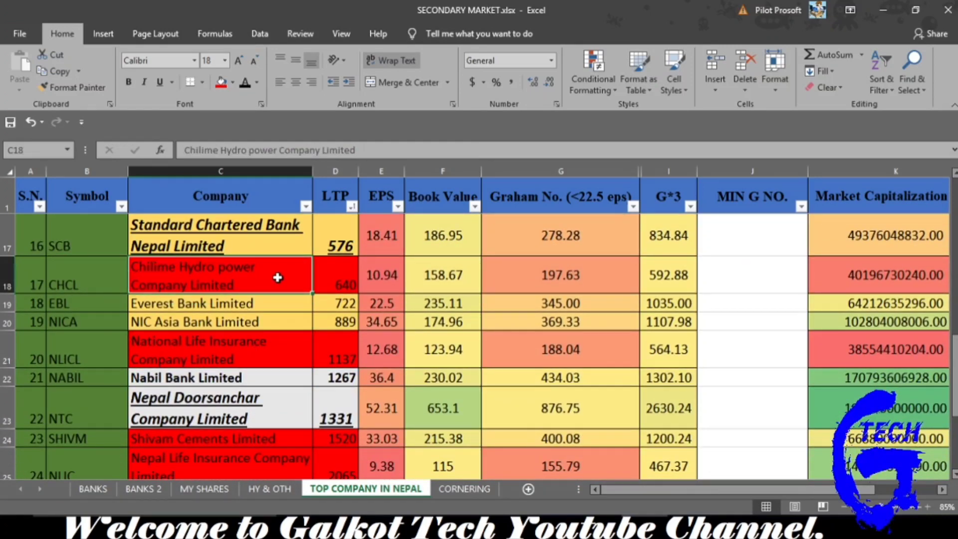
left_click(668, 286)
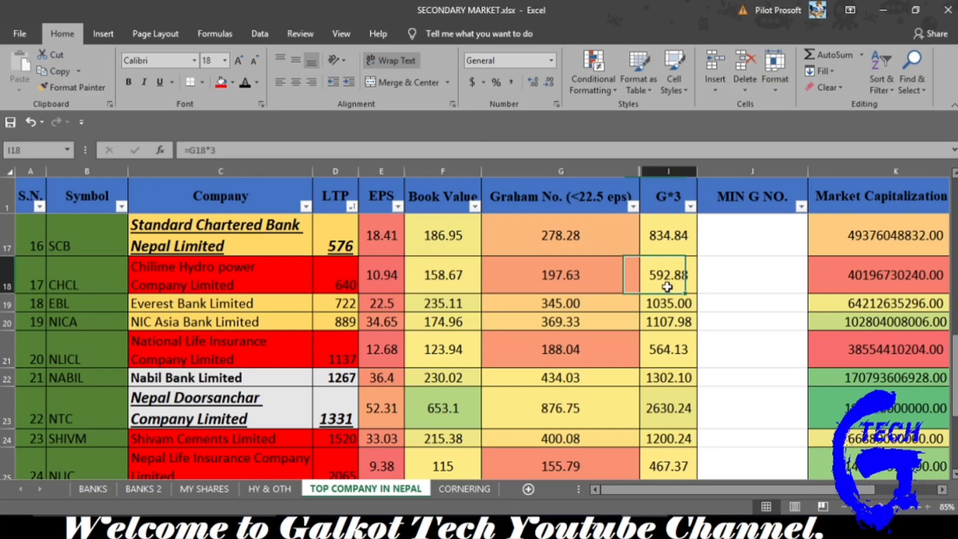
left_click(334, 284)
scroll(335, 284, "up", 1)
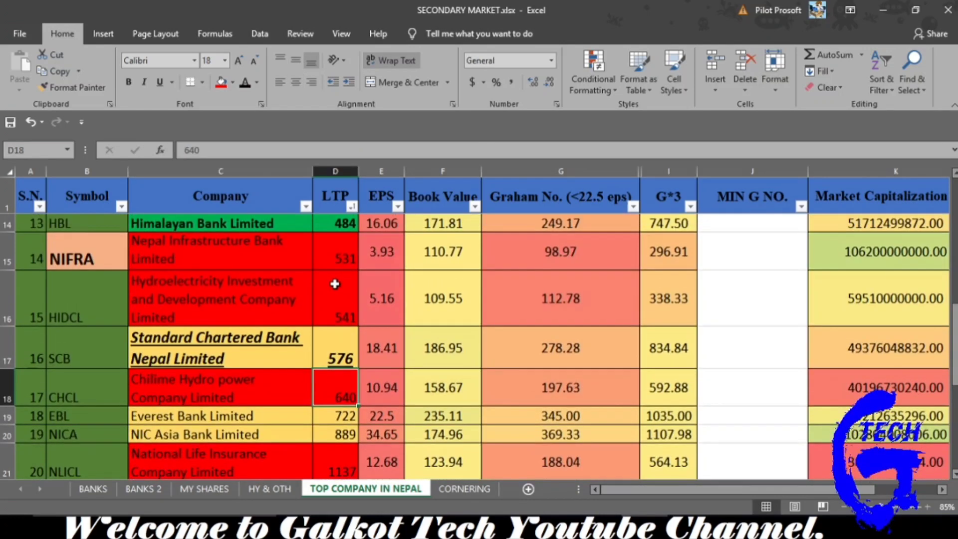
scroll(335, 284, "up", 4)
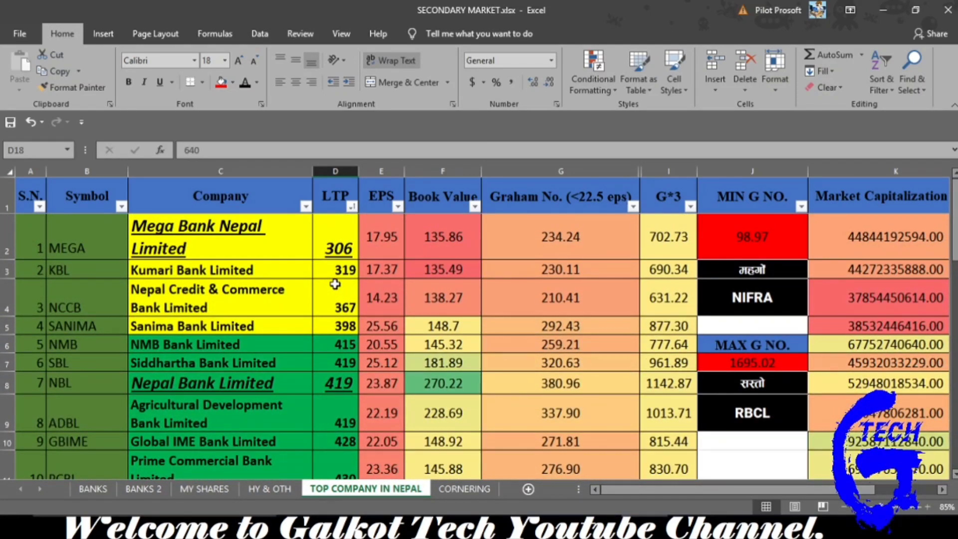
Review the symbols and names of the first three yellow banks, and check Nepal Credit & Commerce Bank's Graham No. formula.
left_click(164, 256)
left_click(105, 255)
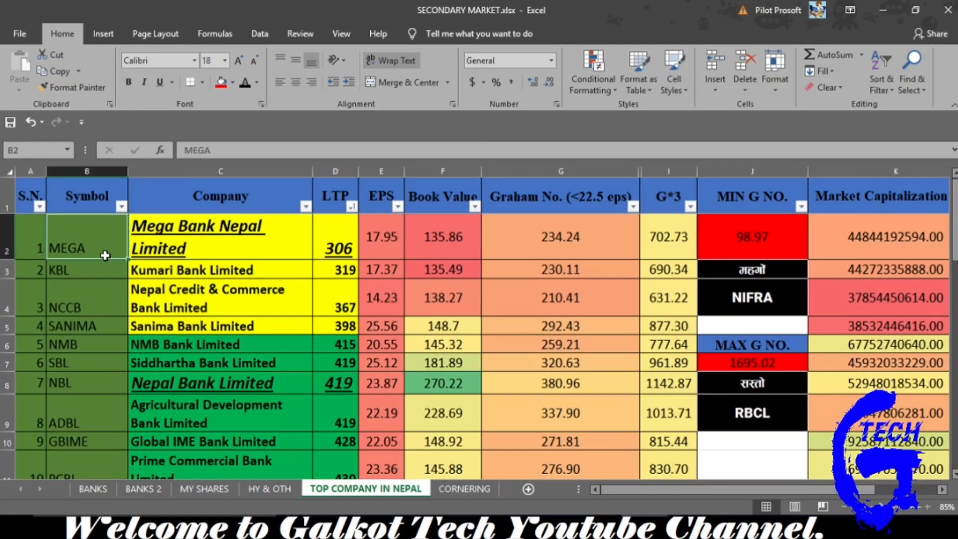
left_click(85, 283)
left_click(36, 251)
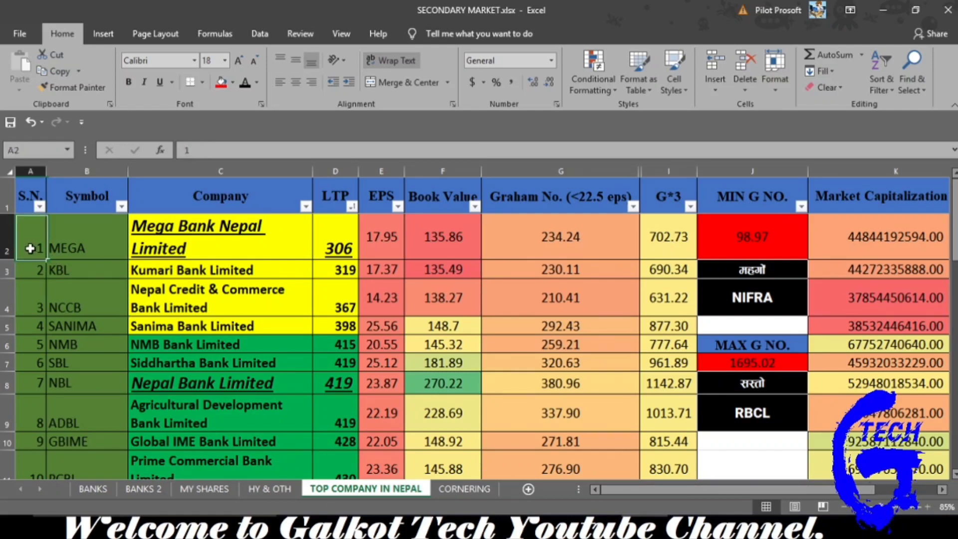
left_click(85, 245)
left_click(81, 284)
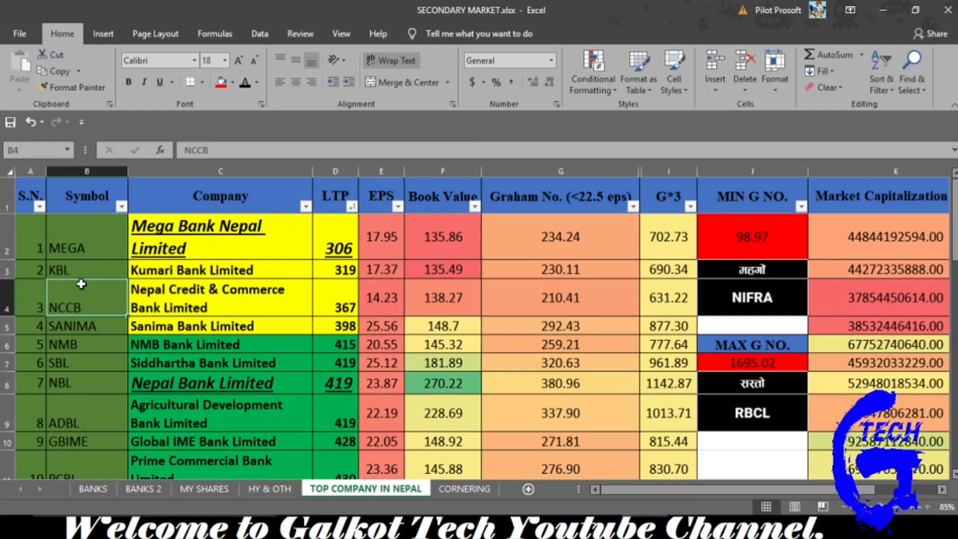
left_click(157, 294)
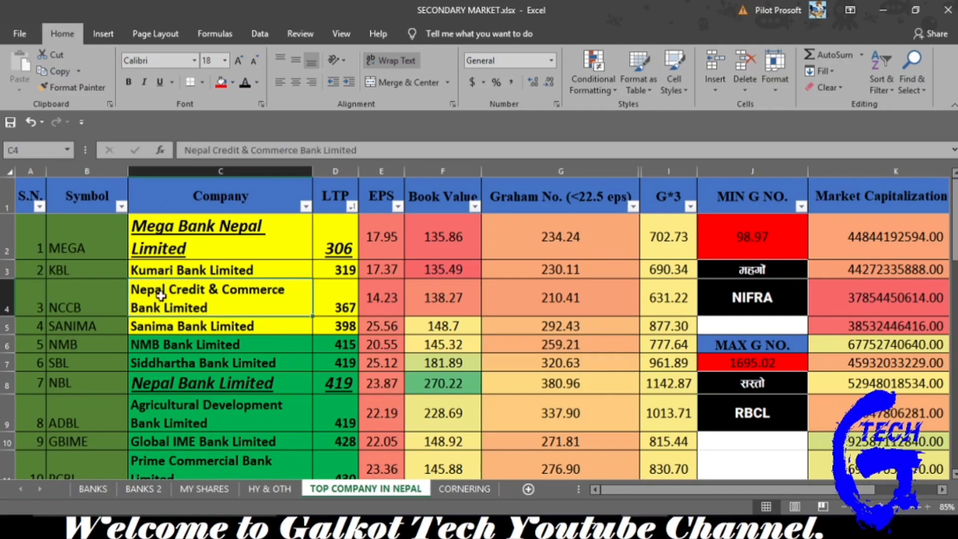
left_click(78, 255)
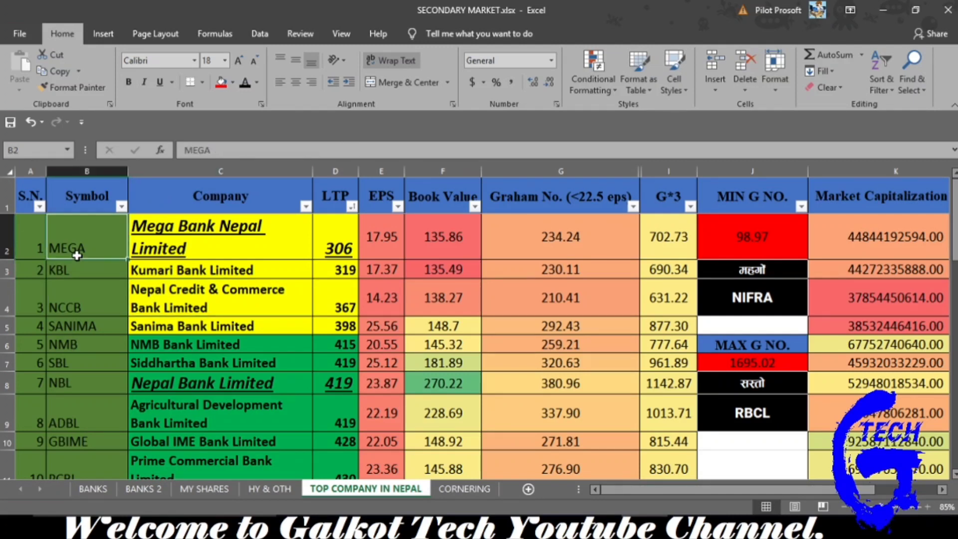
left_click(566, 284)
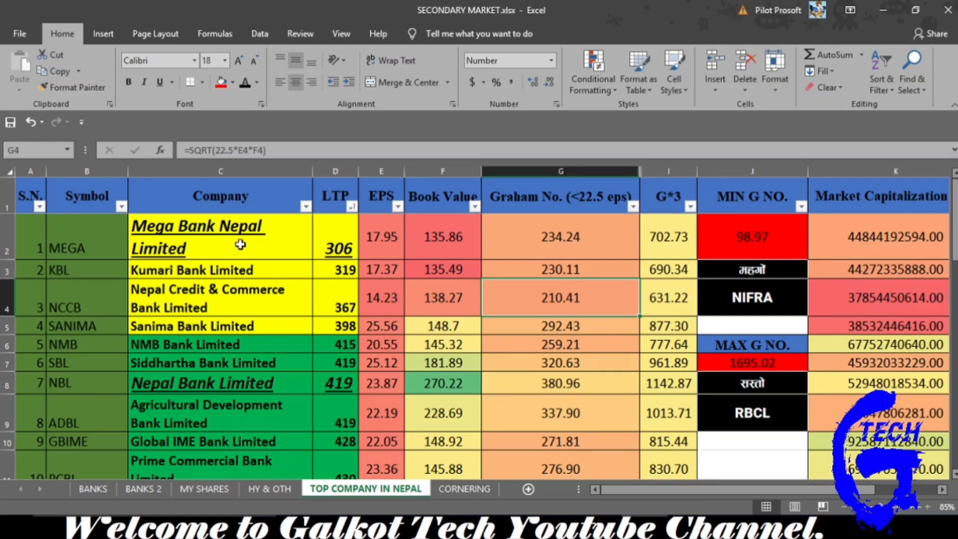
Examine the yellow block of company names and LTP values from Mega Bank Nepal Limited to Sanima Bank Limited.
left_click_drag(239, 242, 333, 327)
left_click(334, 327)
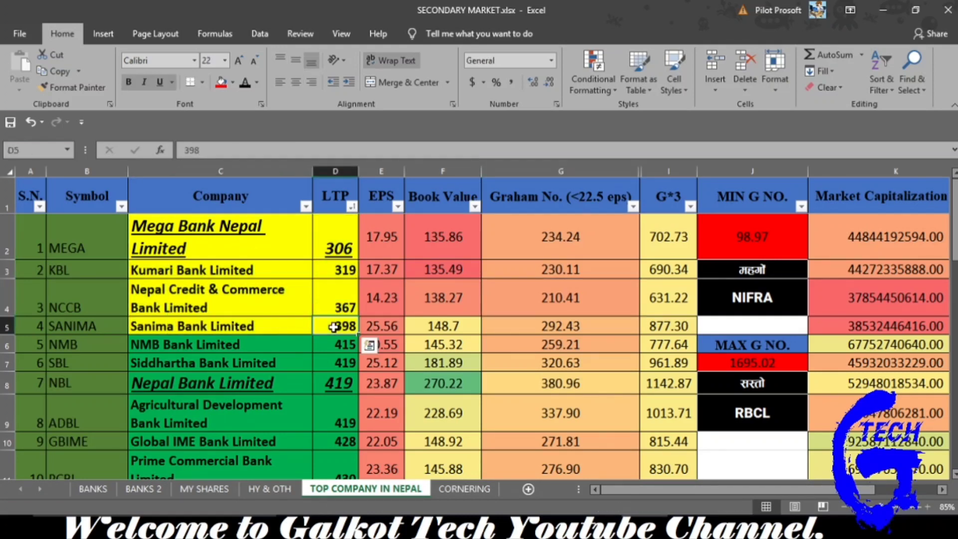
left_click_drag(229, 245, 344, 327)
left_click(345, 327)
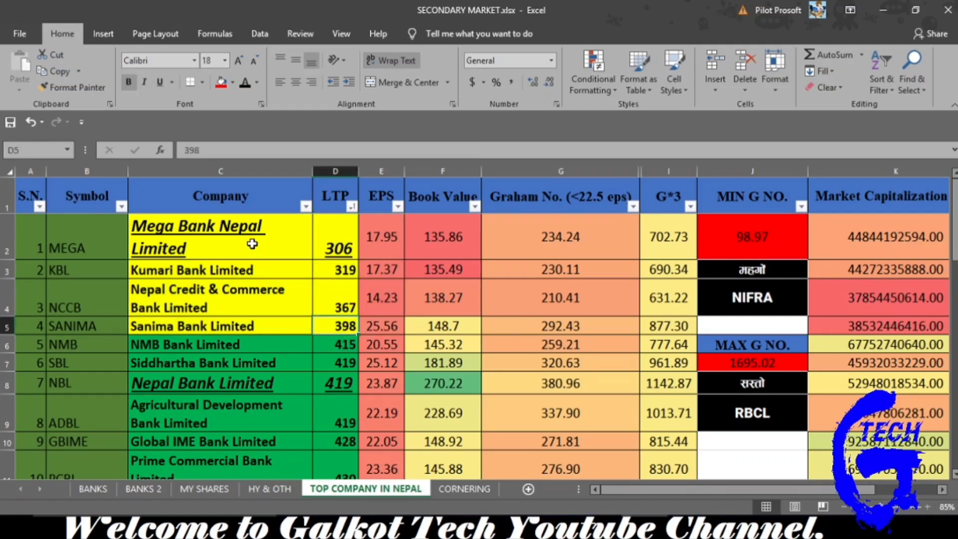
left_click_drag(252, 244, 332, 322)
left_click(332, 323)
left_click_drag(261, 244, 346, 324)
left_click(346, 324)
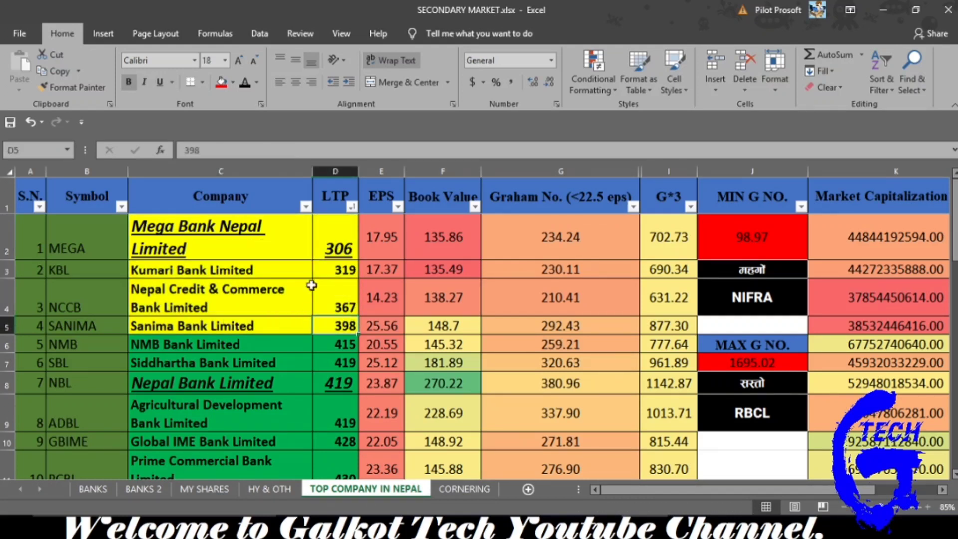
Go through the yellow company names Mega Bank Nepal, Kumari Bank, Nepal Credit & Commerce Bank and Sanima Bank one by one.
left_click(253, 235)
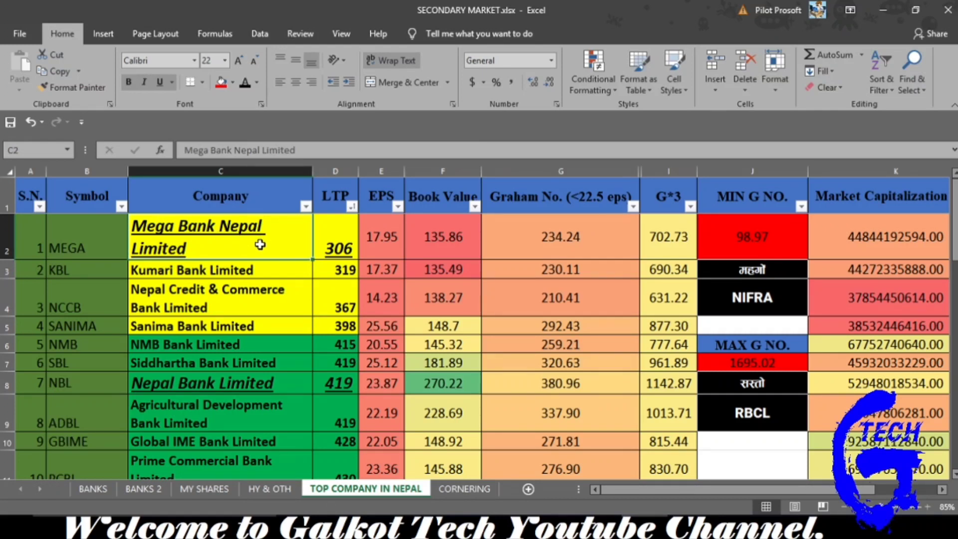
left_click(217, 269)
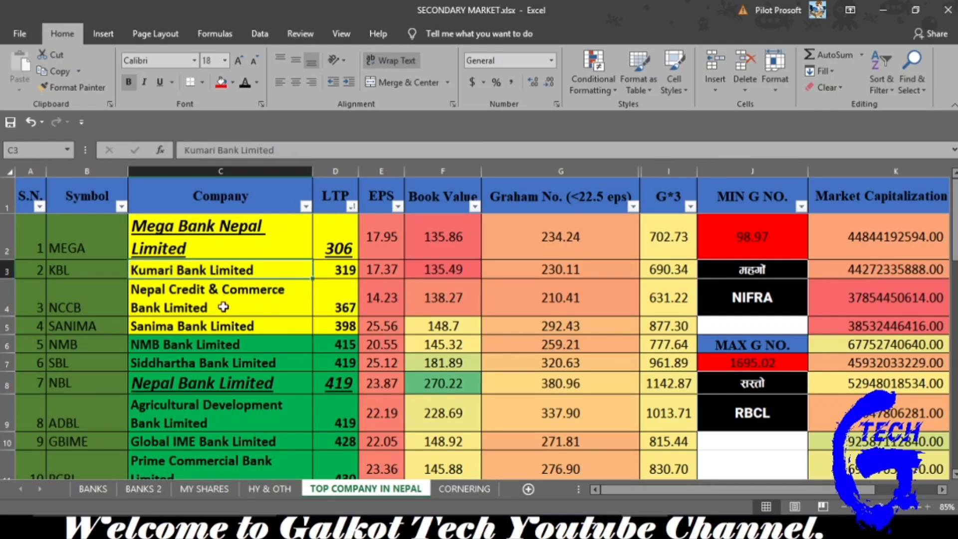
left_click(223, 307)
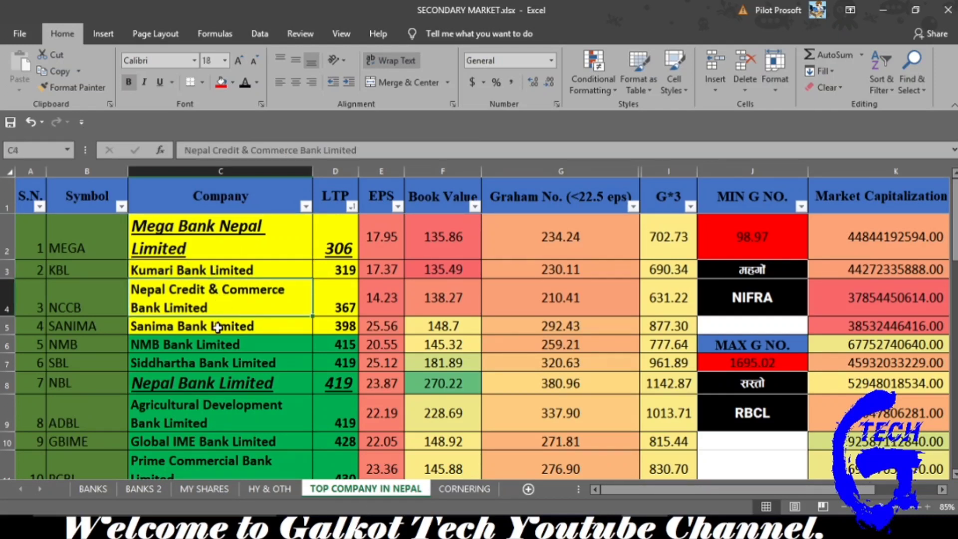
left_click(217, 326)
Compare Mega Bank Nepal Limited's LTP with its G*3 value.
left_click(241, 249)
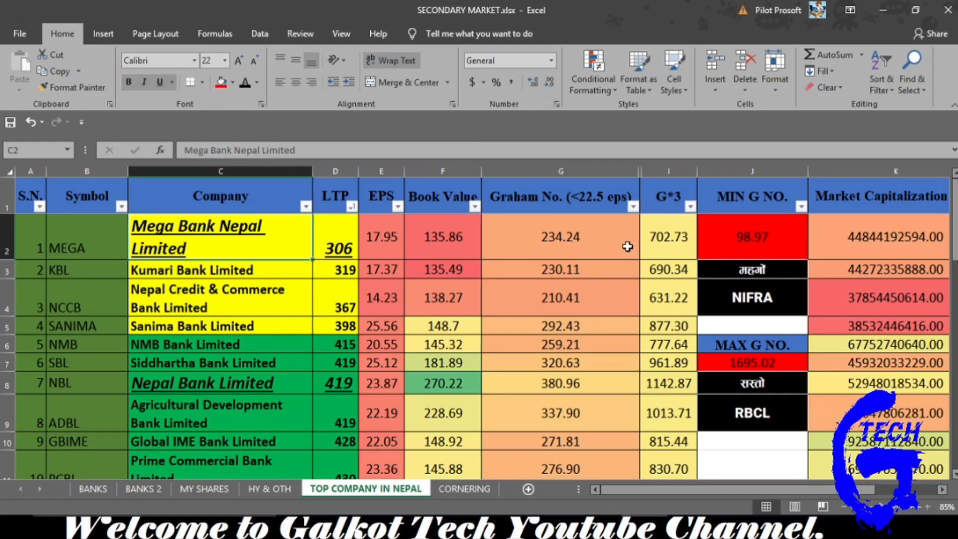
left_click(342, 249)
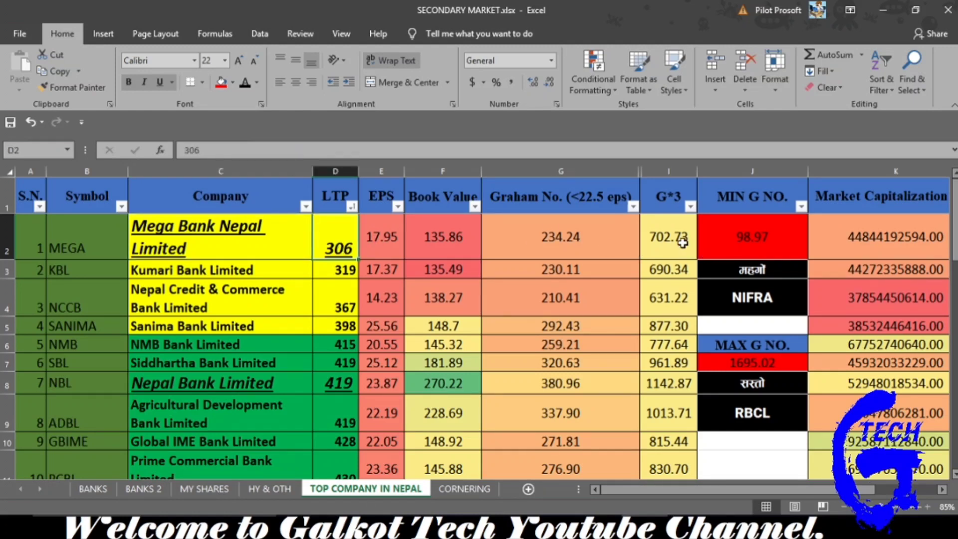
left_click(667, 246)
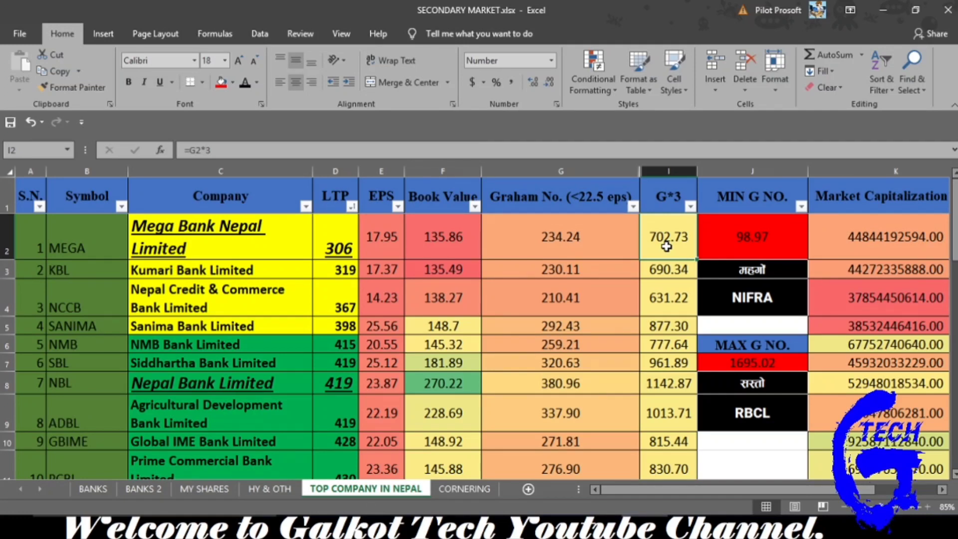
Recheck the Nepal Credit & Commerce, Kumari and Mega Bank names, and select all four yellow companies with their LTP values.
left_click(219, 298)
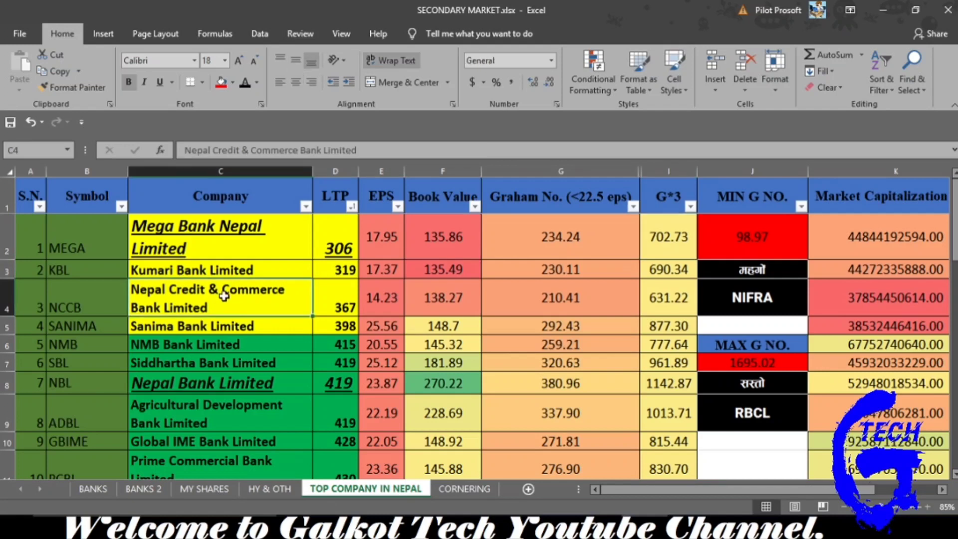
left_click(284, 269)
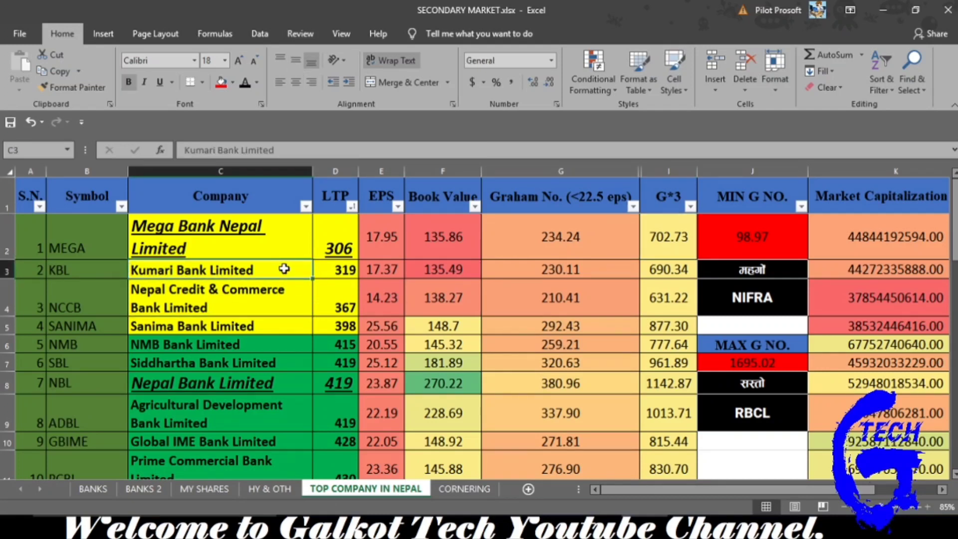
left_click(262, 235)
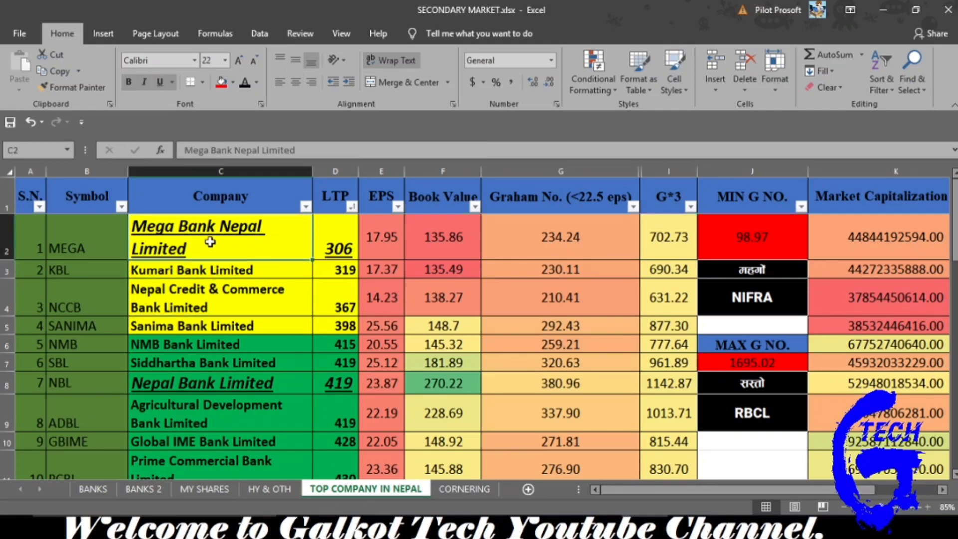
left_click_drag(209, 242, 332, 329)
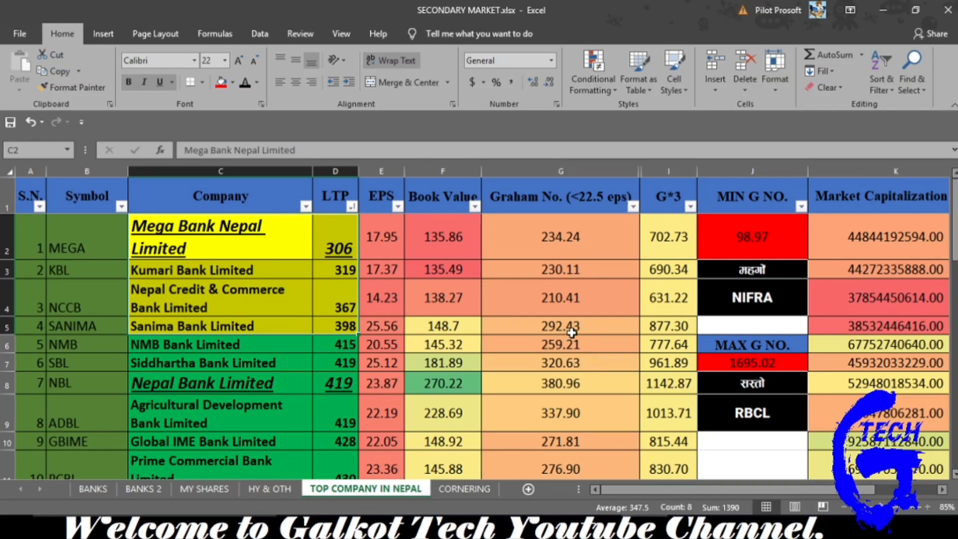
Enlarge the Sanima Bank Limited name and LTP to font size 22, and compare them with the Mega Bank entry.
left_click_drag(241, 329, 347, 327)
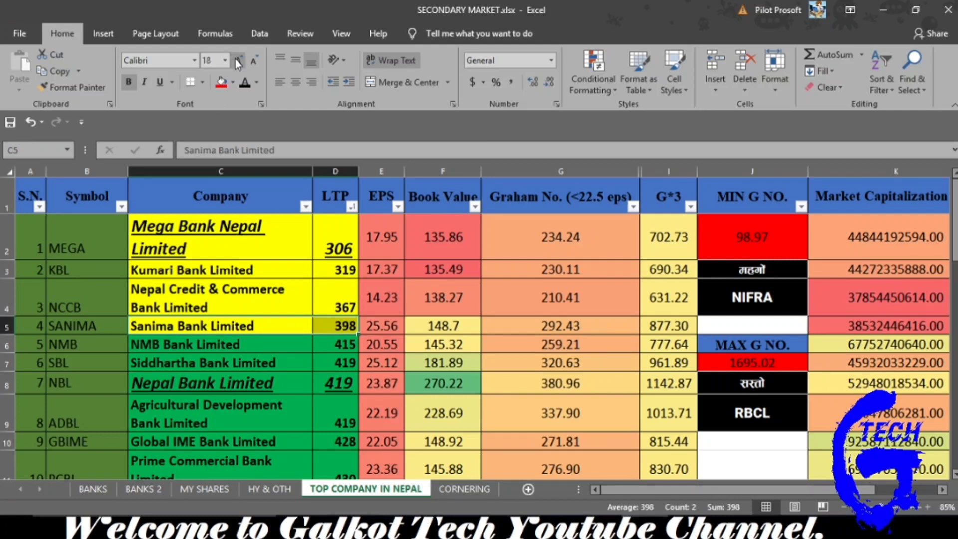
left_click(238, 61)
left_click(238, 61)
left_click(242, 224)
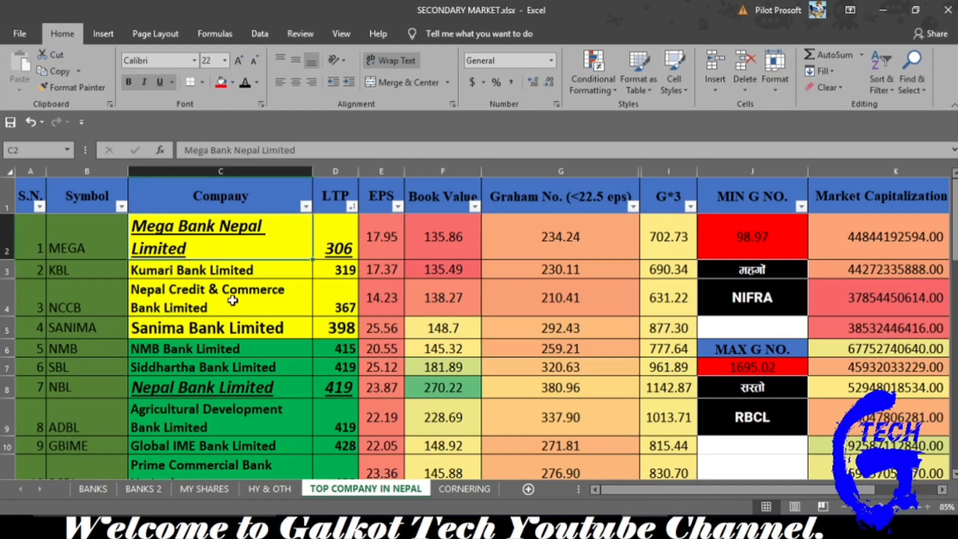
left_click(237, 328)
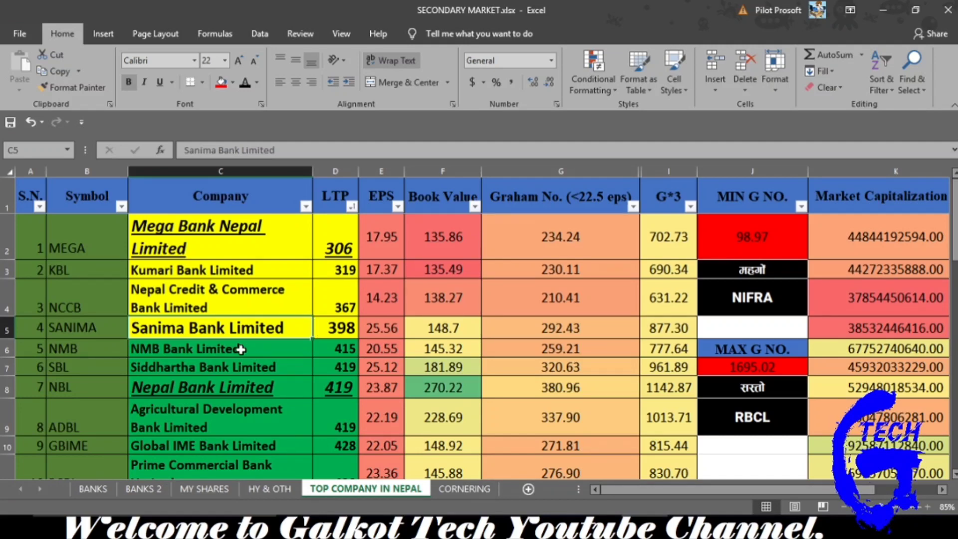
Select the green company names and LTP values from NMB Bank Limited to Himalayan Bank Limited for review.
scroll(241, 349, "down", 1)
left_click(241, 249)
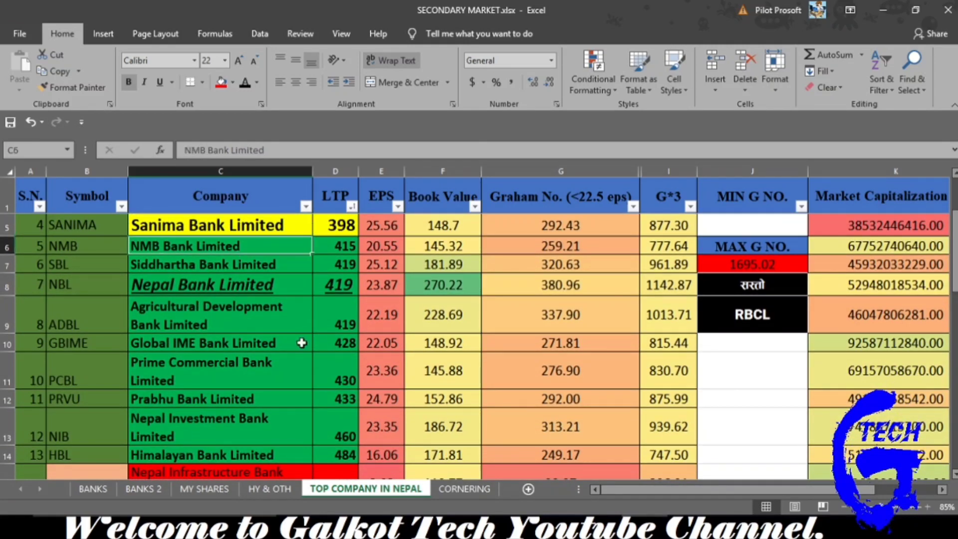
left_click_drag(301, 343, 336, 452)
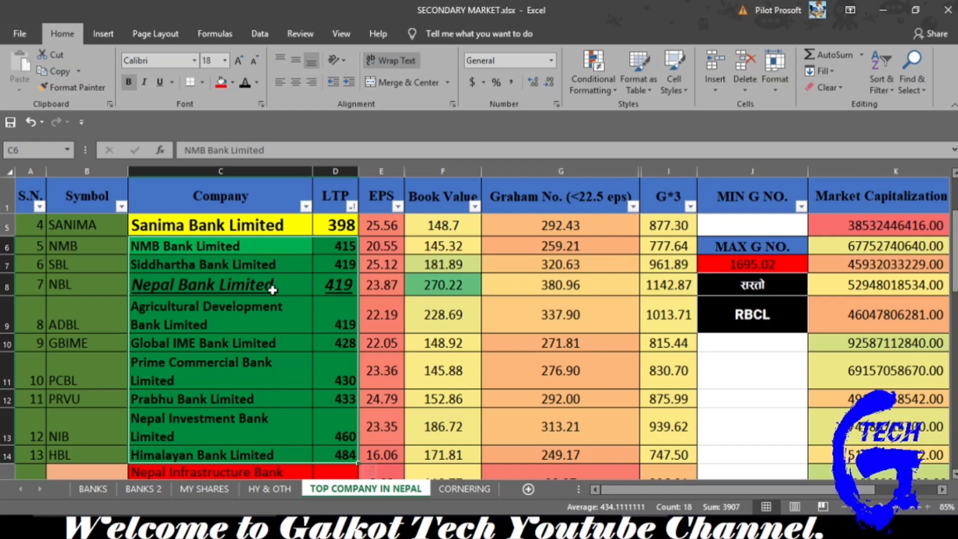
Inspect the Nepal Bank Limited row, checking its LTP, EPS, Book Value and Graham No. formula.
left_click_drag(273, 290, 336, 286)
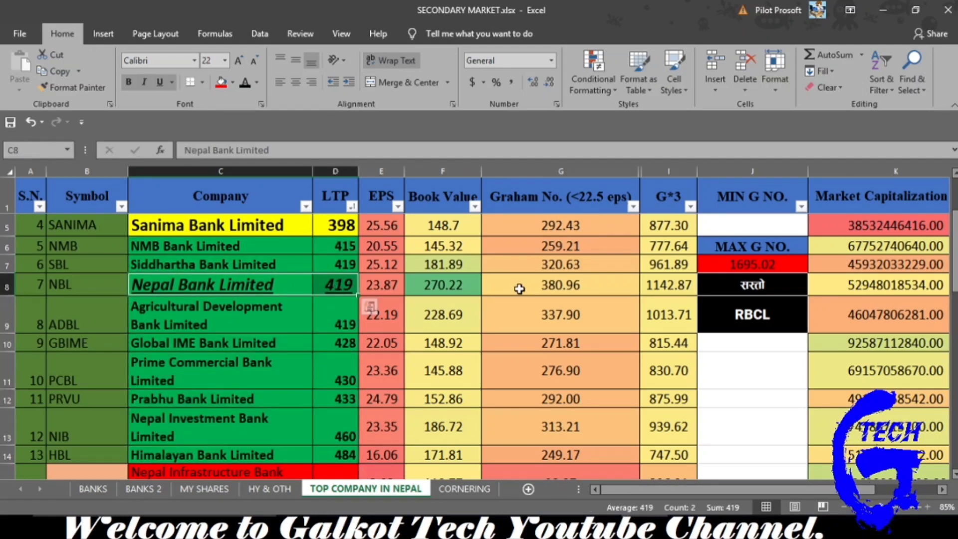
left_click(387, 292)
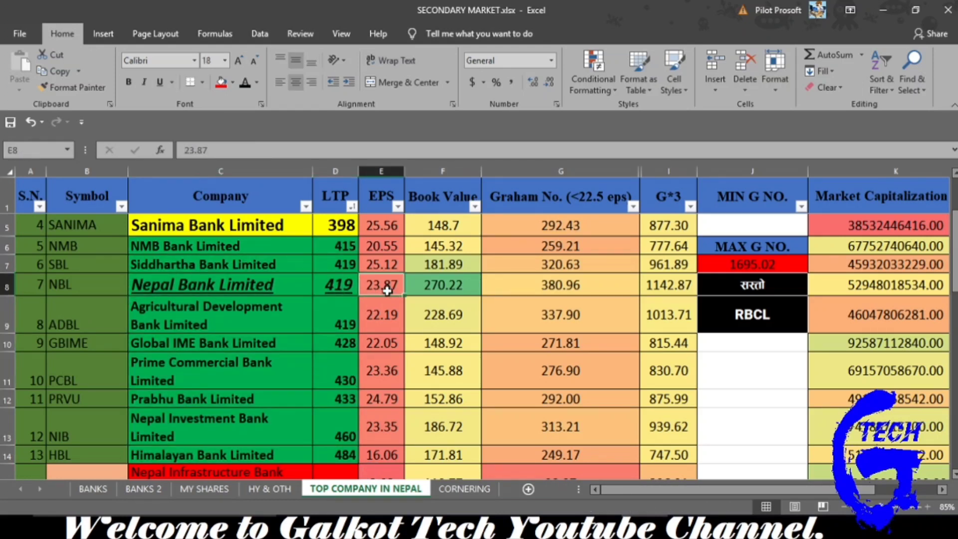
left_click(433, 292)
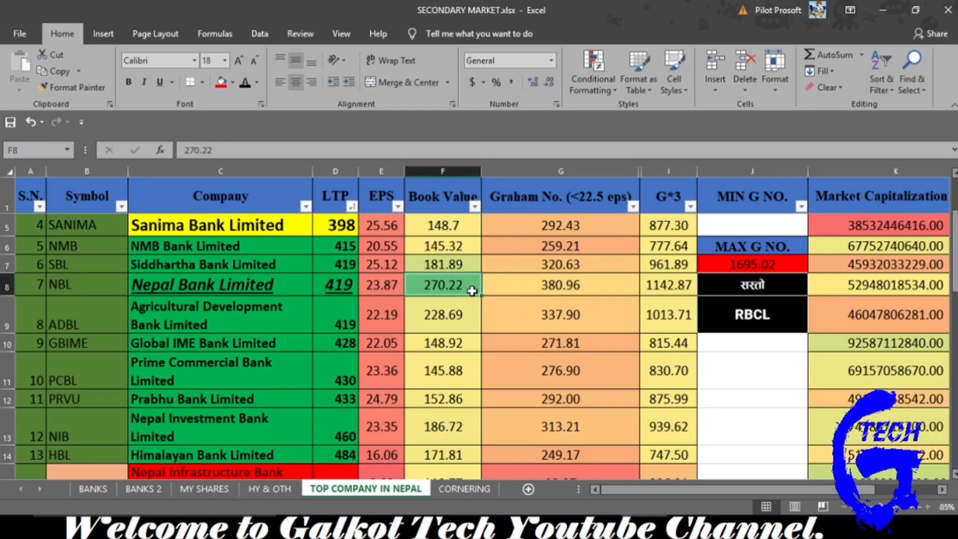
left_click(542, 287)
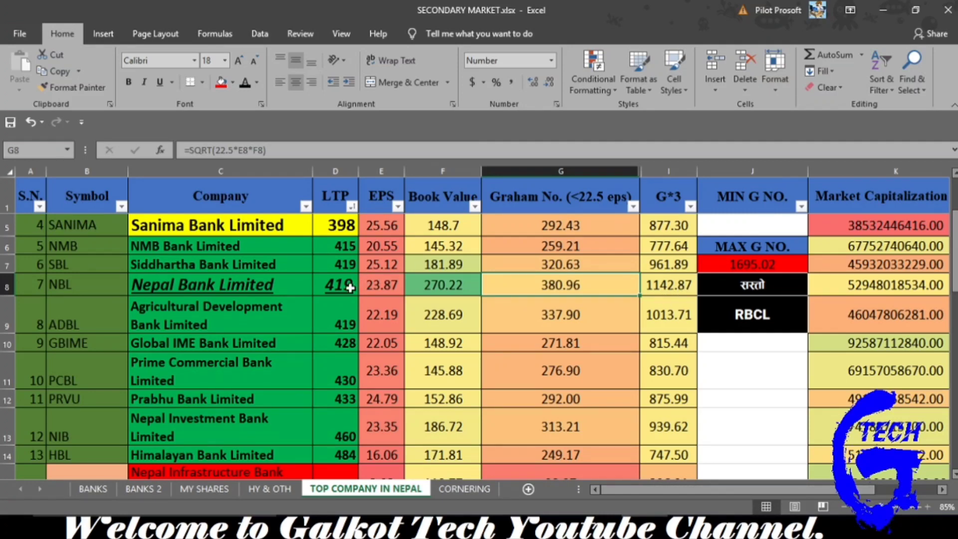
left_click(351, 287)
Examine the Nepal Bank Limited row up close across its columns, look over the companies below it, and return to NMB Bank Limited.
scroll(351, 287, "up", 1, "ctrl")
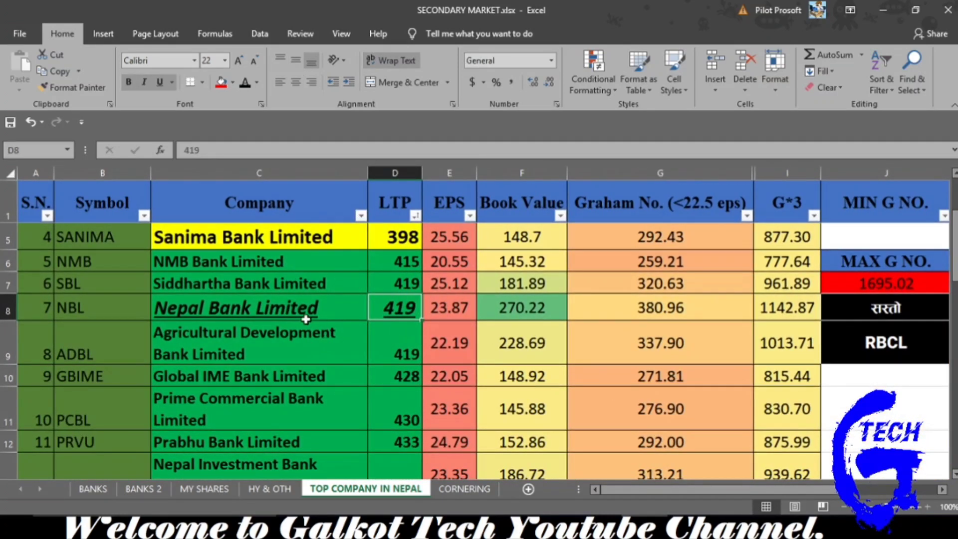
scroll(547, 314, "right", 2)
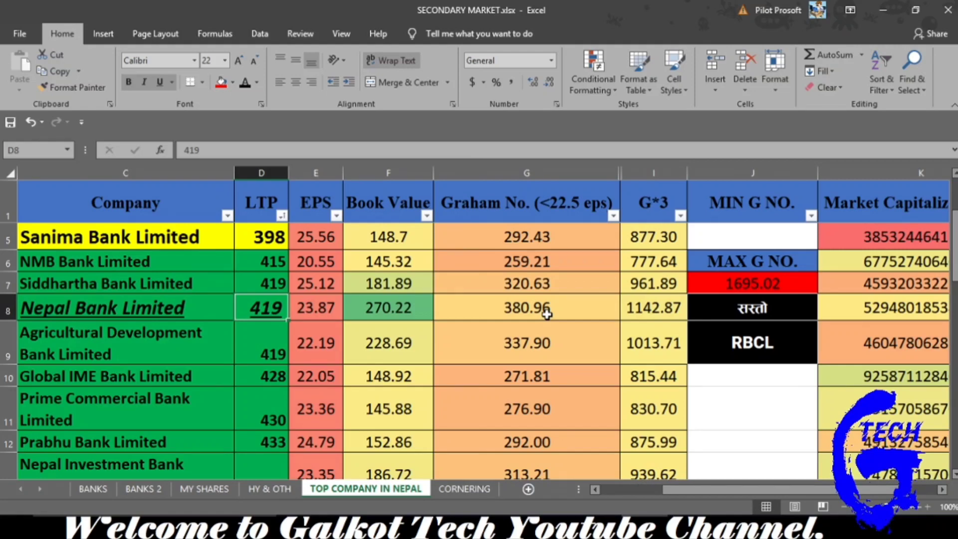
scroll(548, 313, "left", 2)
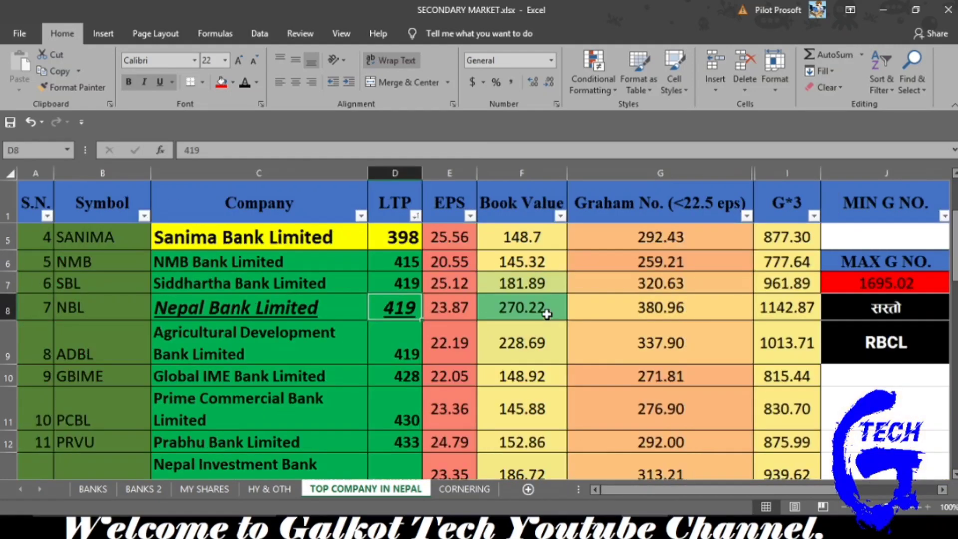
left_click(333, 306)
scroll(333, 306, "down", 3)
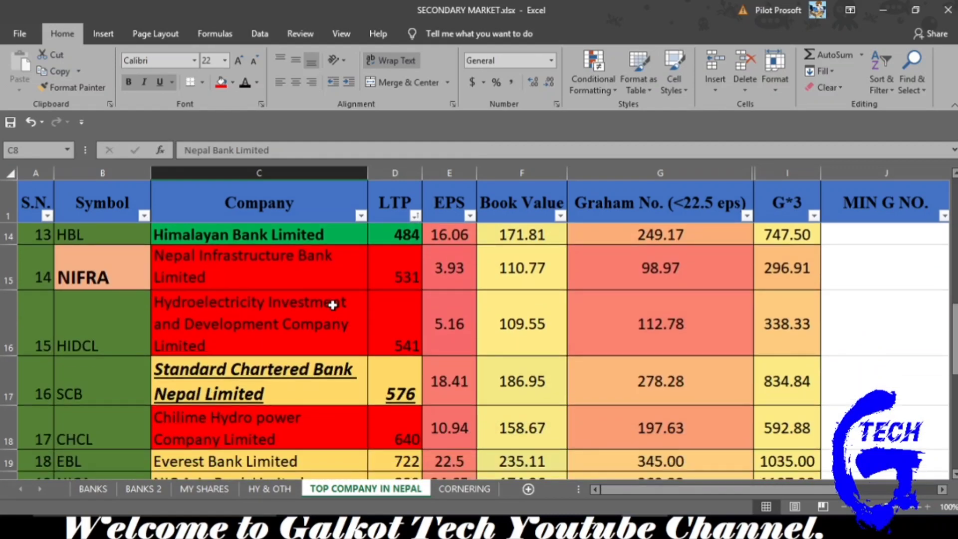
scroll(333, 306, "up", 3)
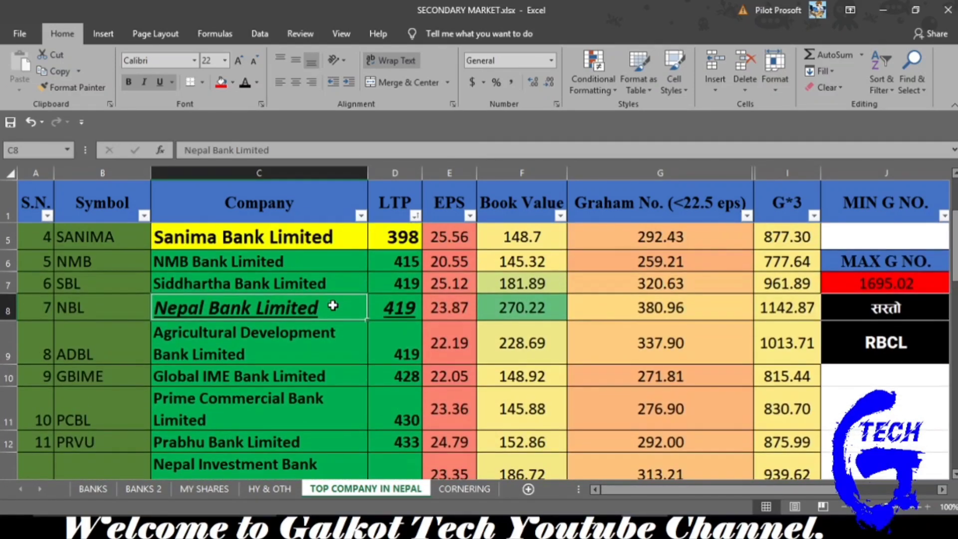
scroll(333, 306, "down", 1, "ctrl")
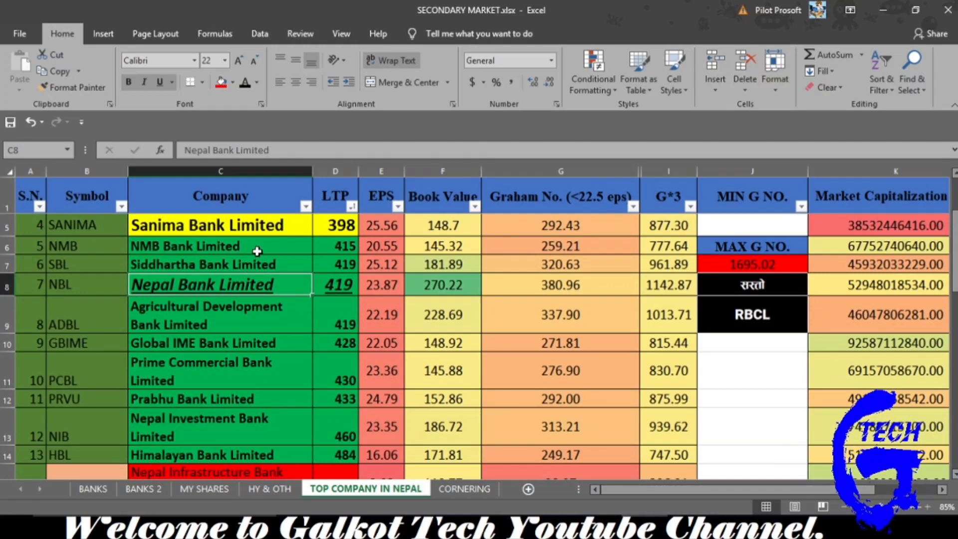
left_click(257, 251)
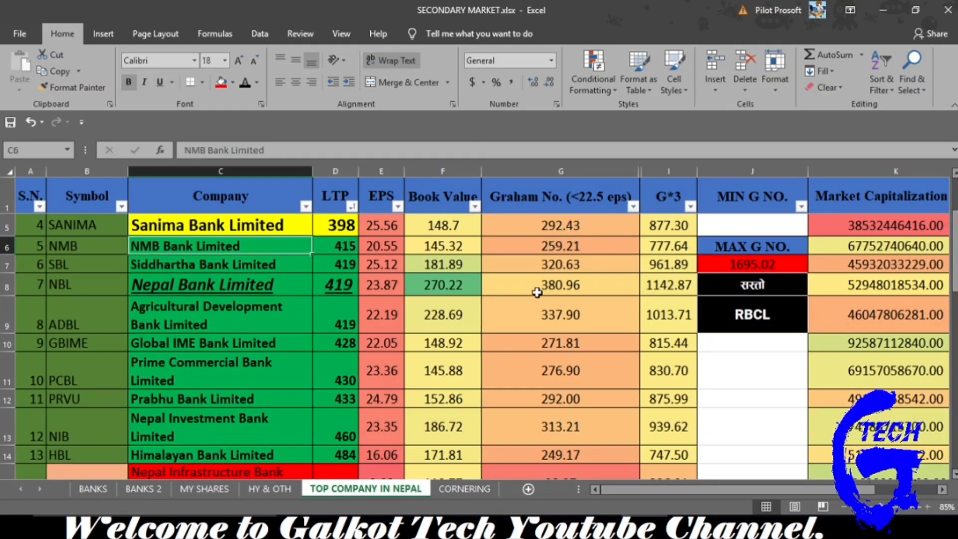
Enlarge the Agricultural Development Bank Limited name and LTP to font size 22, and compare them with the Nepal Bank Limited entry.
left_click(573, 286)
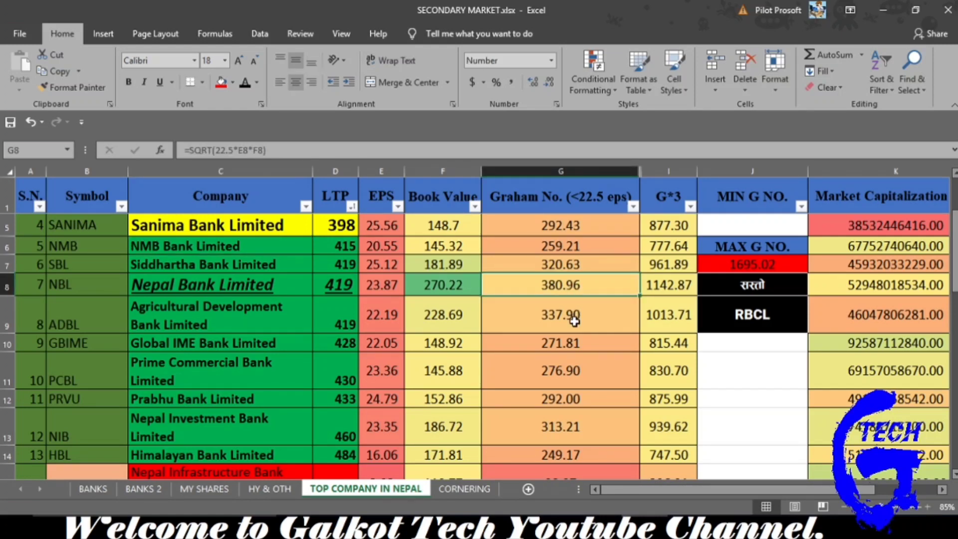
left_click(256, 315)
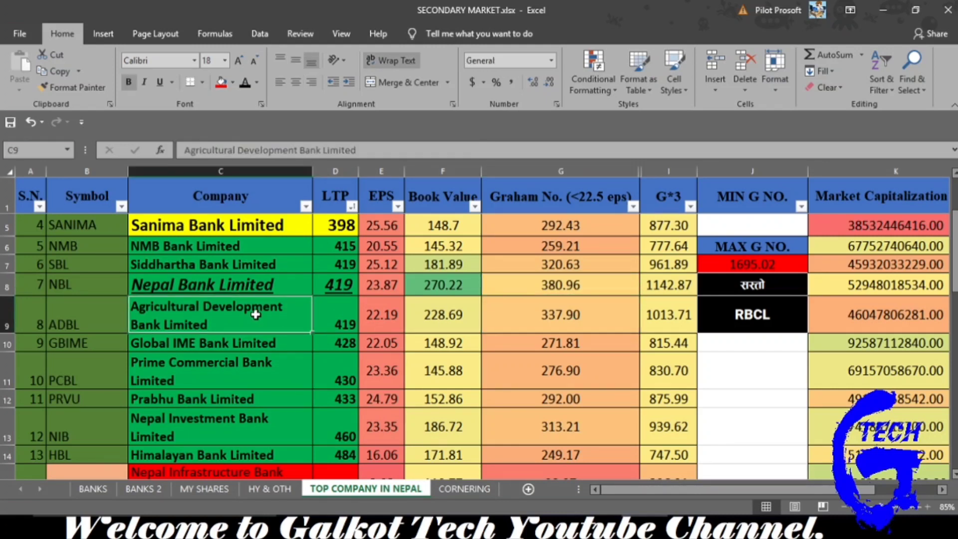
left_click(344, 318, "shift")
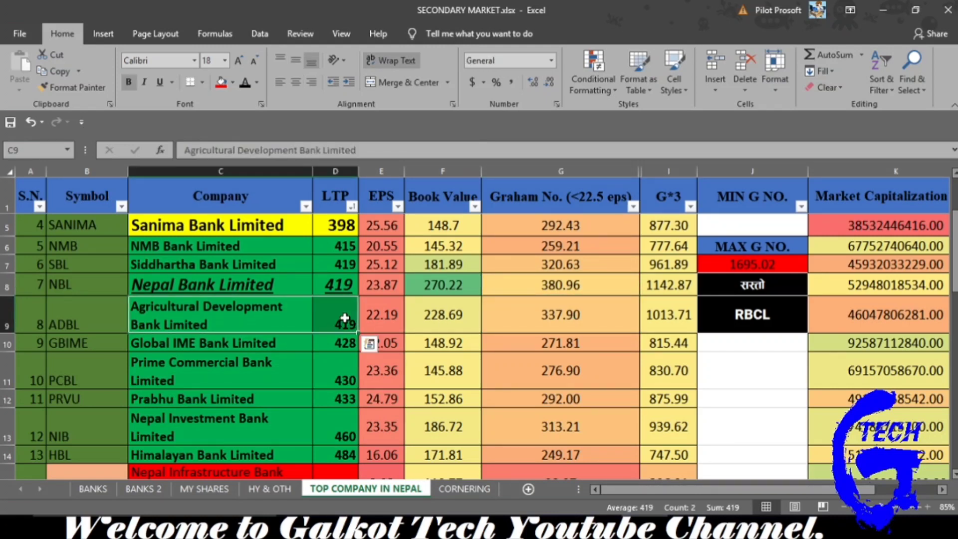
left_click(241, 61)
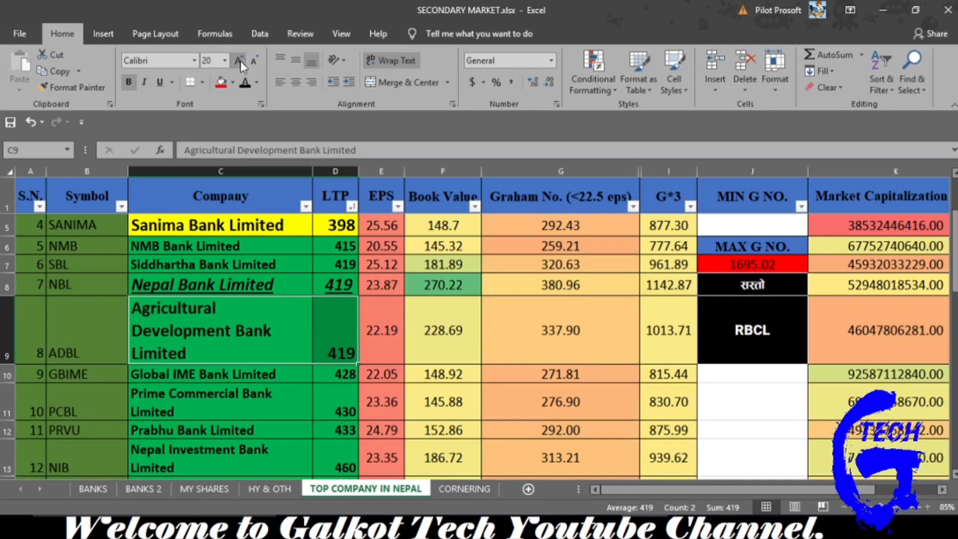
left_click(229, 342)
left_click(267, 284)
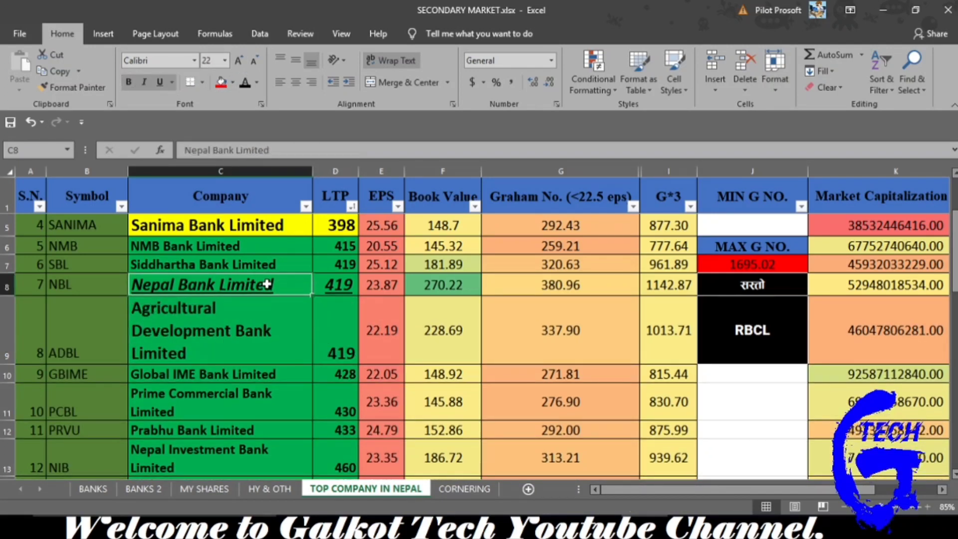
left_click(262, 326)
Compare the LTP of Nepal Bank Limited with its G*3 value.
scroll(262, 326, "down", 1)
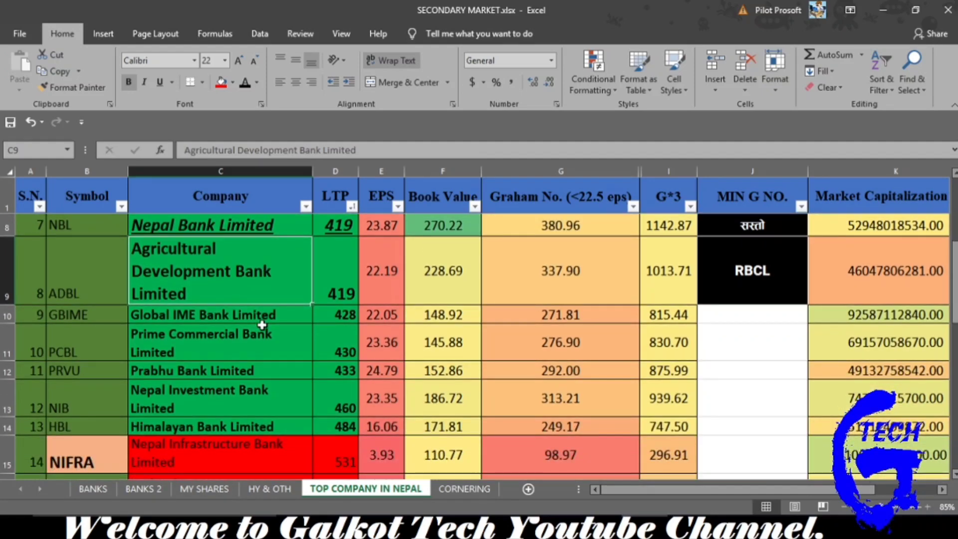
scroll(262, 325, "down", 1)
scroll(335, 393, "up", 3)
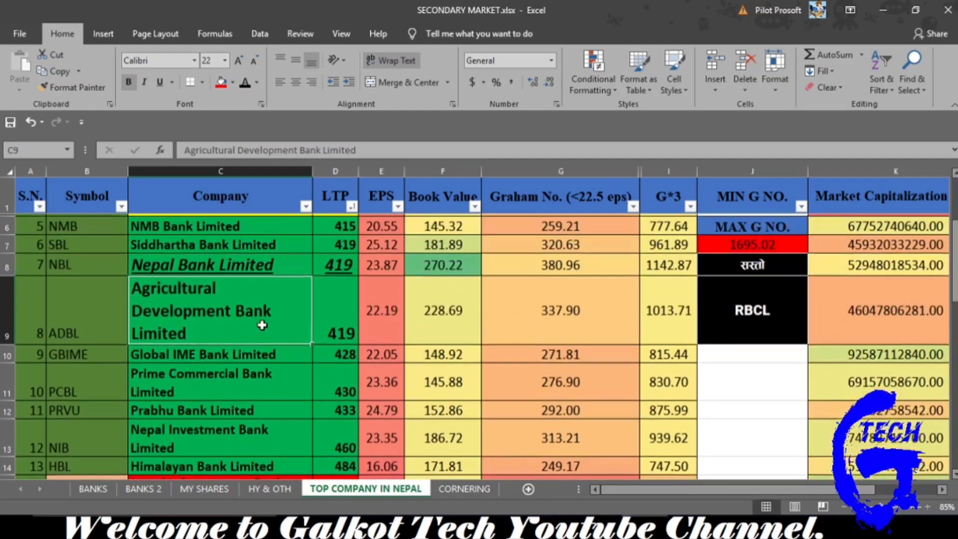
left_click(335, 394)
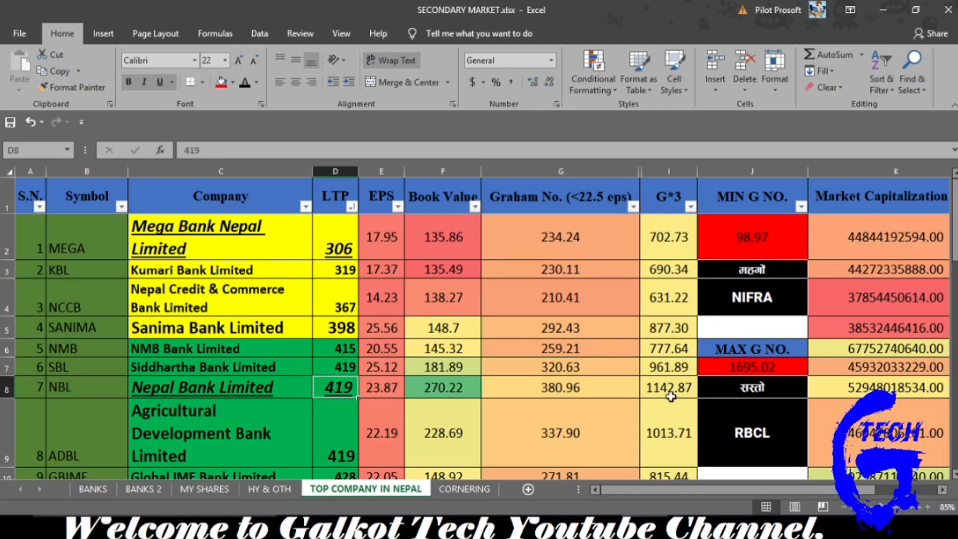
left_click(655, 394)
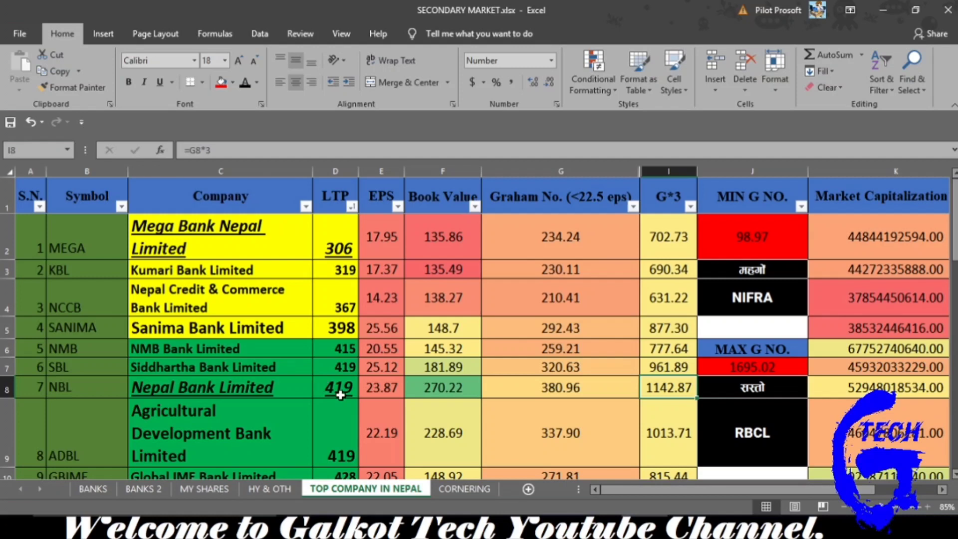
left_click(323, 385)
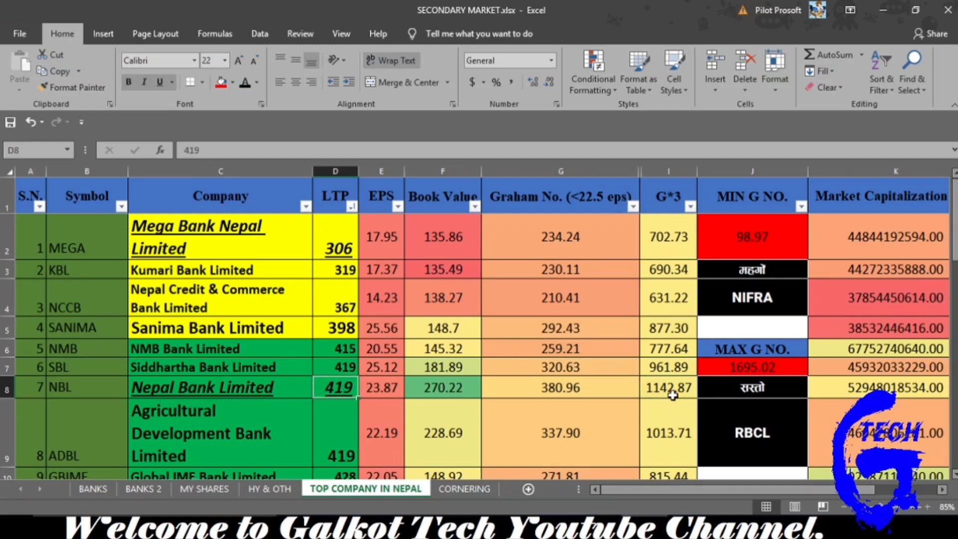
left_click(651, 395)
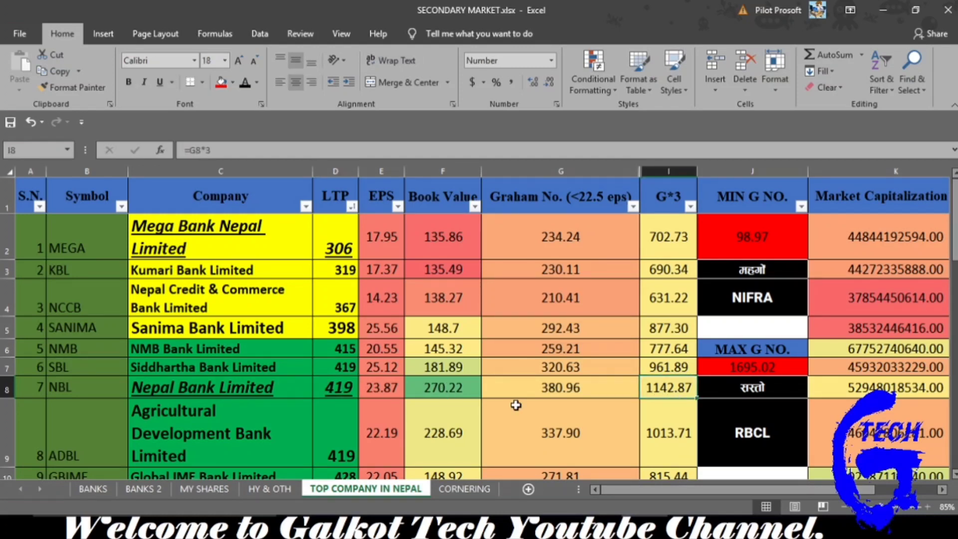
Check the Agricultural Development Bank Limited LTP against its G*3 value, starting from the Nepal Bank Limited LTP above it.
scroll(435, 409, "down", 2)
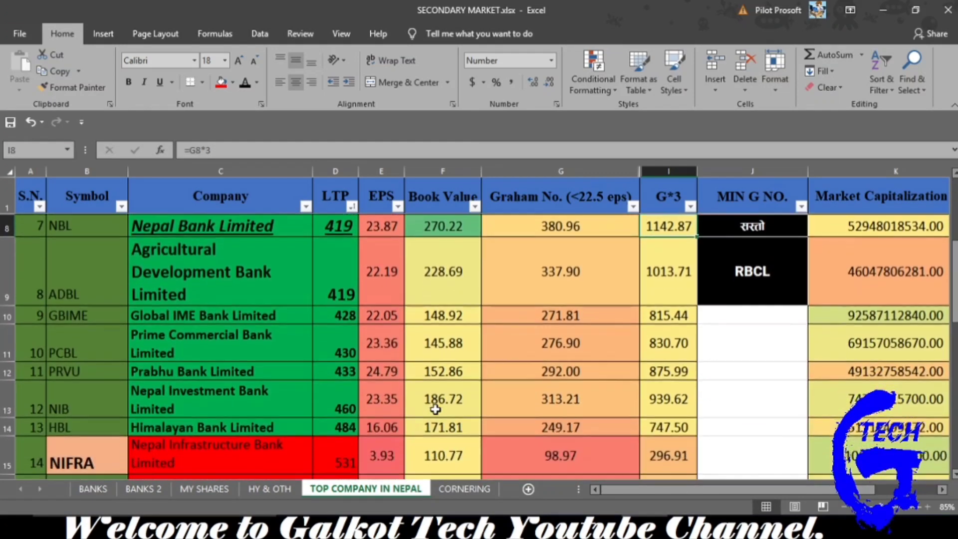
scroll(295, 316, "up", 1)
left_click(342, 291)
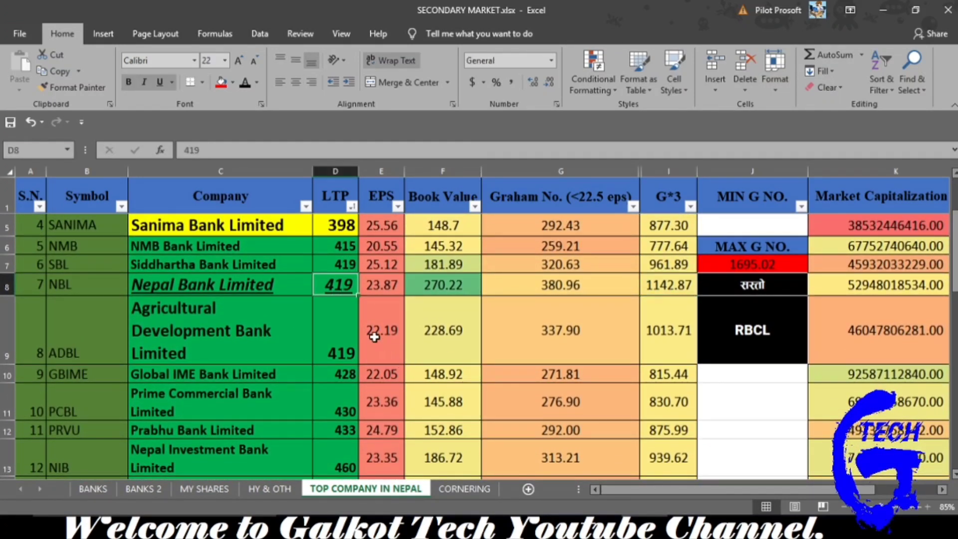
left_click(342, 343)
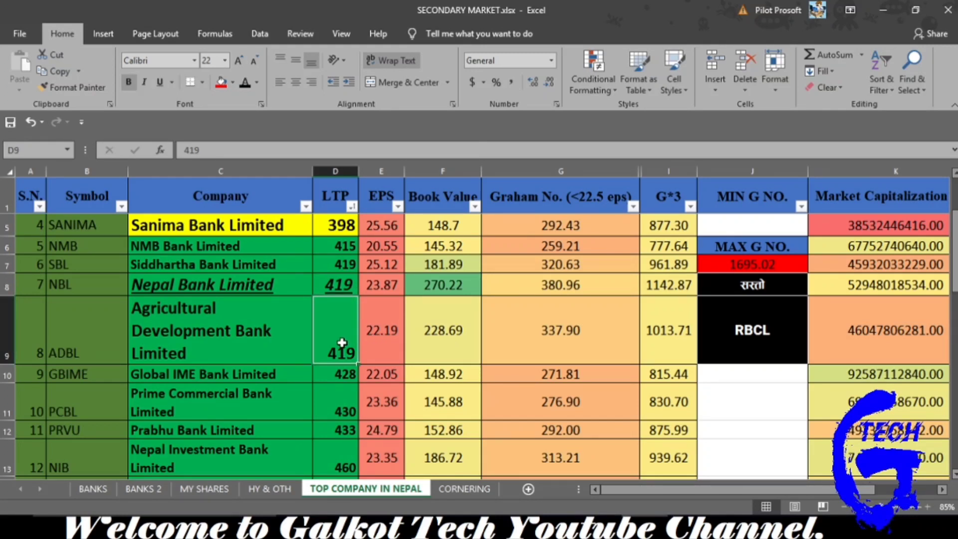
left_click_drag(259, 346, 331, 347)
left_click(334, 345)
left_click(668, 351)
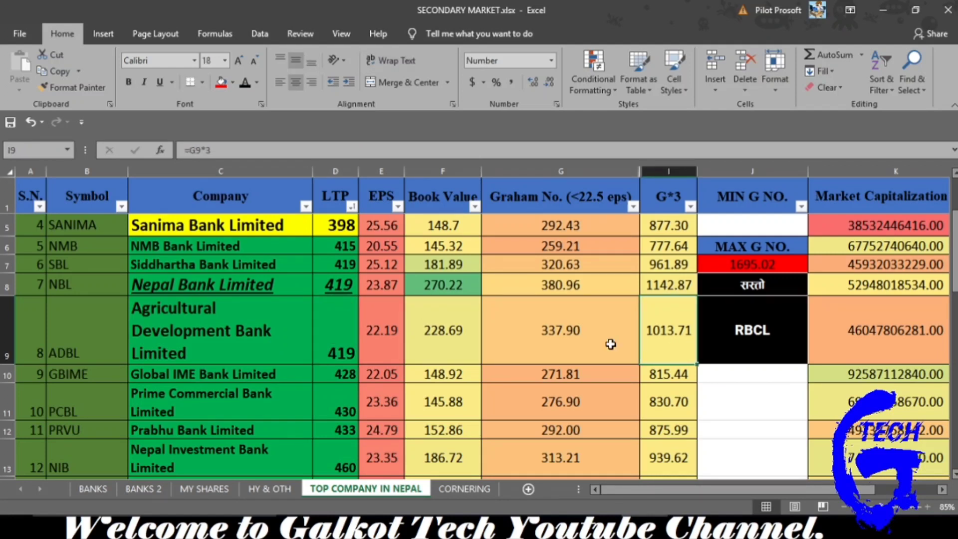
Look over the remaining green companies Prabhu Bank Limited, Nepal Investment Bank Limited and Himalayan Bank Limited.
scroll(270, 340, "down", 2)
scroll(269, 341, "up", 1)
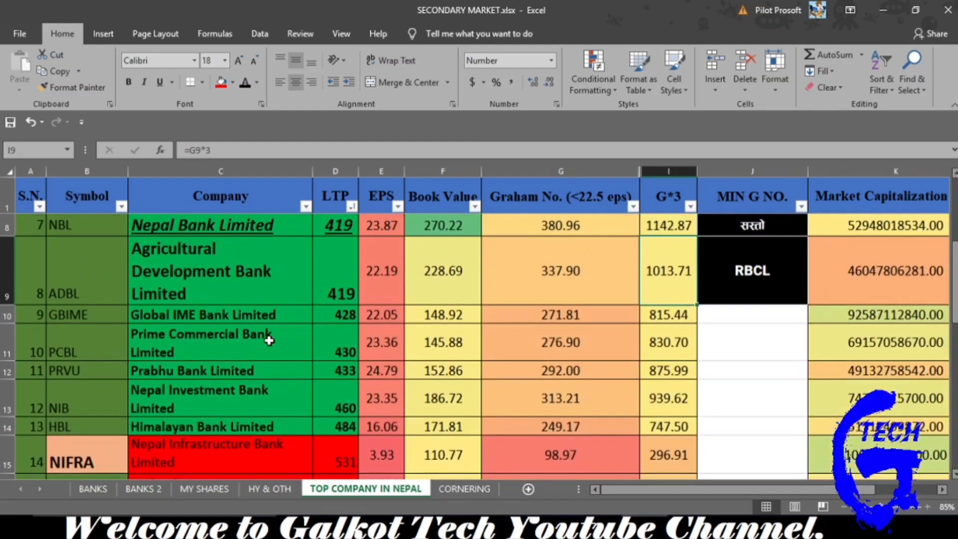
left_click(208, 375)
left_click(217, 396)
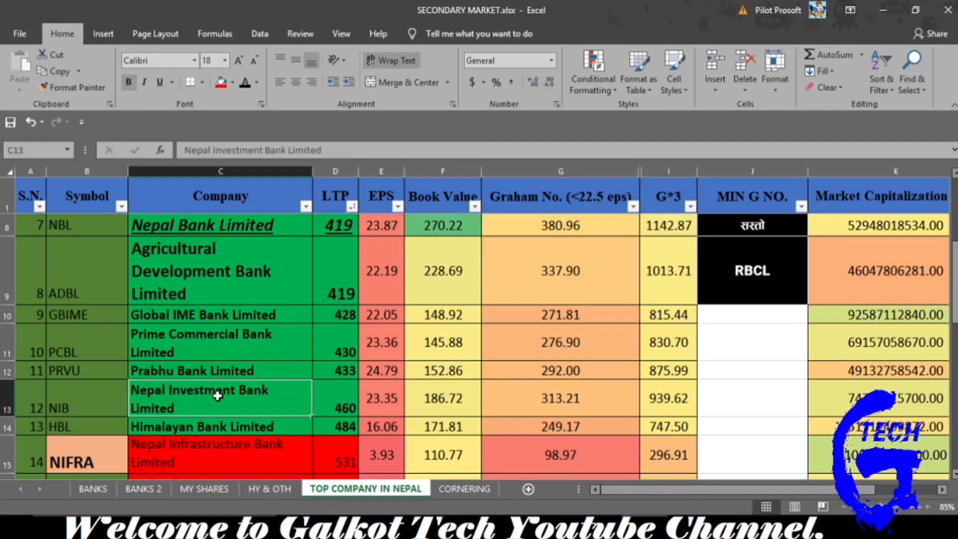
left_click(239, 426)
Examine the red entries for Nepal Infrastructure Bank Limited and Hydroelectricity Investment and Development Company Limited.
scroll(238, 428, "down", 2)
scroll(238, 428, "down", 1)
scroll(239, 429, "up", 1)
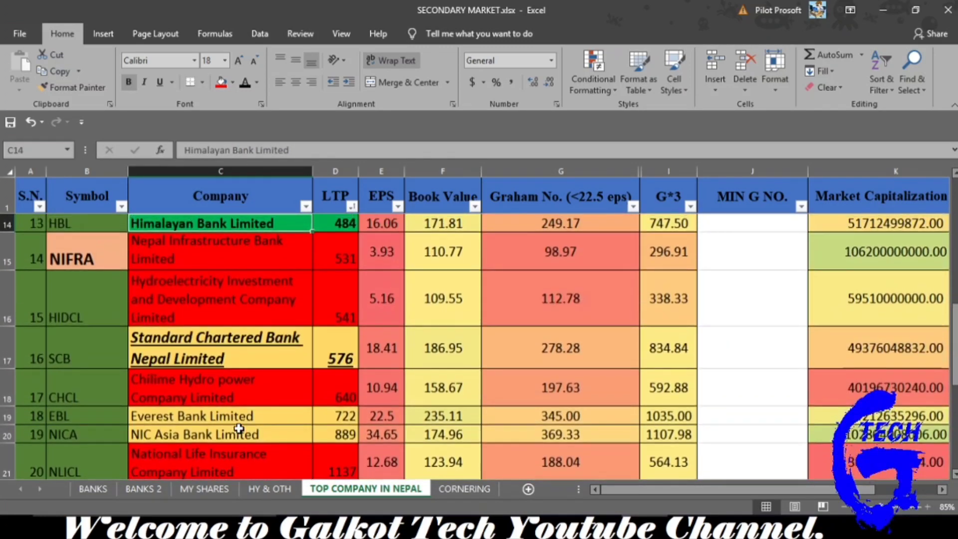
left_click(269, 254)
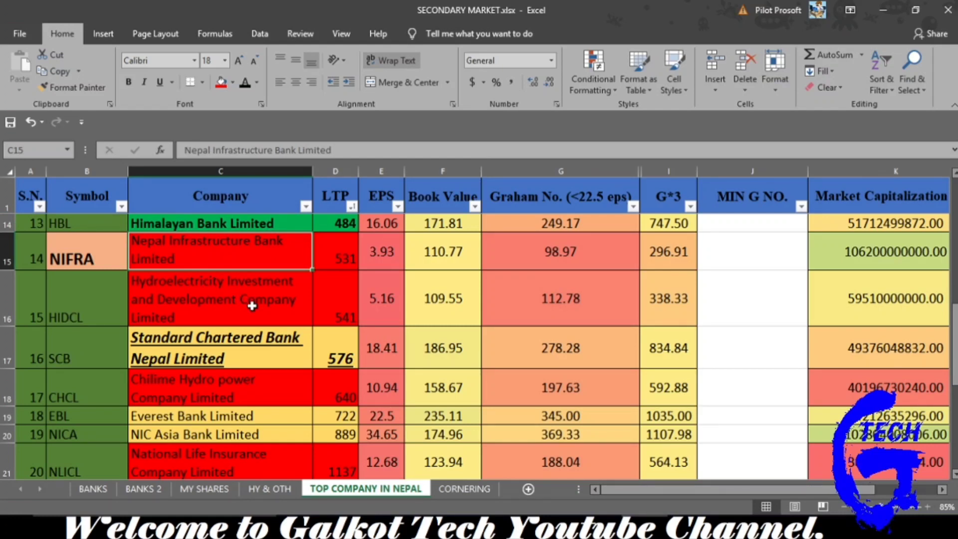
left_click(271, 306)
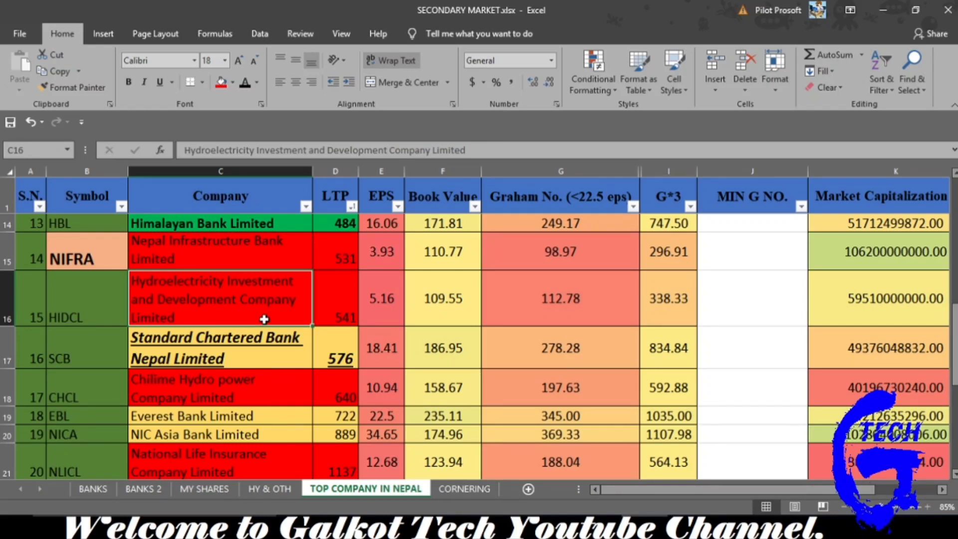
Compare the Standard Chartered Bank Nepal Limited LTP with its G*3 value.
left_click(252, 346)
scroll(252, 345, "down", 1)
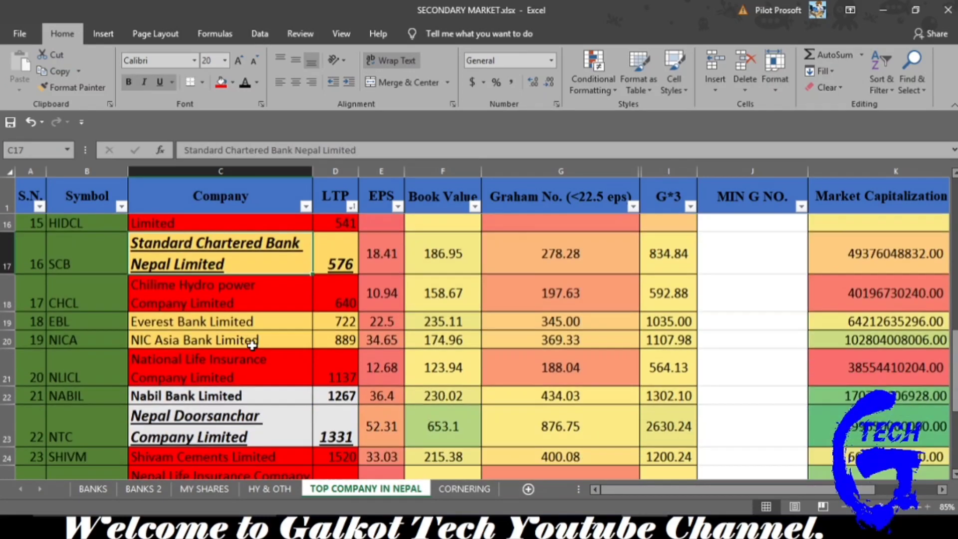
scroll(252, 345, "up", 1)
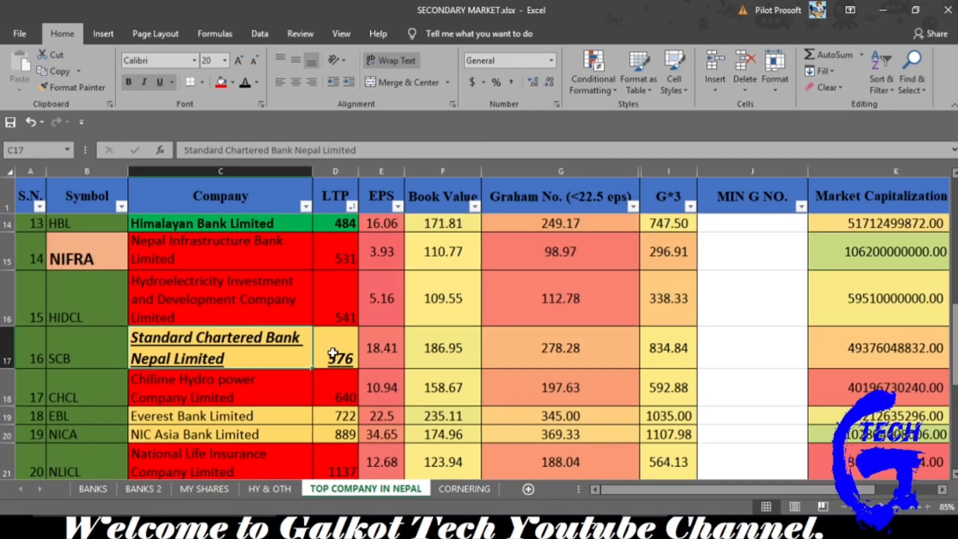
left_click(683, 348)
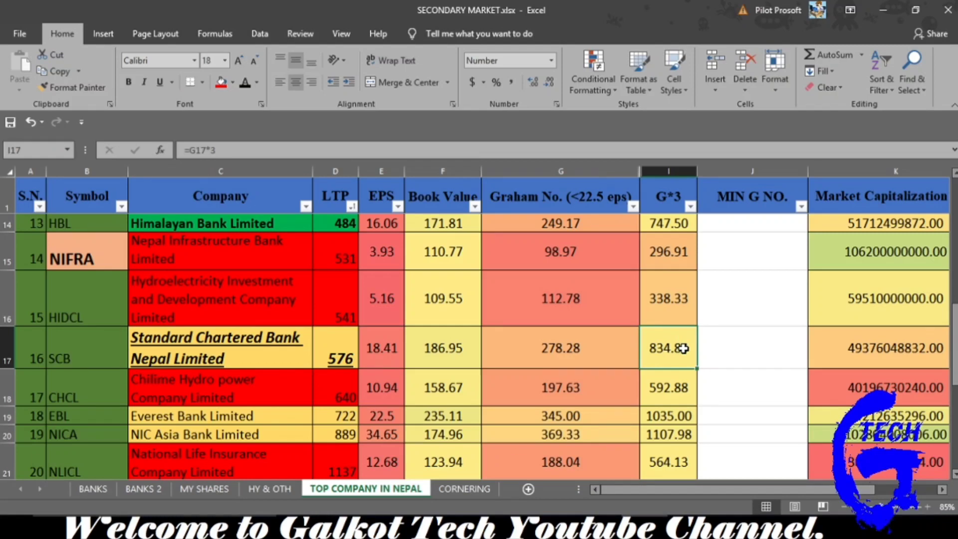
left_click(343, 344)
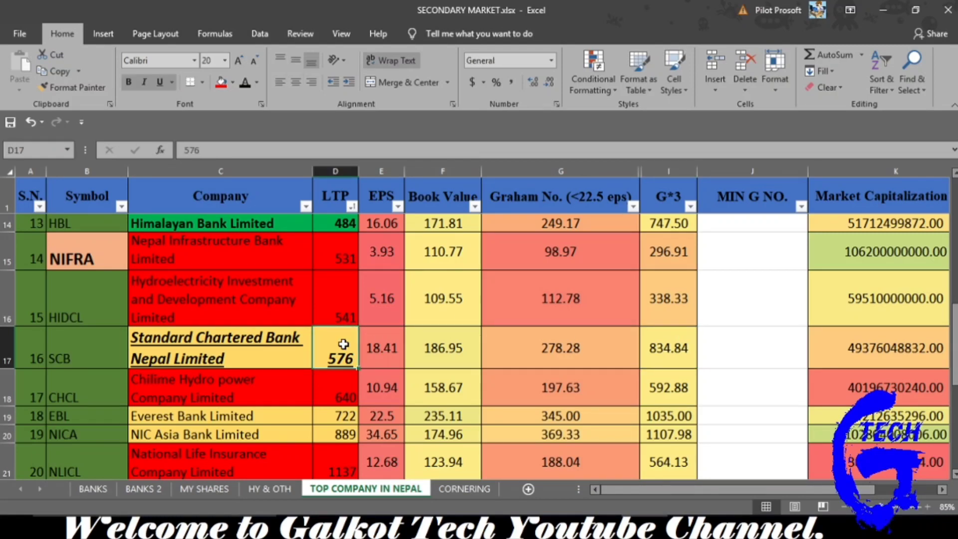
Check the LTP and G*3 values of Everest Bank Limited and NIC Asia Bank Limited.
scroll(343, 344, "down", 1)
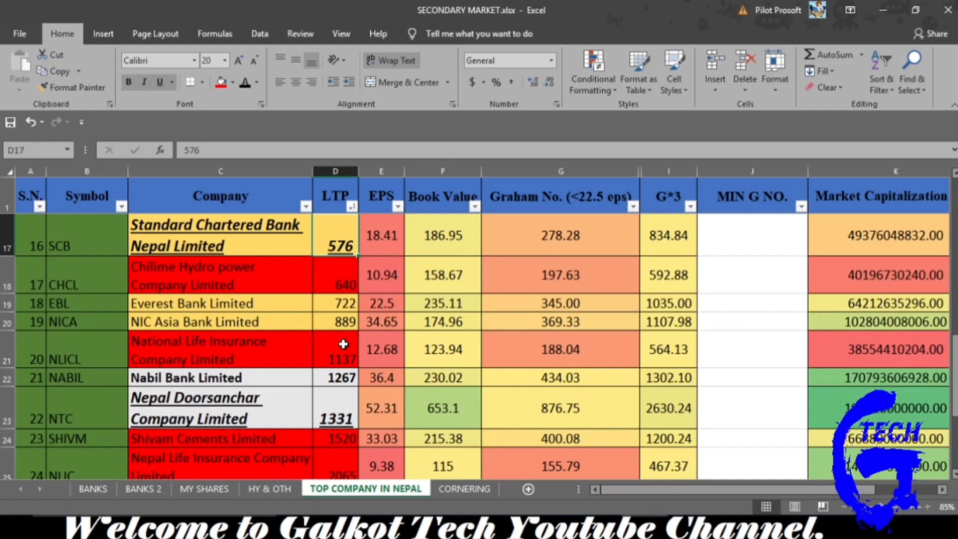
left_click(252, 301)
left_click(339, 303)
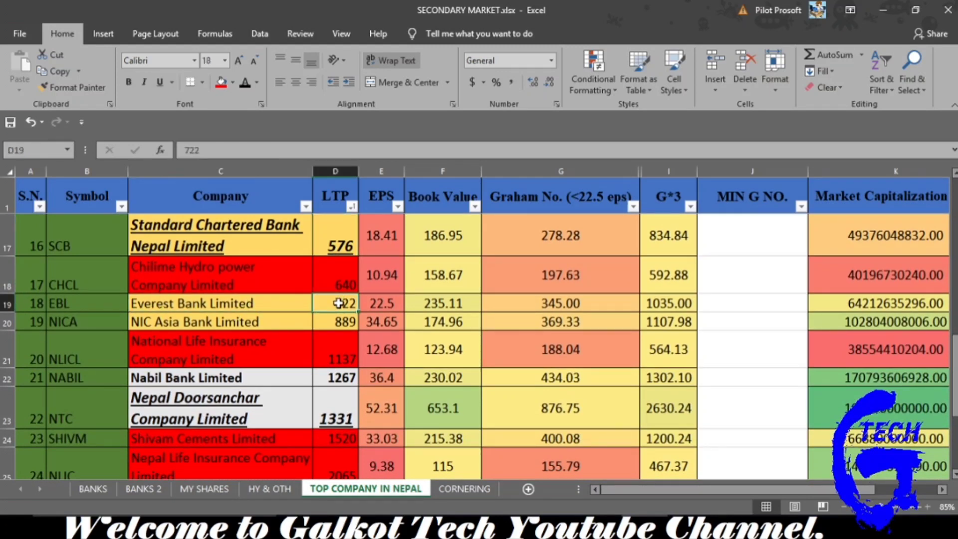
left_click(671, 305)
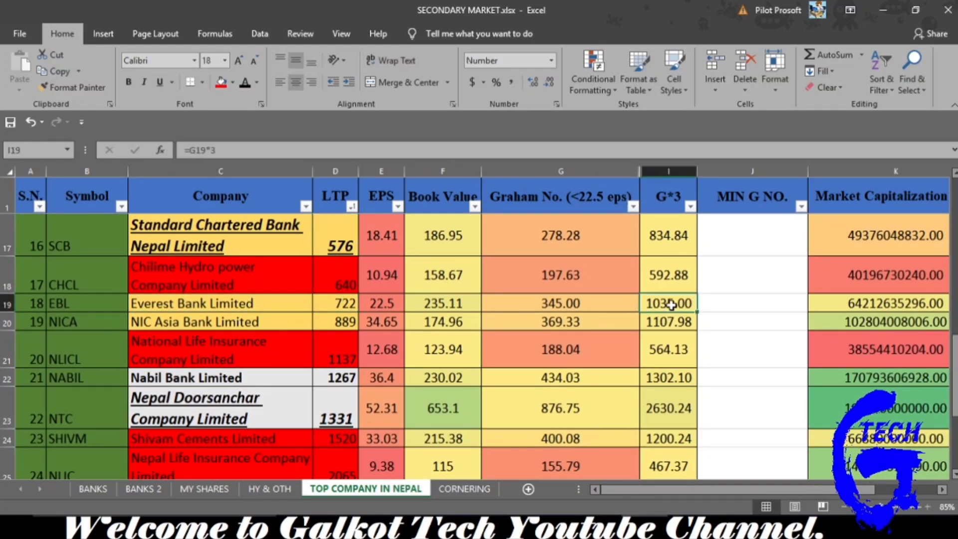
left_click(282, 327)
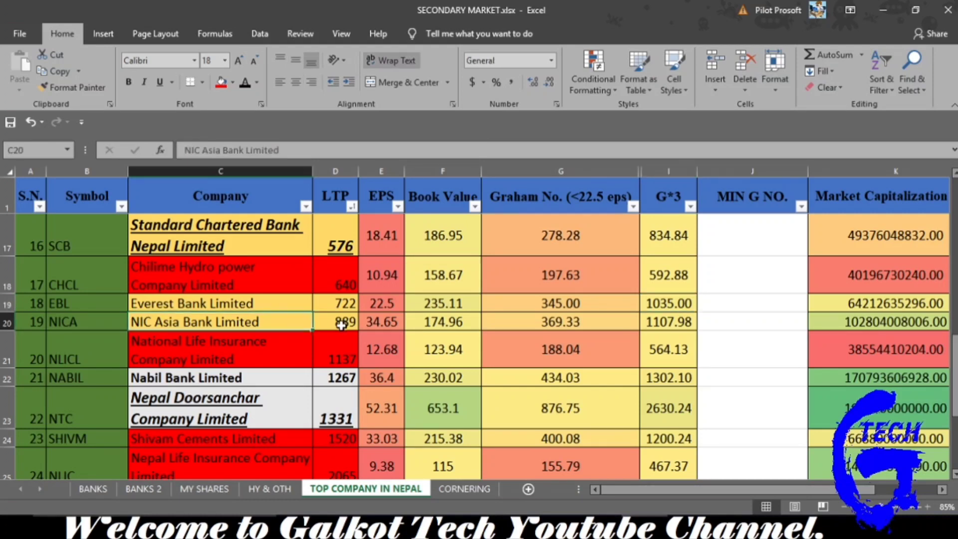
left_click(342, 324)
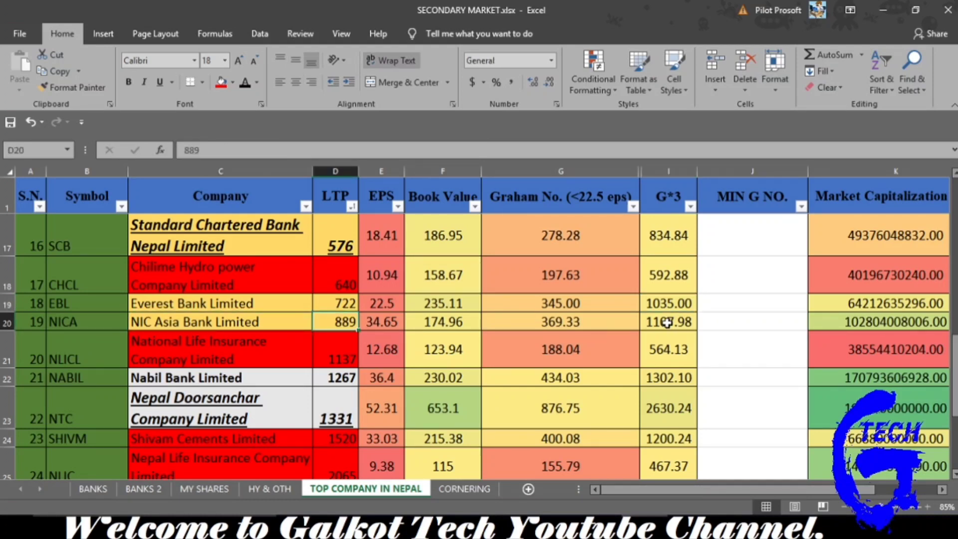
left_click(667, 323)
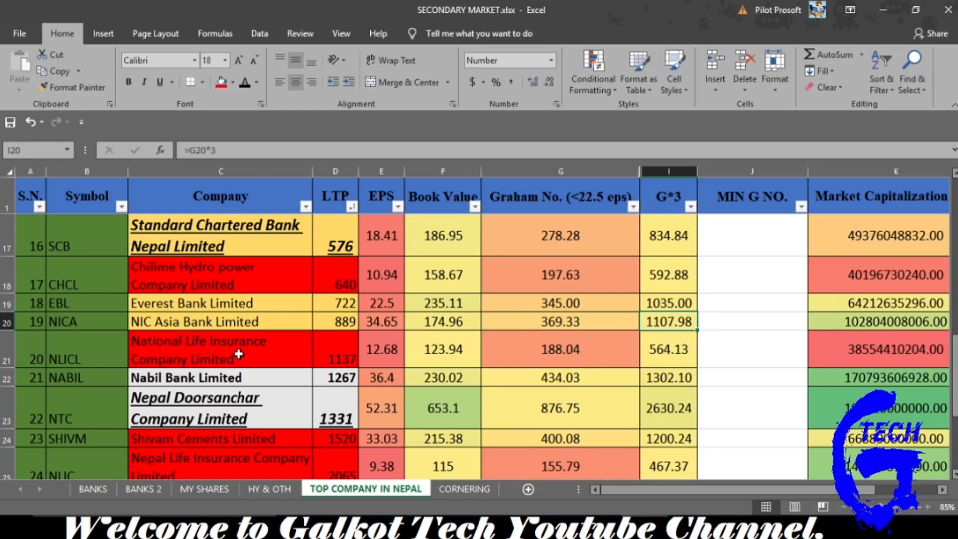
Inspect National Life Insurance Company Limited and its LTP, and review the Nabil Bank Limited and Nepal Doorsanchar Company Limited names up close.
left_click(277, 353)
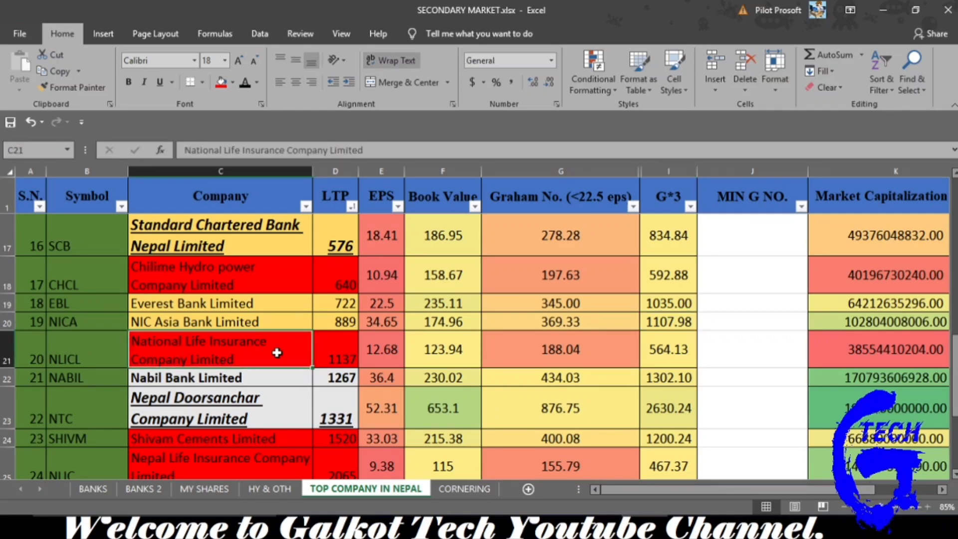
left_click(340, 358)
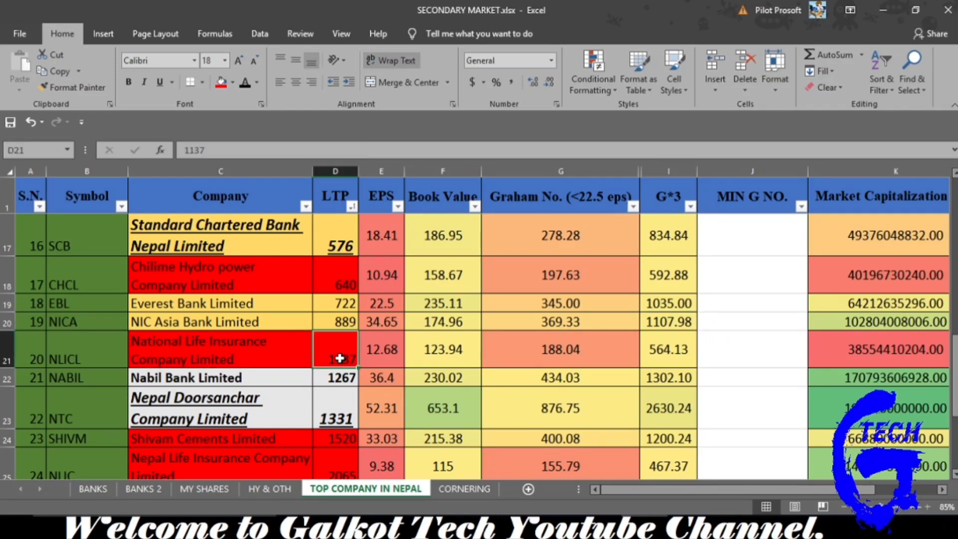
left_click_drag(222, 375, 299, 407)
scroll(298, 408, "up", 1)
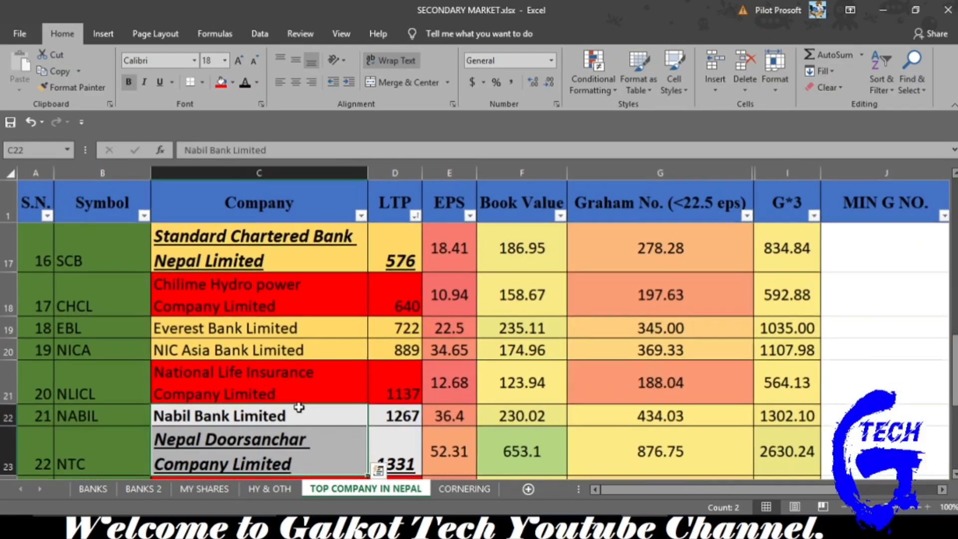
key("ctrl+q")
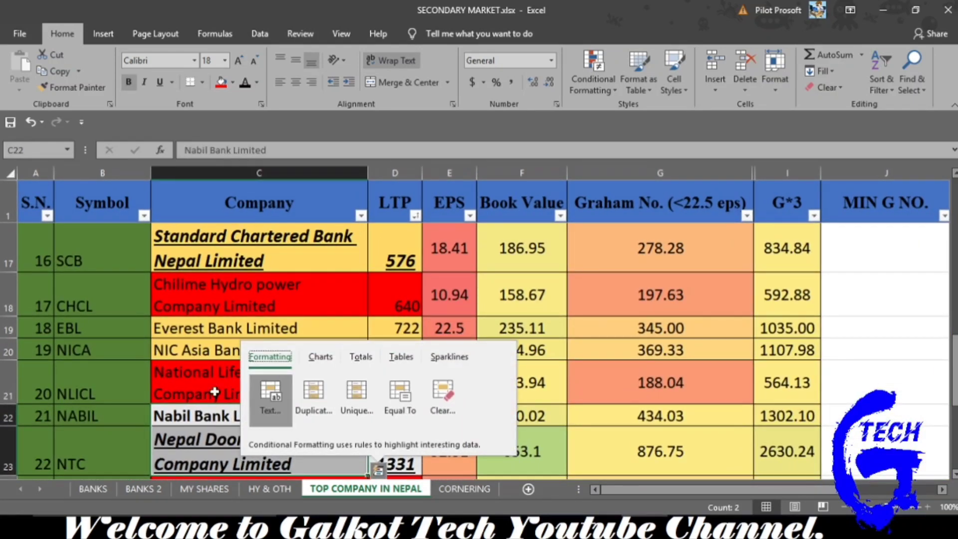
left_click(170, 378)
scroll(170, 377, "down", 2)
scroll(170, 377, "up", 1)
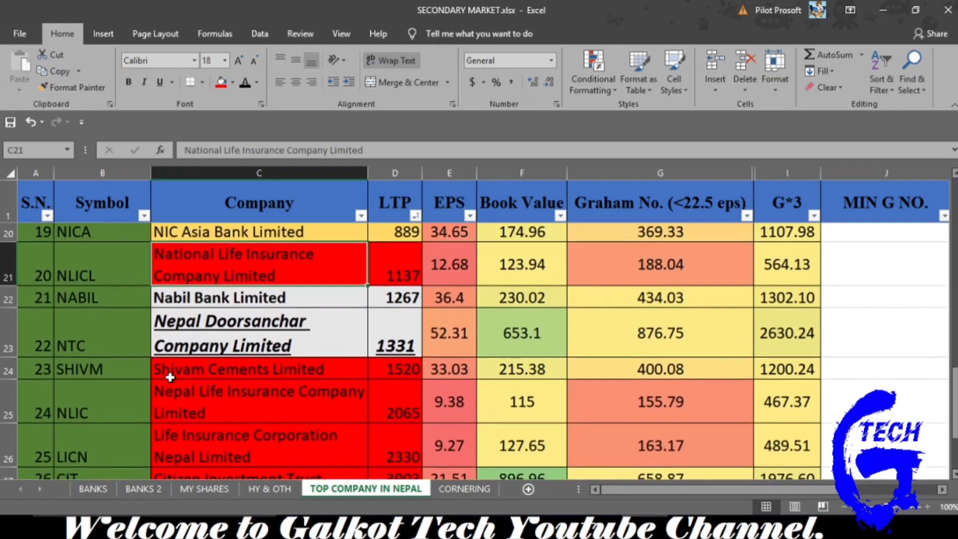
Review the Nepal Doorsanchar Company Limited and Nabil Bank Limited entries, ending on the Nepal Doorsanchar LTP.
left_click(247, 350)
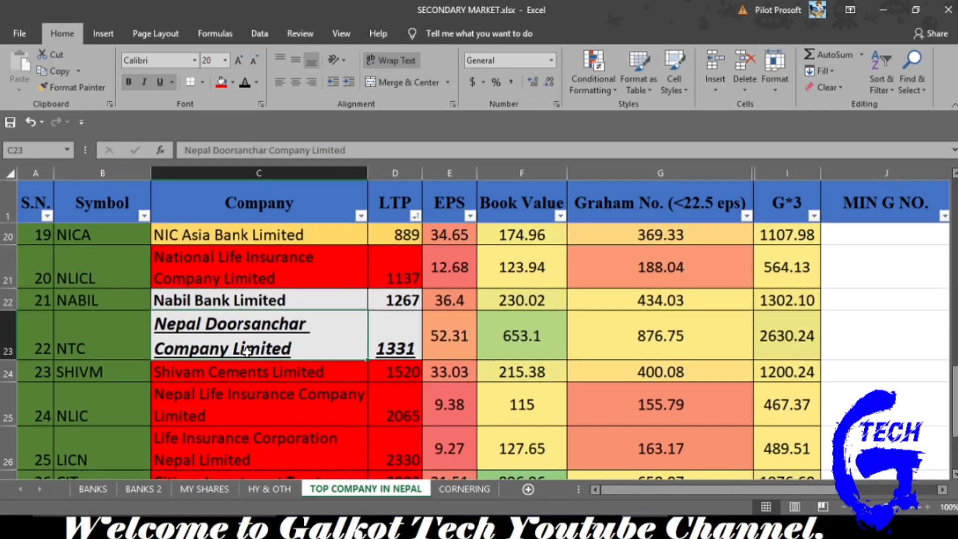
left_click(261, 298)
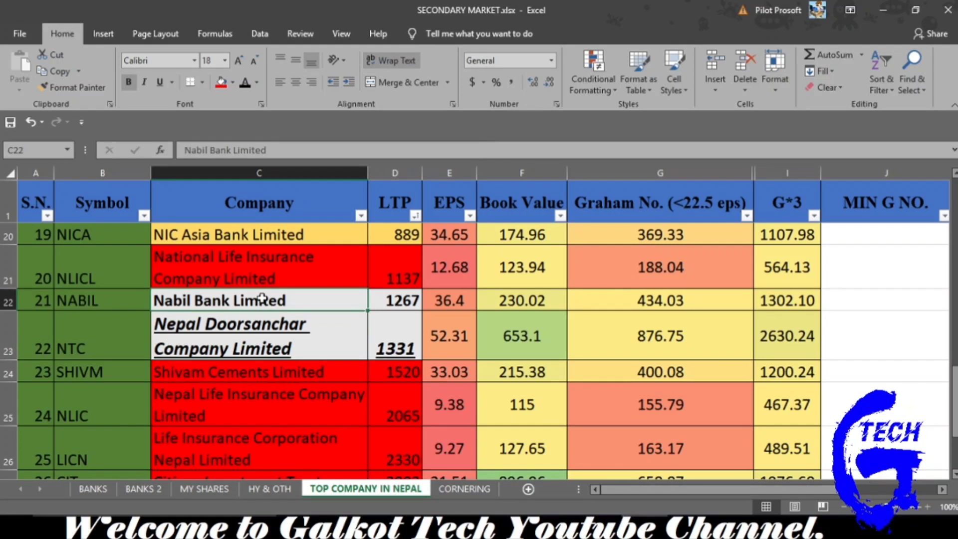
left_click(330, 348)
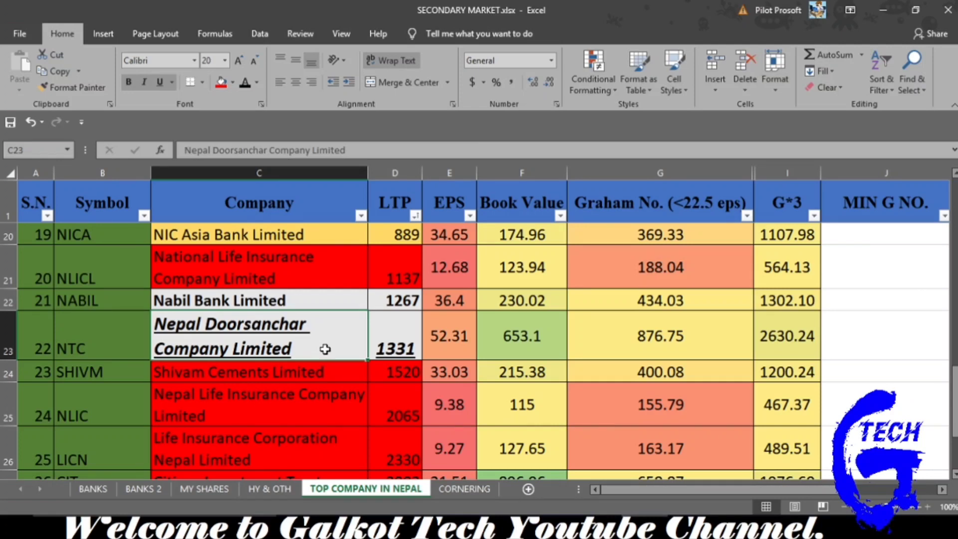
left_click(390, 340)
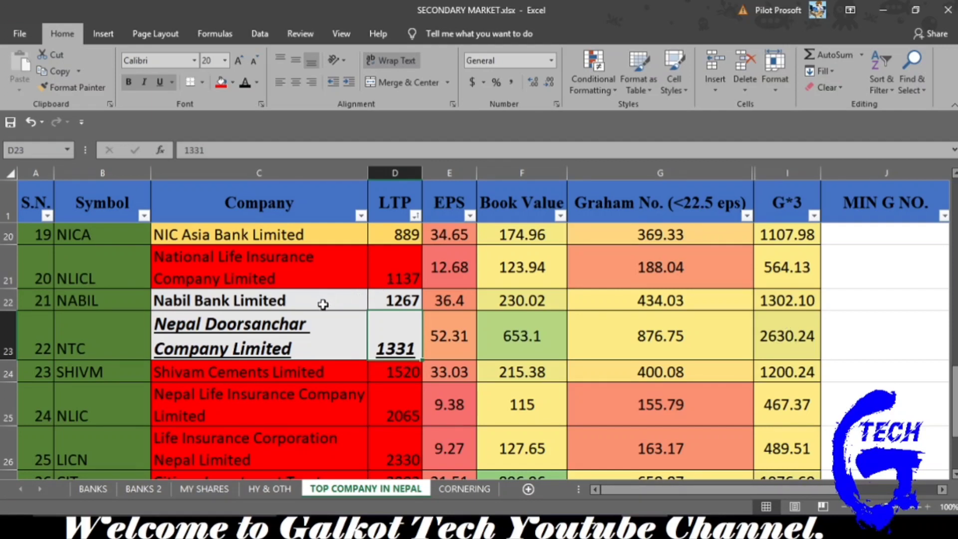
Compare the Nabil Bank Limited LTP with its G*3 value.
left_click(400, 302)
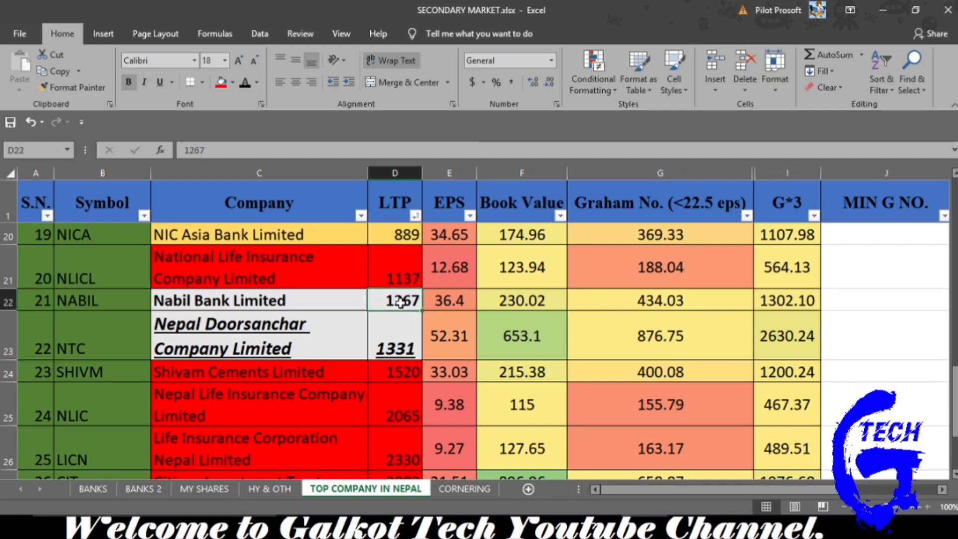
left_click(787, 305)
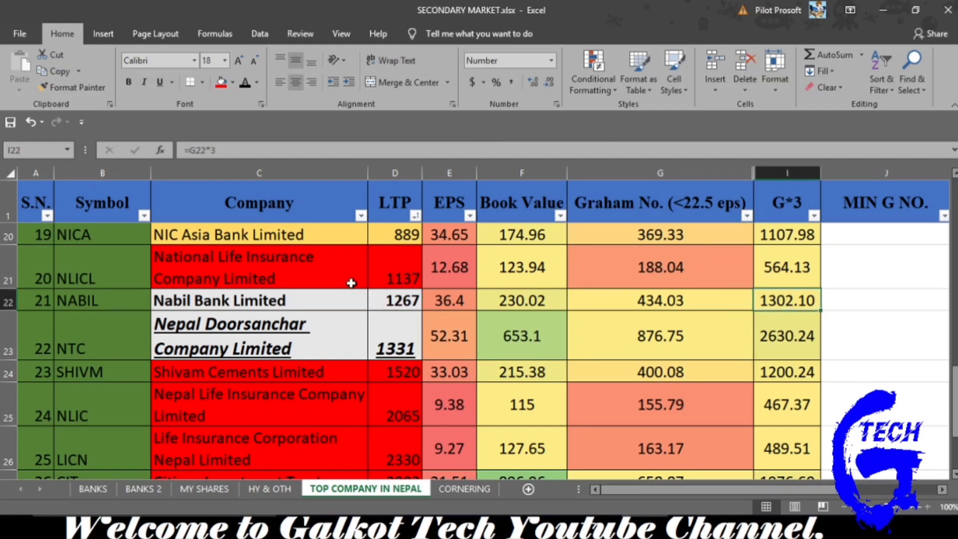
left_click(395, 306)
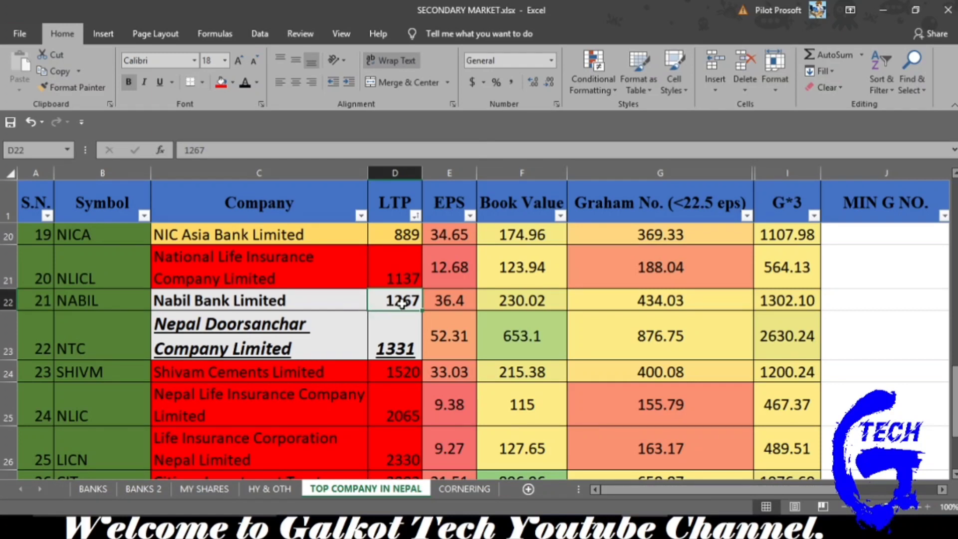
left_click(344, 295)
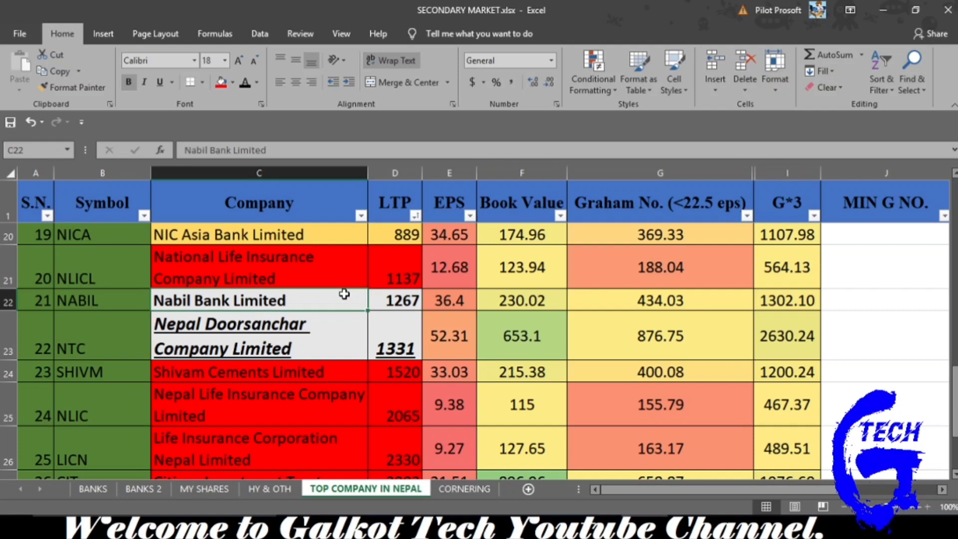
Compare the LTPs of Nabil Bank Limited and Nepal Doorsanchar Company Limited, concentrating on the Nepal Doorsanchar entry.
left_click(412, 303)
left_click(392, 331)
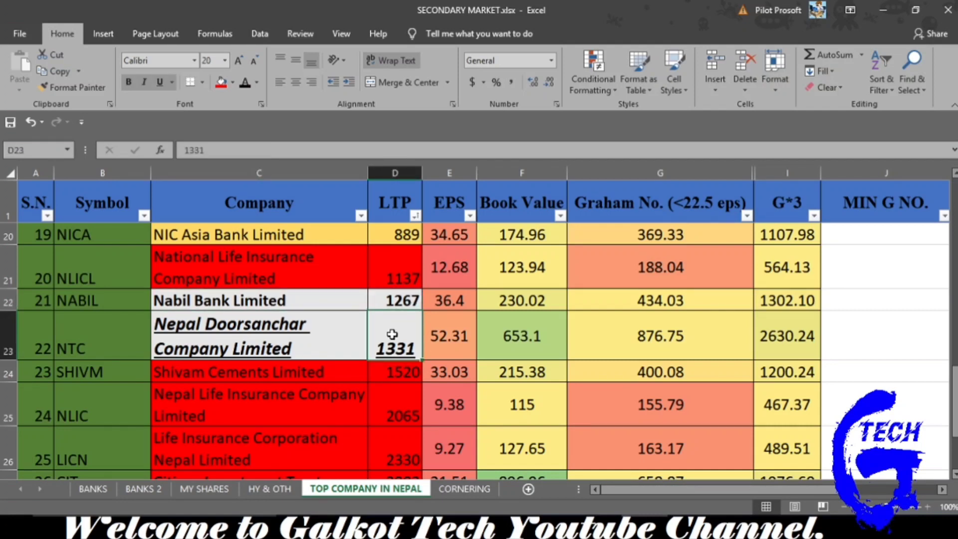
left_click(352, 304)
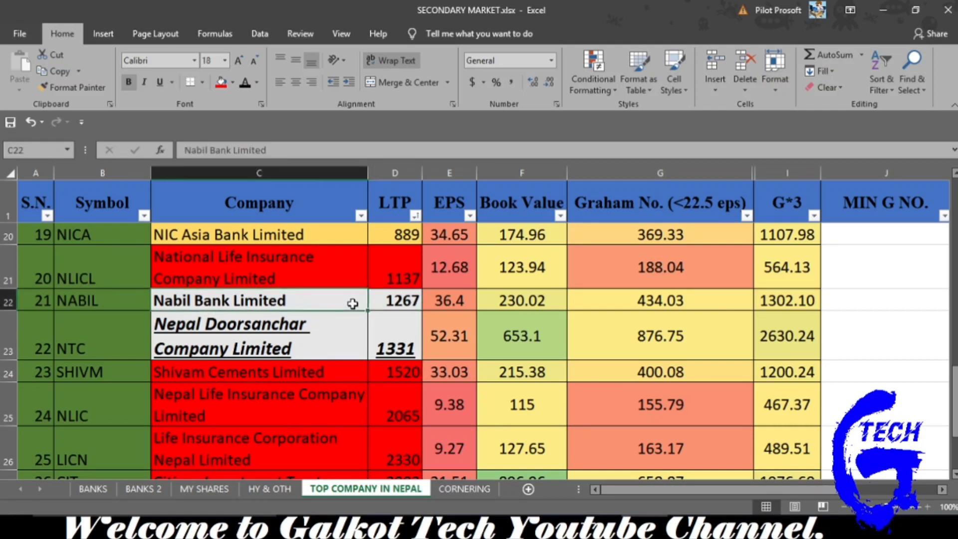
left_click(397, 335)
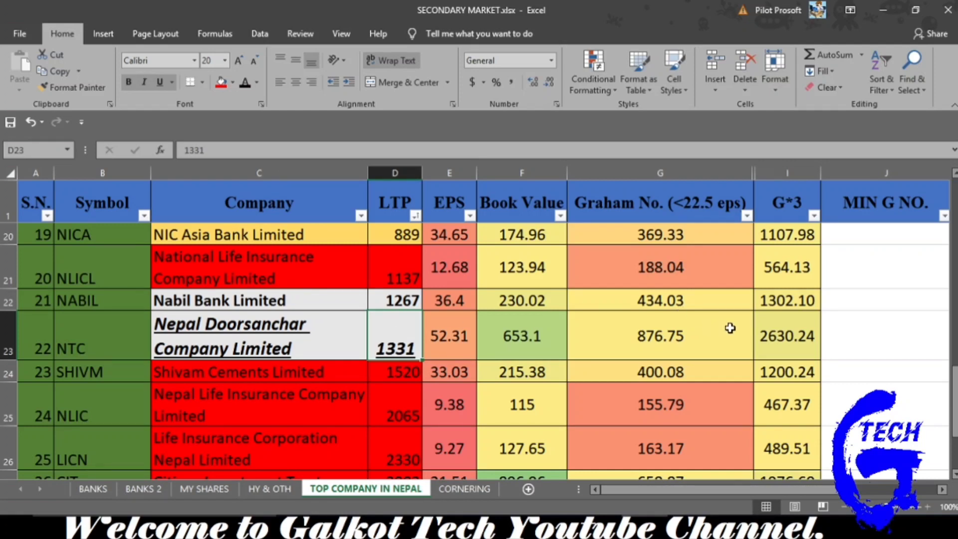
left_click(344, 331)
left_click(388, 335)
left_click(322, 334)
left_click(389, 336)
Examine the red companies at the end of the list, down to the highlighted RBCL symbol.
scroll(388, 336, "down", 2)
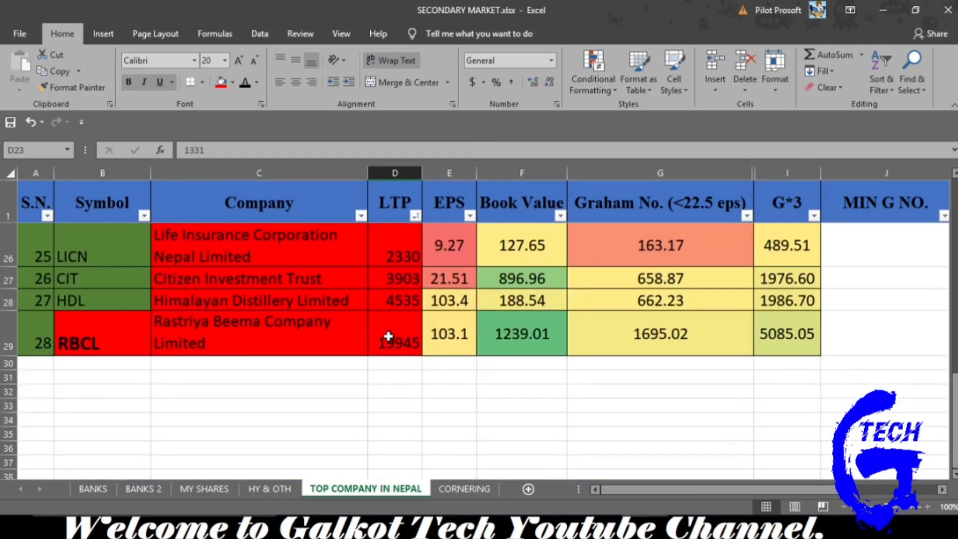
scroll(389, 336, "up", 1)
scroll(389, 336, "down", 1)
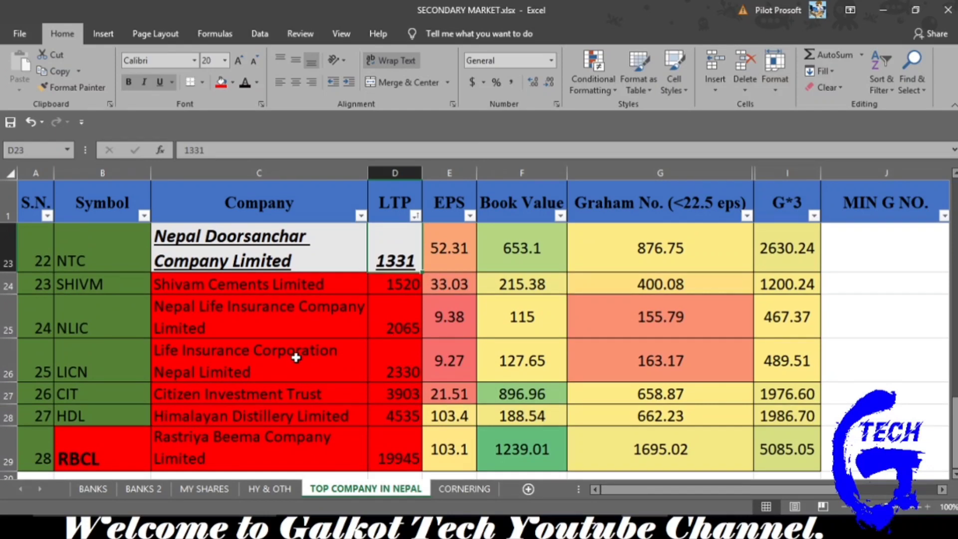
scroll(184, 391, "down", 1)
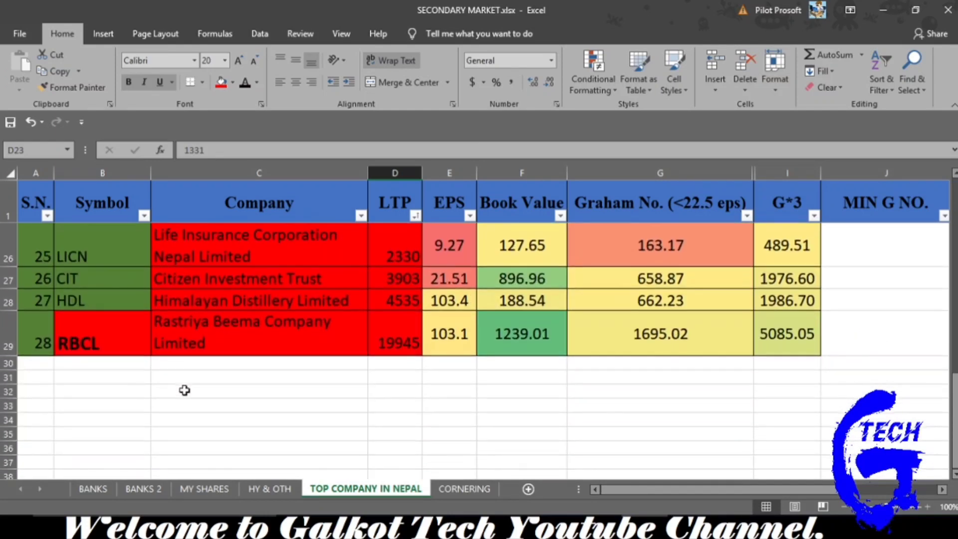
left_click(82, 325)
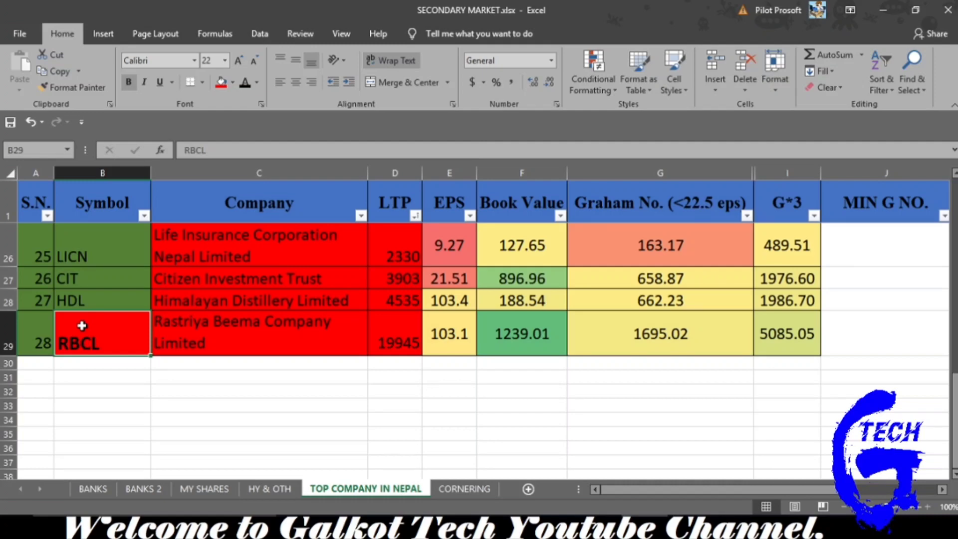
Inspect the highlighted NIFRA symbol and check its row against the rest of the company list.
scroll(82, 326, "up", 5)
left_click(124, 376)
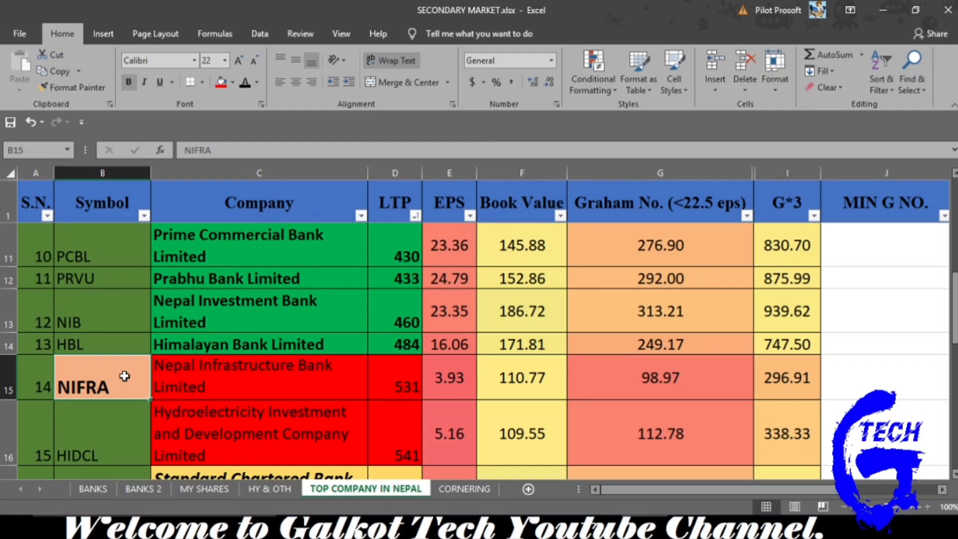
scroll(124, 377, "up", 3)
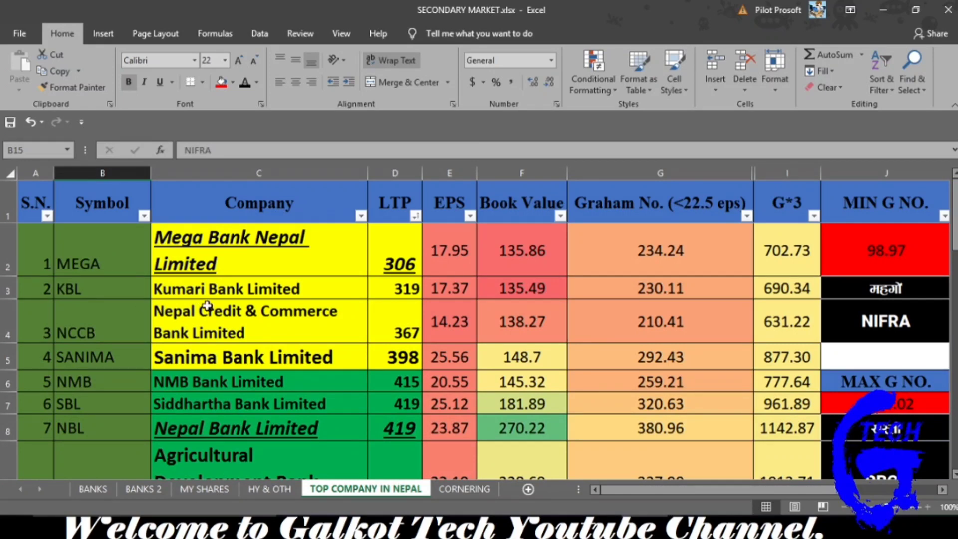
scroll(218, 327, "down", 2)
scroll(218, 321, "down", 3)
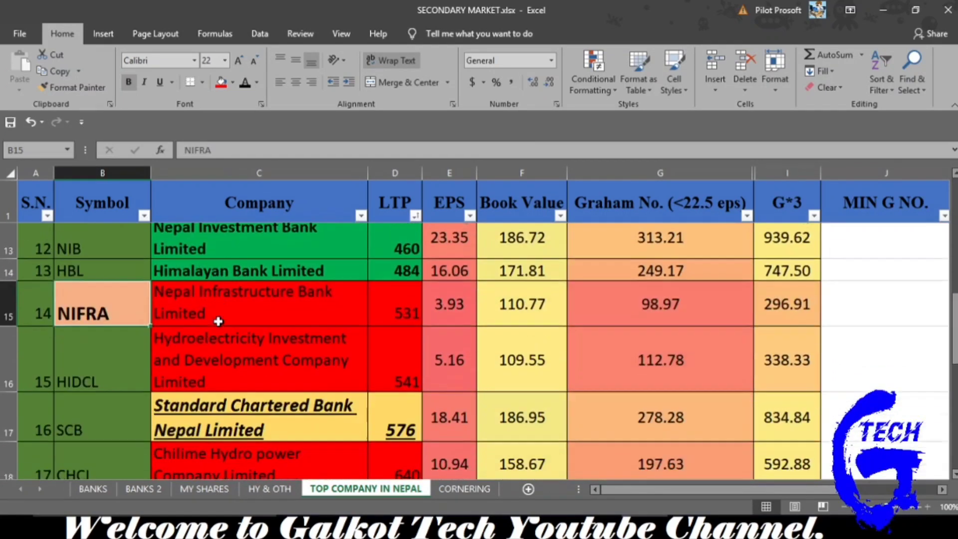
scroll(408, 334, "up", 1)
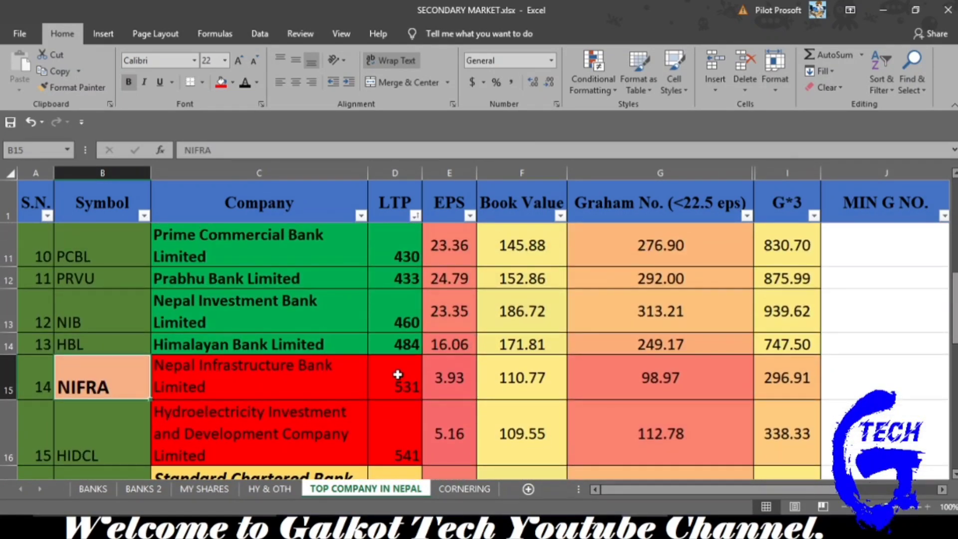
Sort the companies by Market Capitalization from largest to smallest and reduce the sheet zoom to 85%.
scroll(395, 377, "up", 3)
scroll(395, 377, "right", 3)
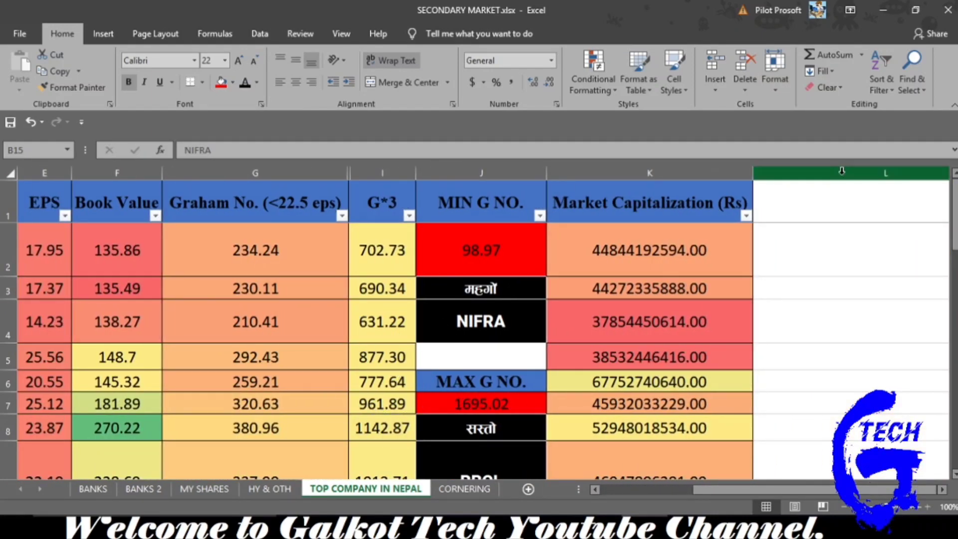
left_click(747, 216)
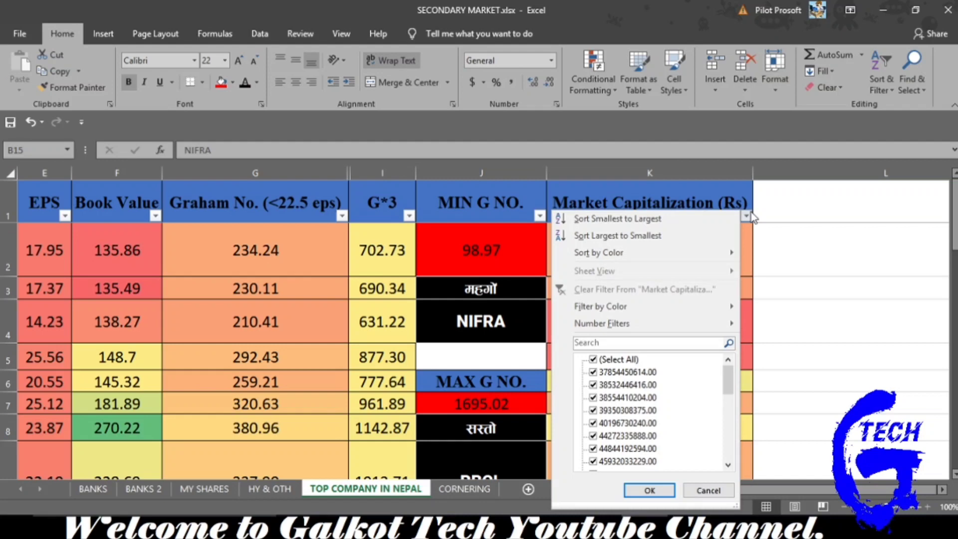
left_click(676, 237)
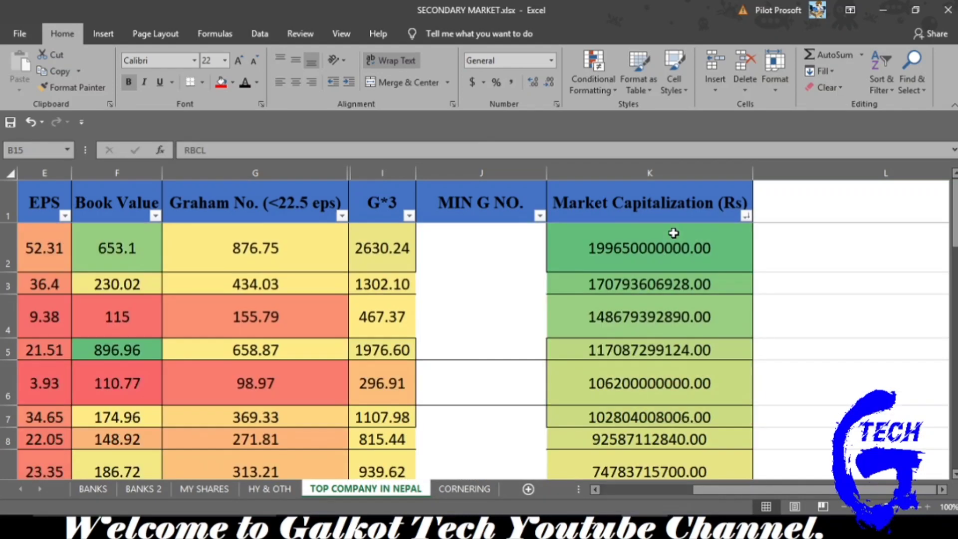
scroll(673, 232, "left", 3)
scroll(674, 232, "down", 1)
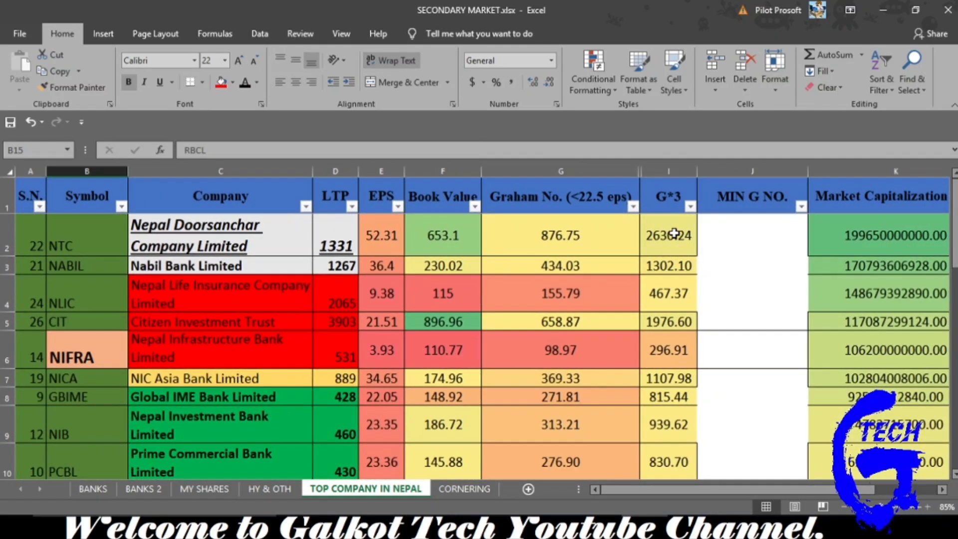
scroll(674, 232, "right", 3)
scroll(673, 233, "left", 3)
scroll(674, 233, "right", 2)
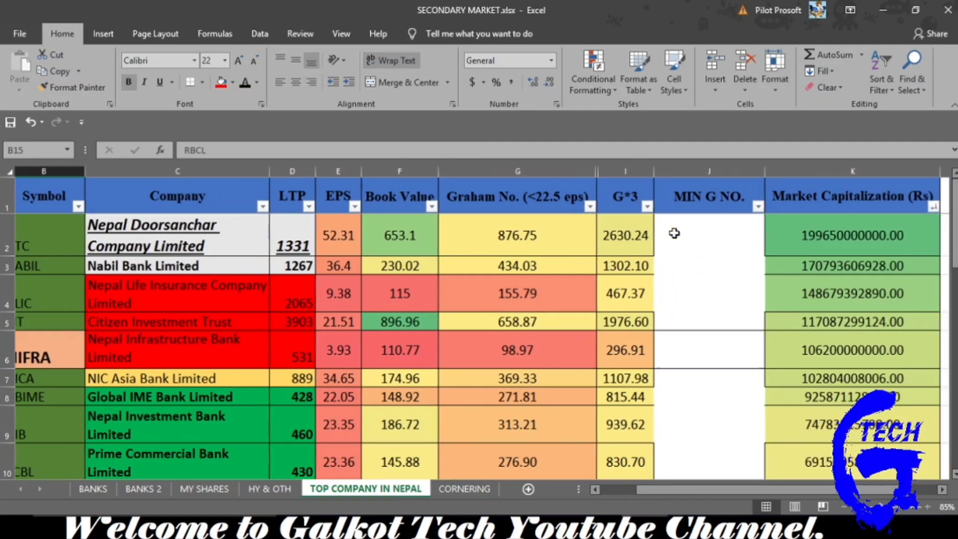
scroll(674, 232, "left", 2)
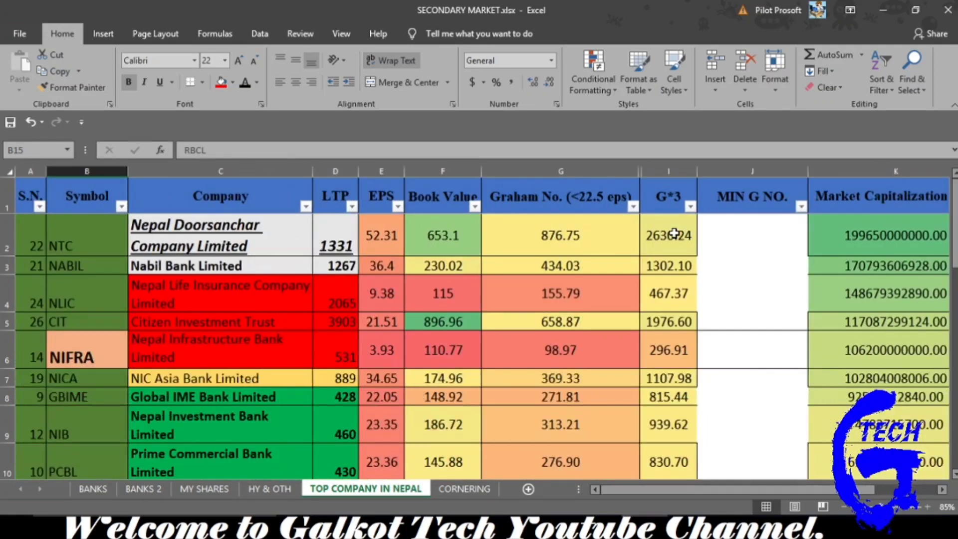
Review Nepal Doorsanchar, Nabil Bank and NIC Asia Bank in the market capitalization ranking, along with the three red companies between them.
left_click(252, 235)
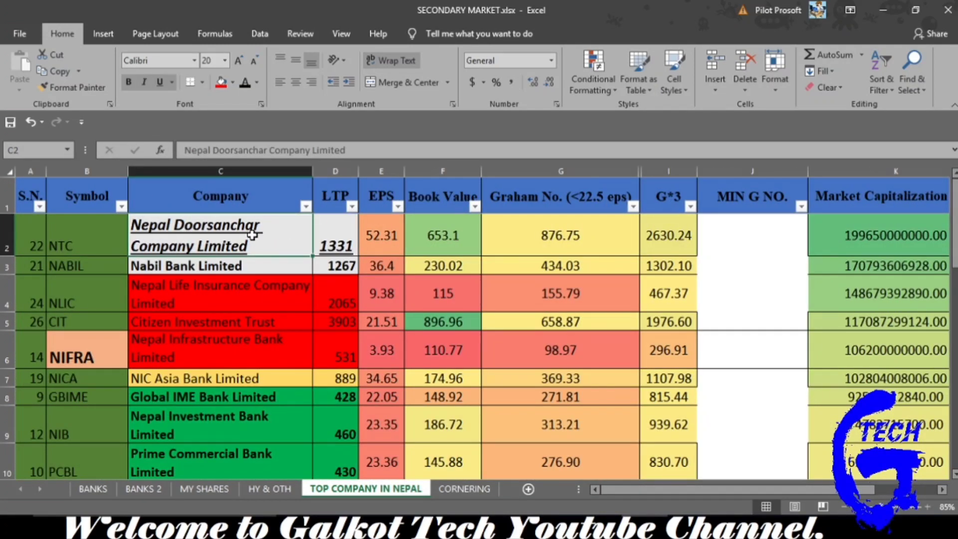
left_click(249, 262)
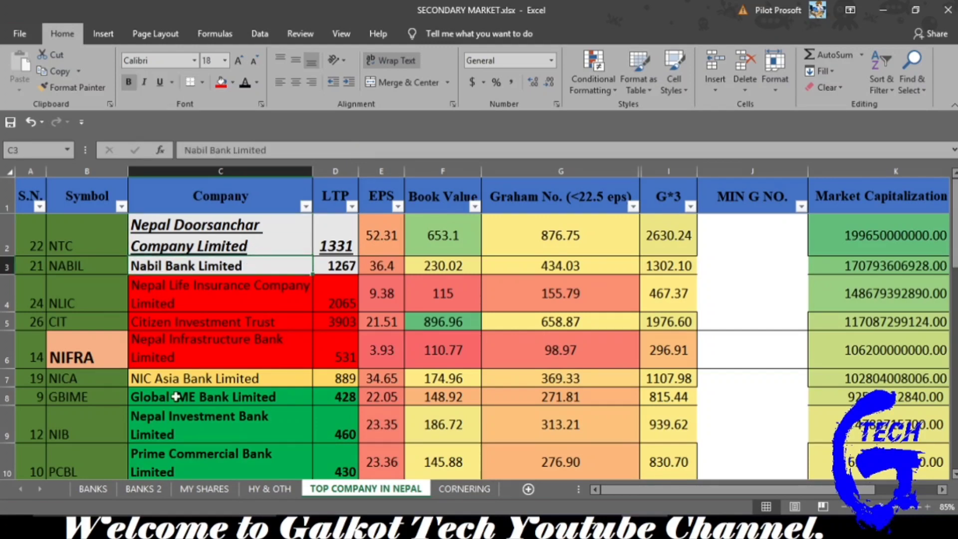
left_click(231, 379)
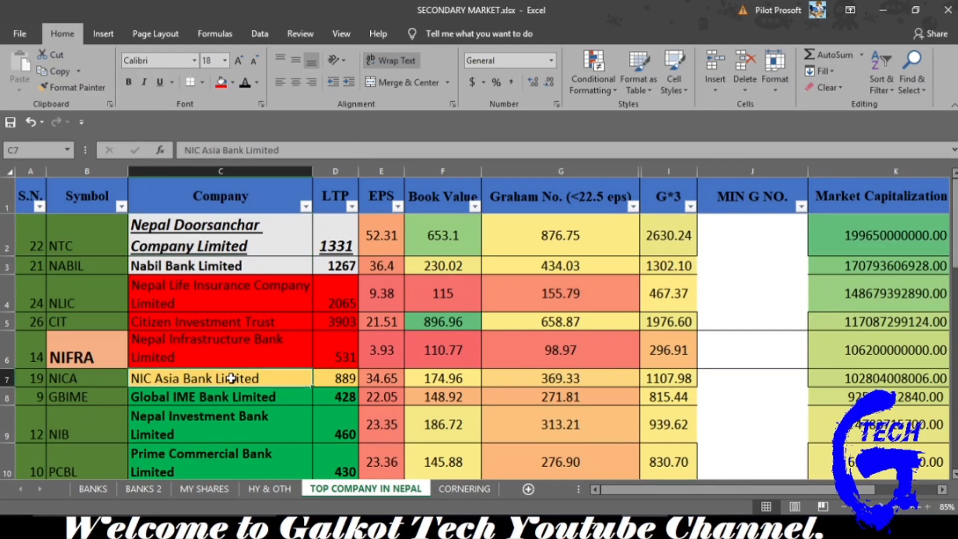
left_click(241, 239)
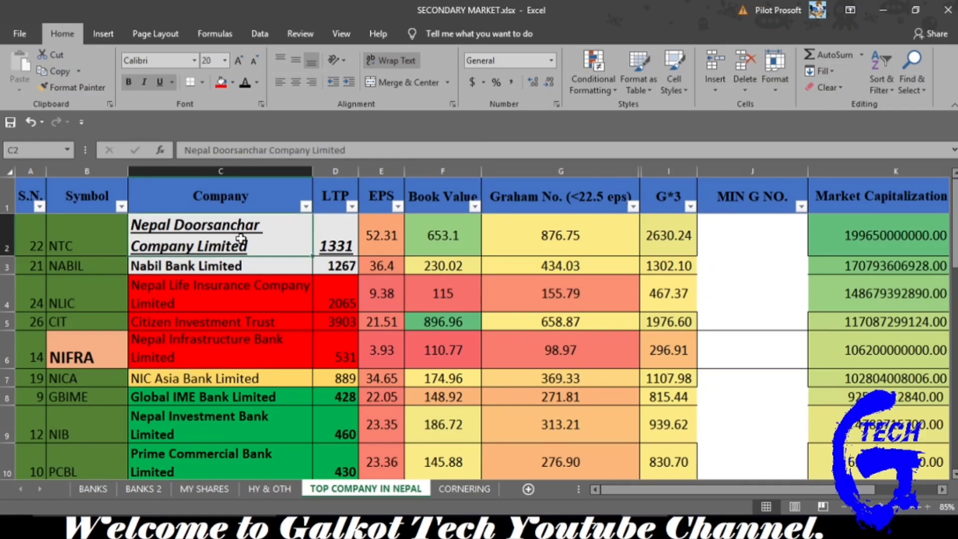
left_click(248, 266)
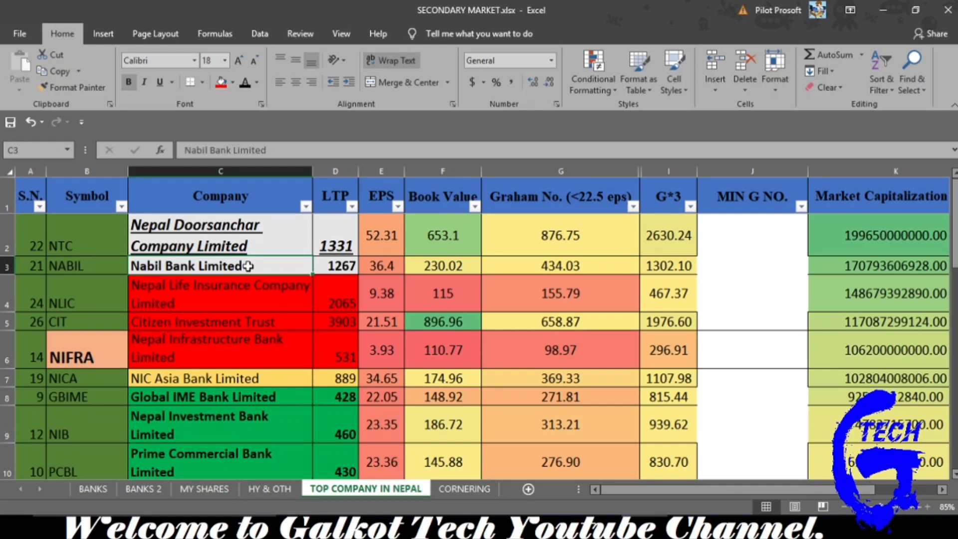
left_click(223, 378)
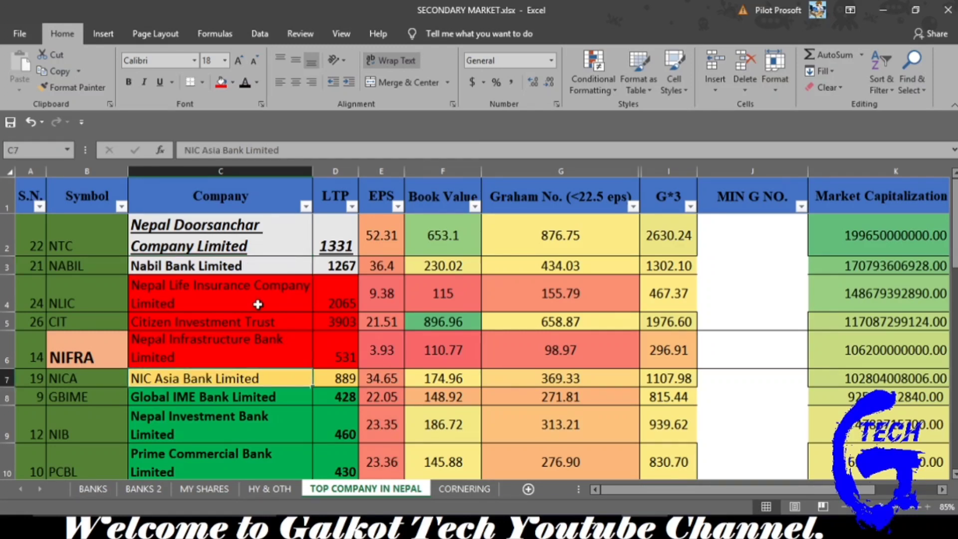
left_click_drag(258, 303, 266, 352)
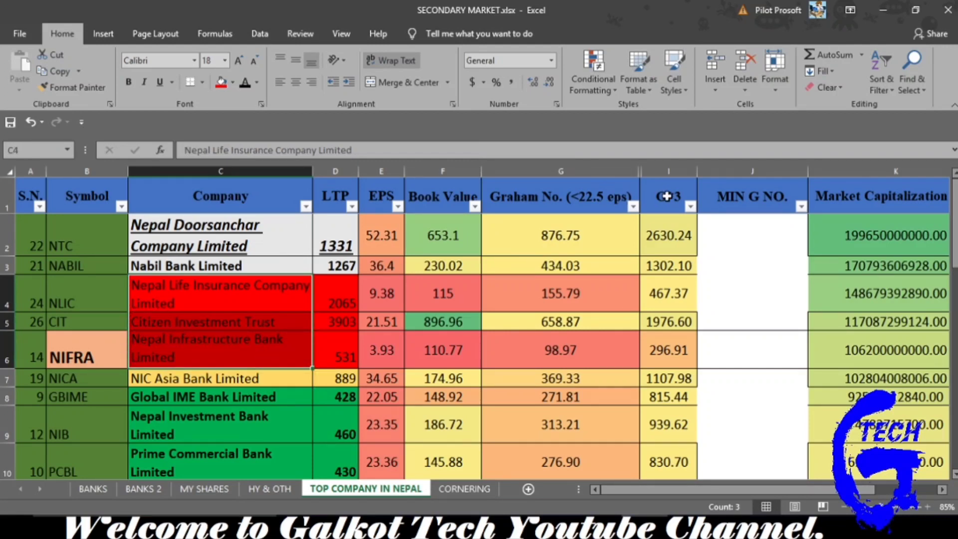
Sort the companies by Graham number from largest to smallest and inspect the Rastriya Beema and Nepal Doorsanchar entries.
left_click(633, 215)
left_click(577, 229)
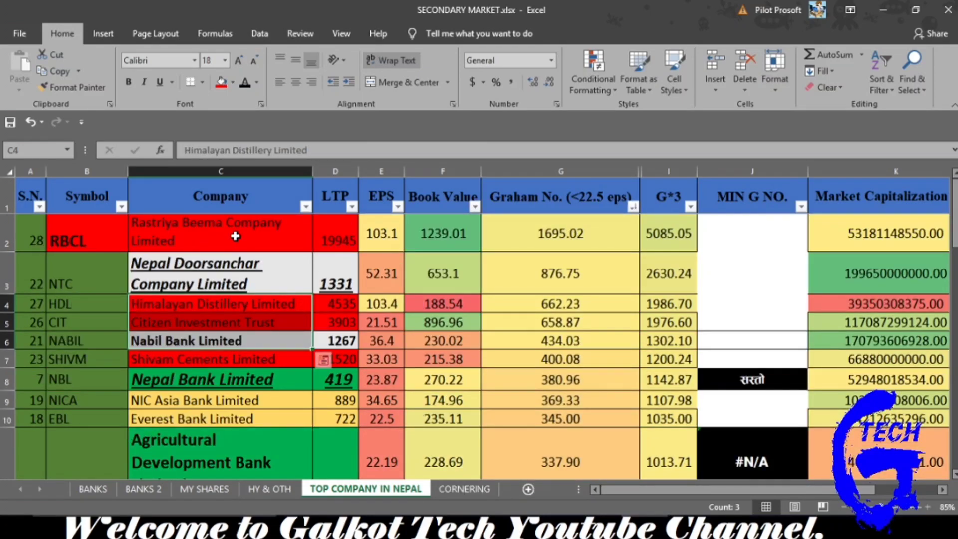
left_click(235, 236)
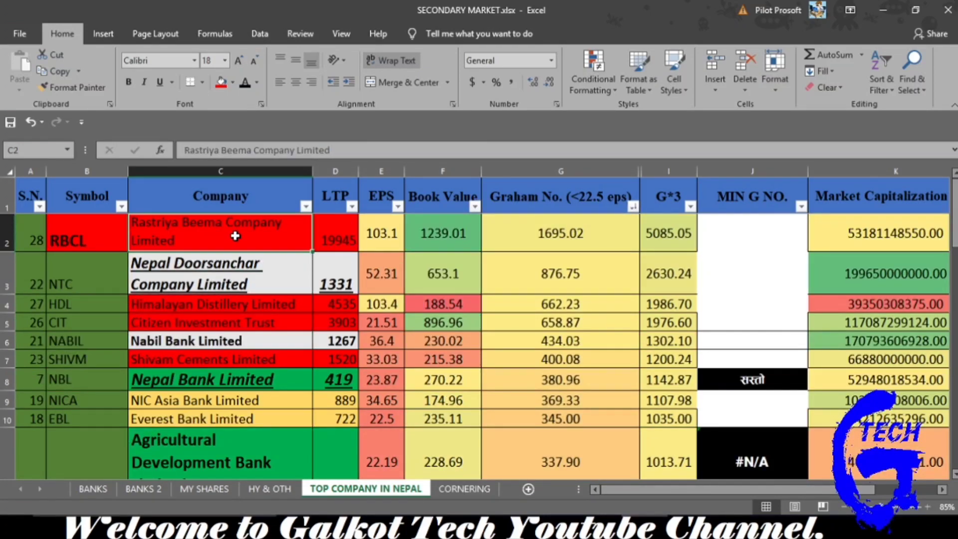
left_click(266, 280)
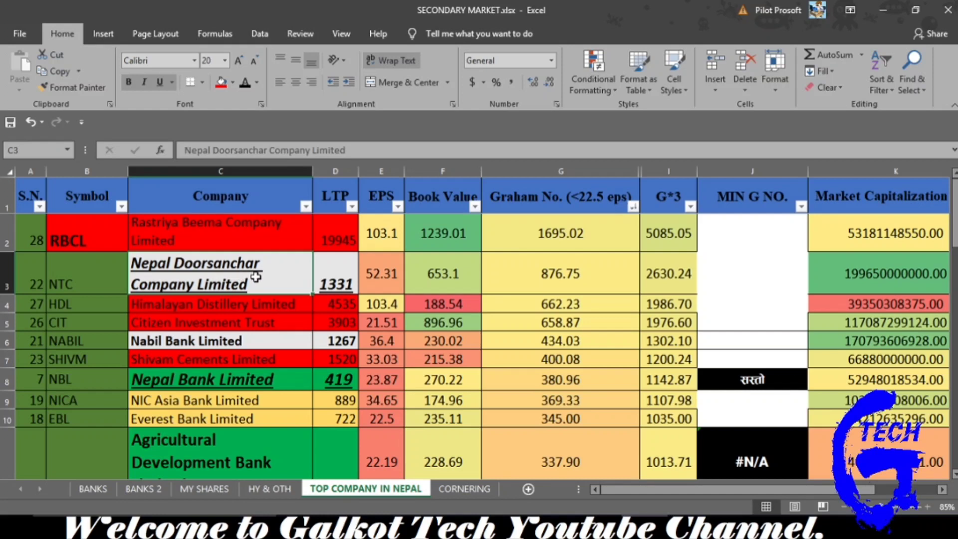
Review Nepal Doorsanchar, Nabil Bank and Nepal Bank in the Graham number ranking.
left_click(88, 277)
left_click(282, 267)
left_click(75, 265)
left_click(217, 266)
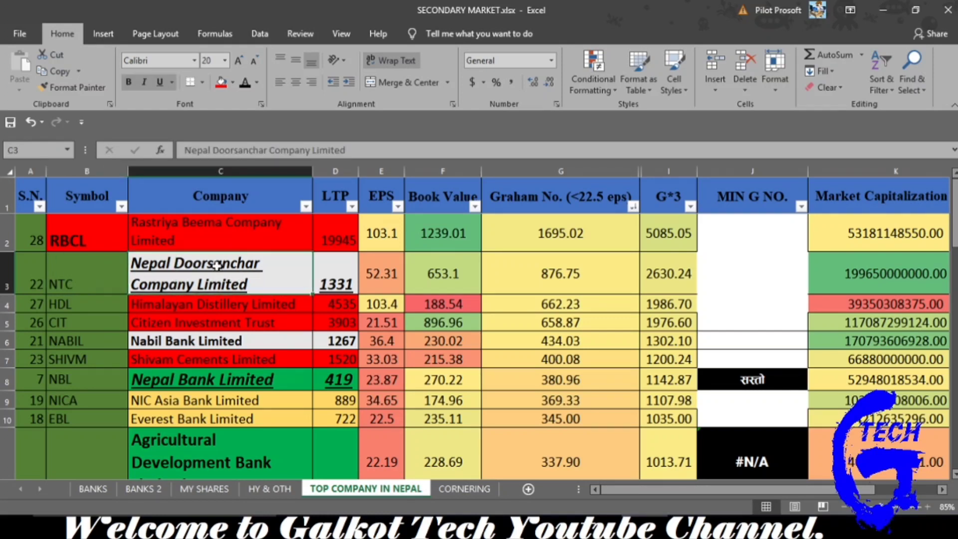
left_click(103, 281)
left_click(218, 279)
left_click(198, 340)
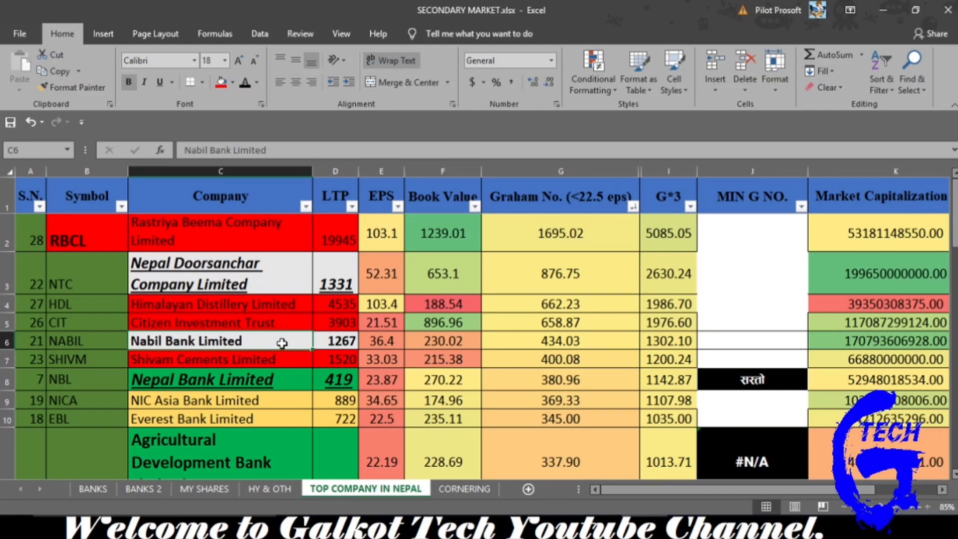
left_click(254, 378)
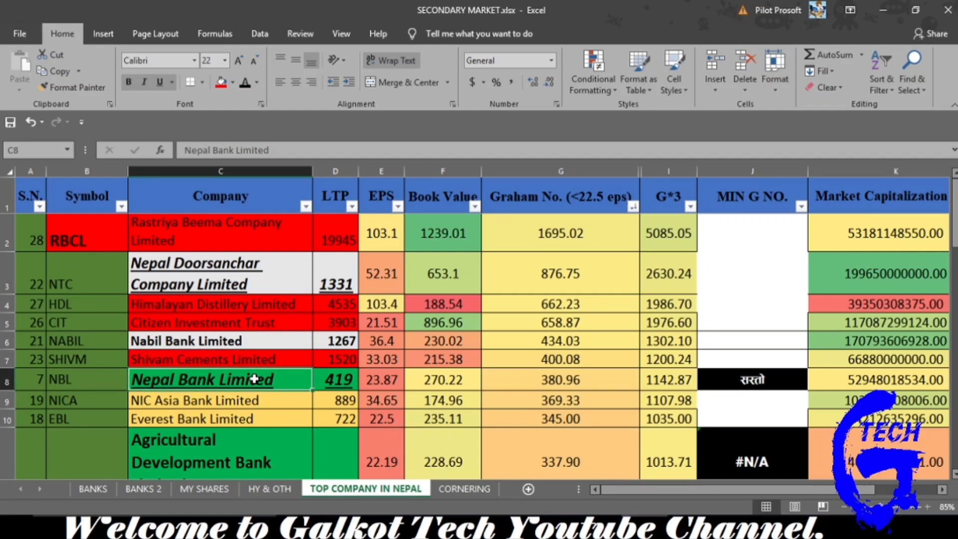
Compare Nepal Doorsanchar, Nabil Bank and Nepal Bank again by company name and LTP.
left_click(222, 283)
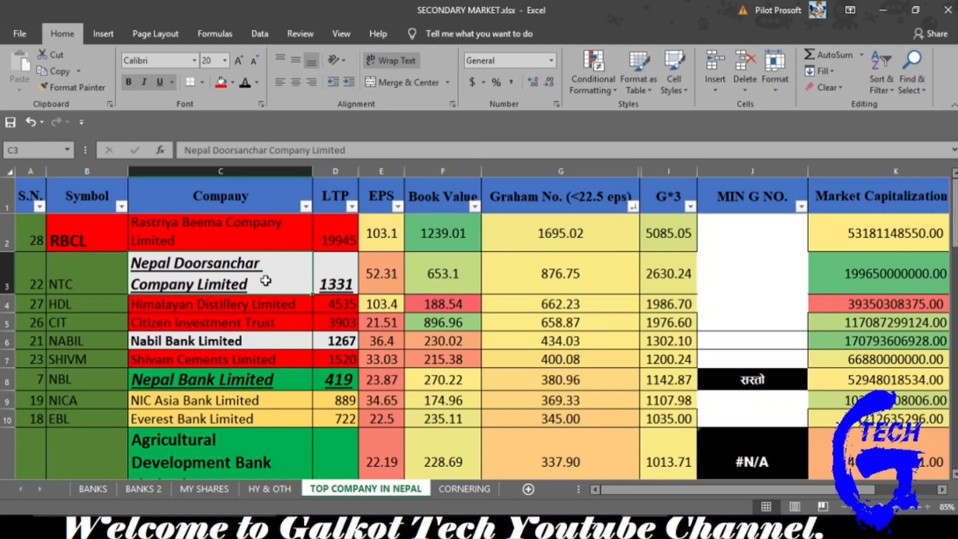
left_click(227, 344)
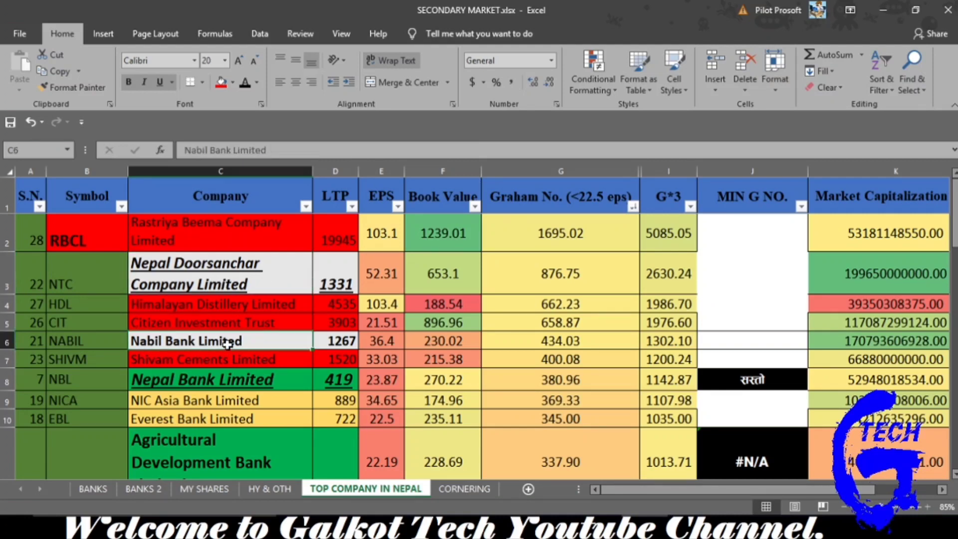
left_click(234, 380)
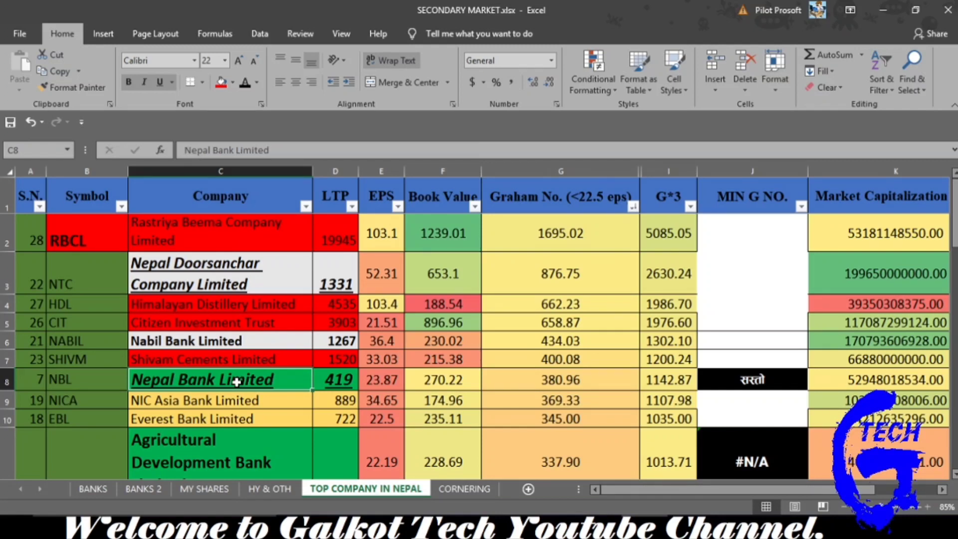
left_click(346, 383)
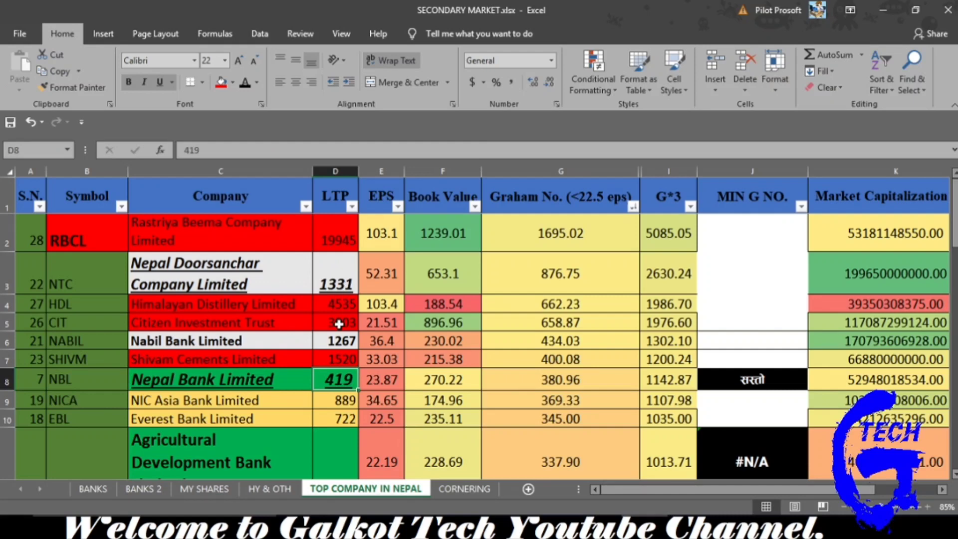
left_click(339, 341)
left_click(339, 289)
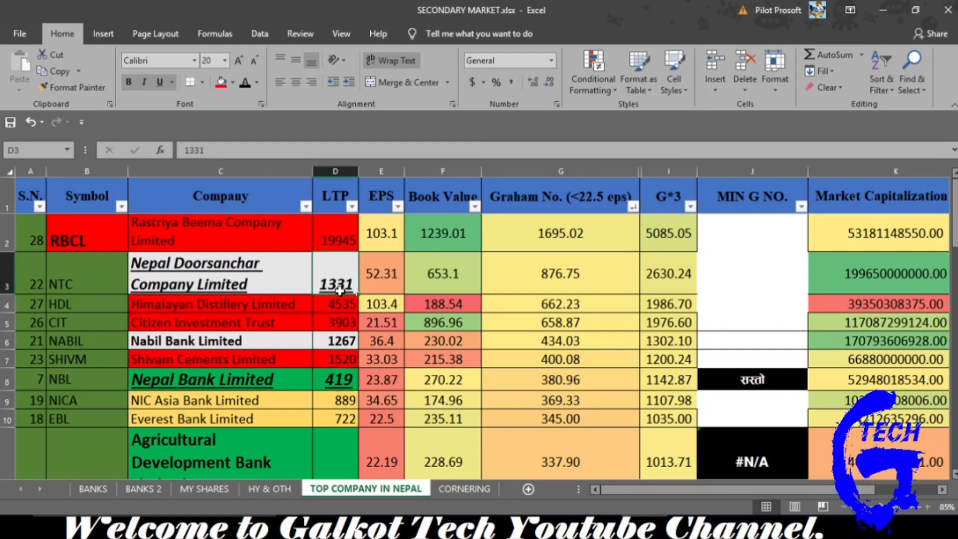
Inspect NIC Asia Bank, Everest Bank and Agricultural Development Bank further down the Graham number ranking.
scroll(299, 381, "down", 1)
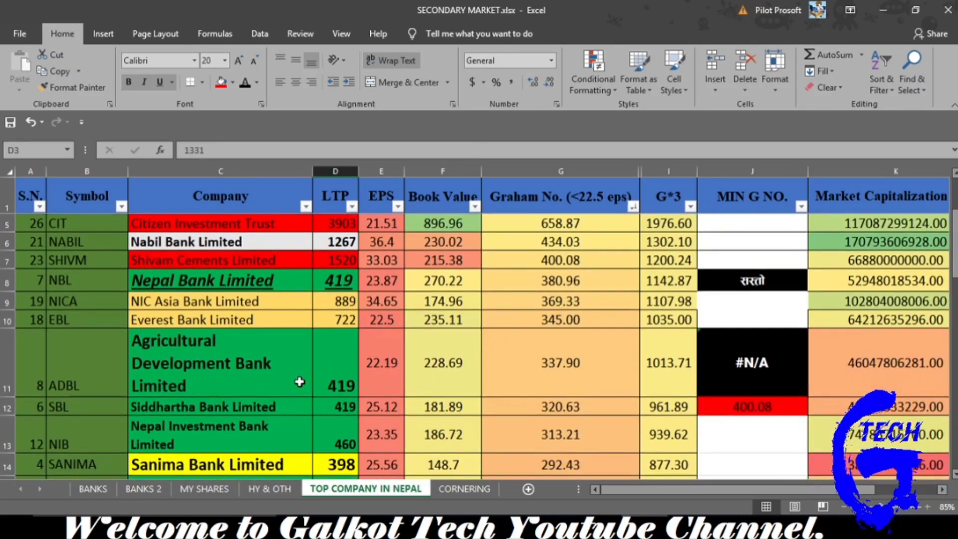
left_click(243, 301)
left_click(239, 320)
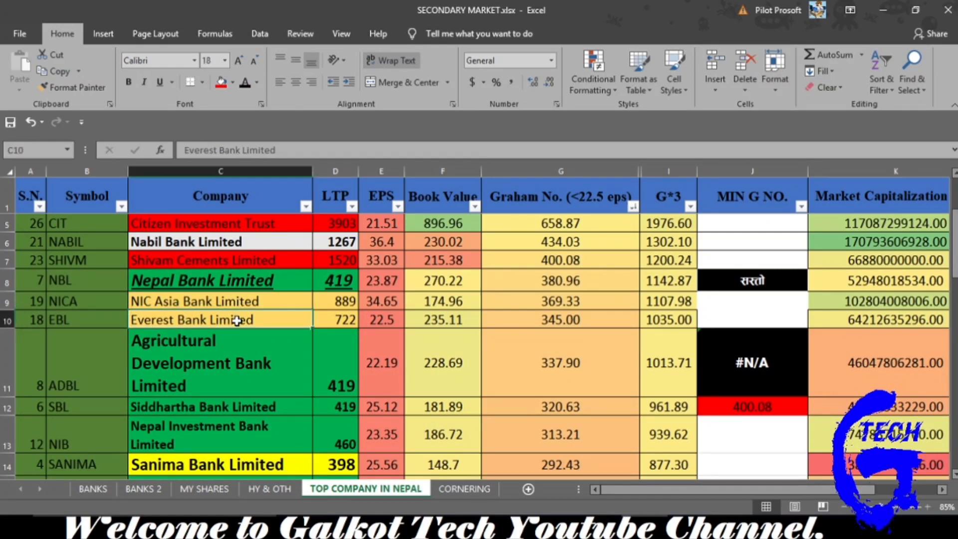
left_click(242, 359)
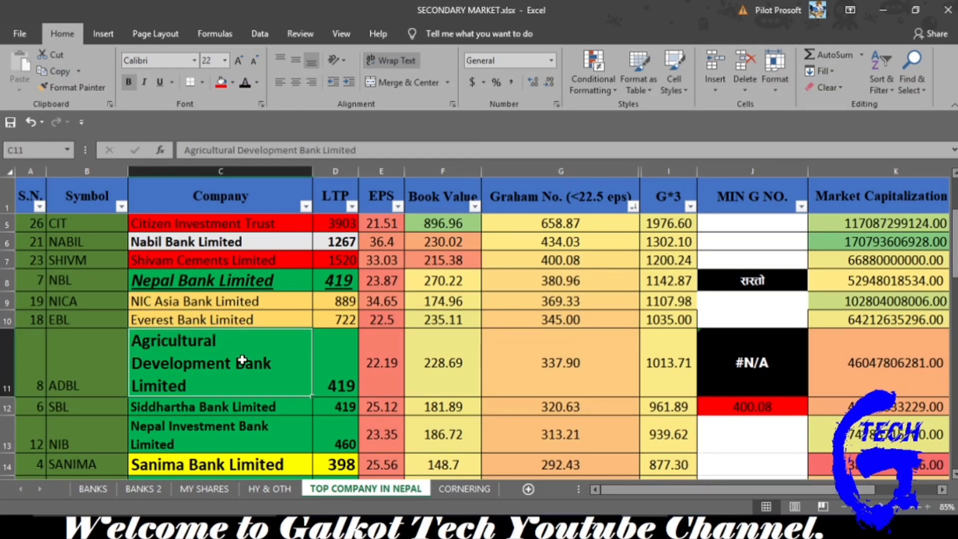
Undo the Graham number and Market Capitalization sorts to restore the company list's order by LTP from smallest to largest.
scroll(242, 360, "up", 1)
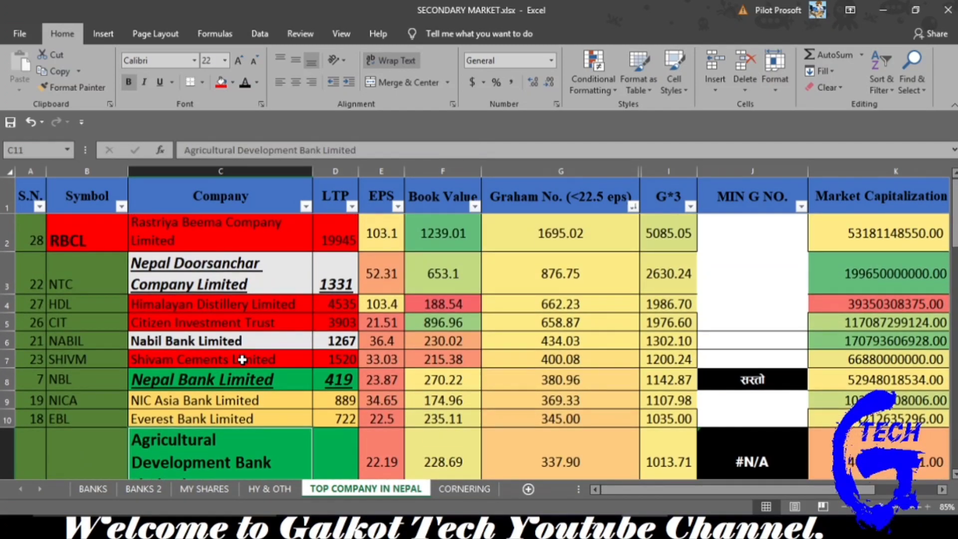
key("ctrl+z")
scroll(242, 359, "up", 1)
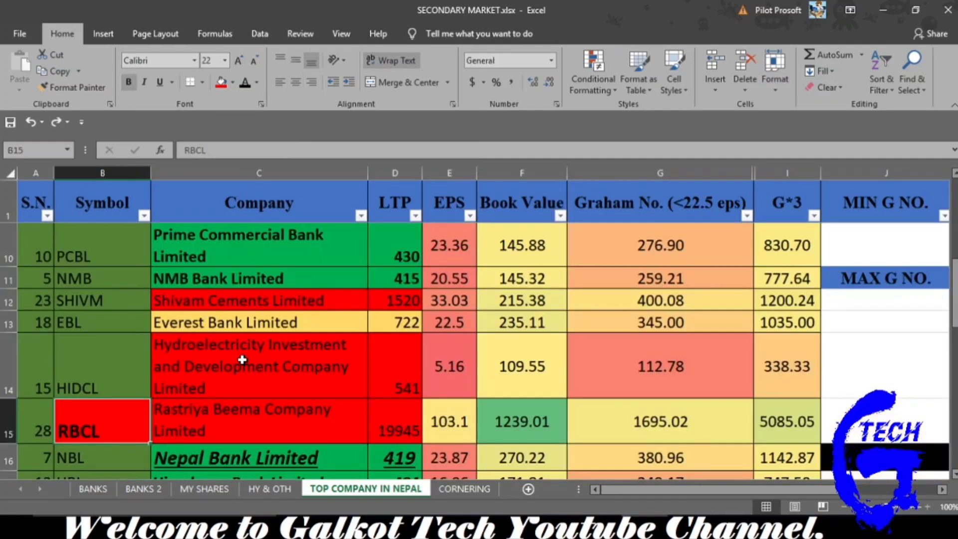
key("ctrl+y")
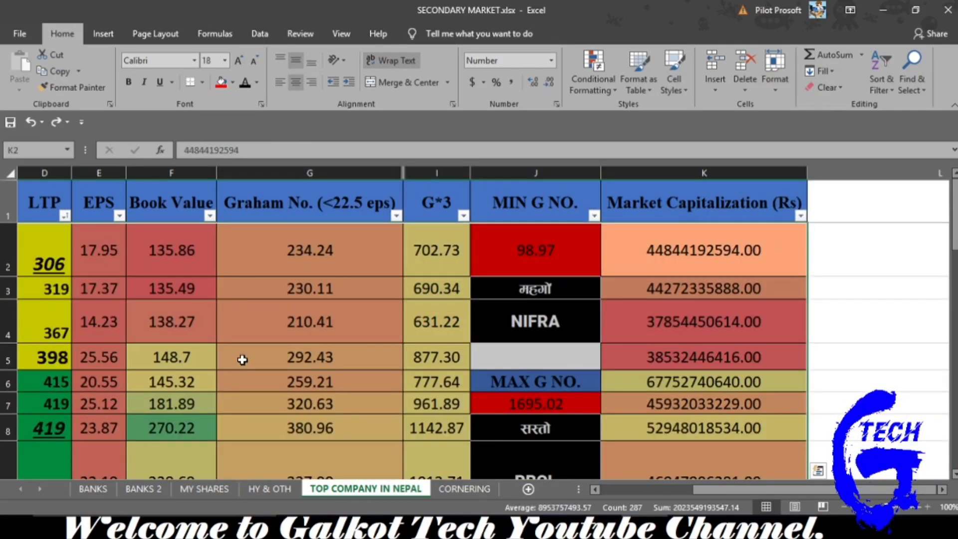
scroll(243, 359, "down", 1)
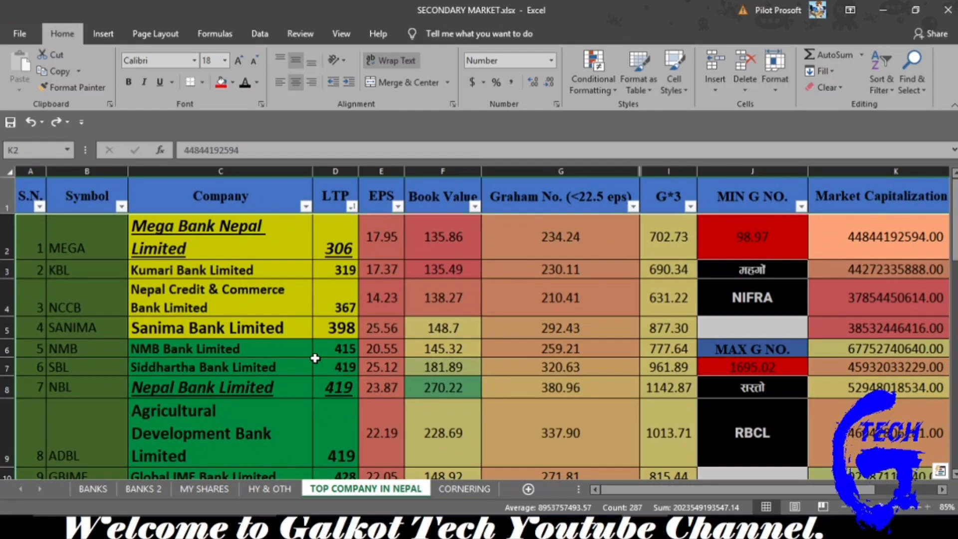
scroll(315, 358, "down", 7)
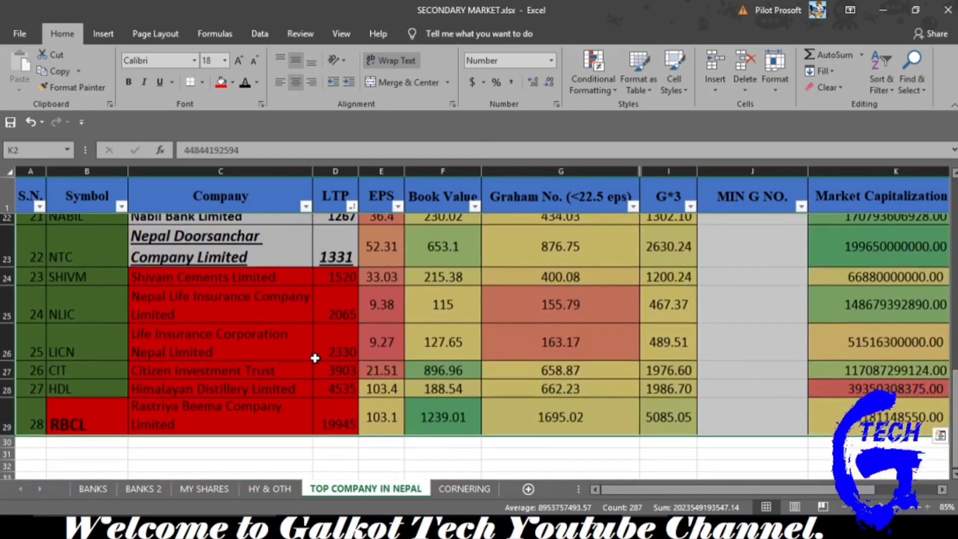
scroll(315, 358, "up", 1)
left_click(315, 358)
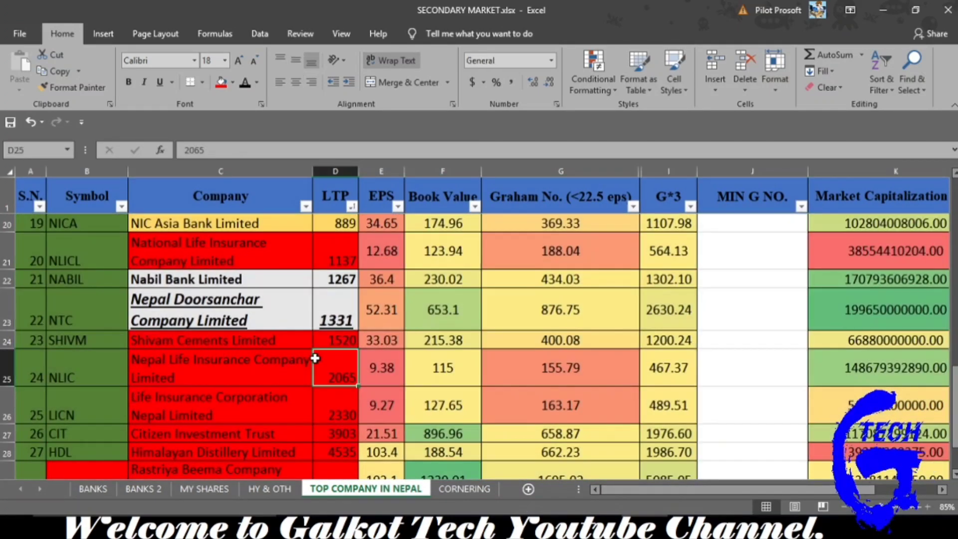
Select the four yellow companies with their LTP values and single out Mega Bank Nepal Limited as the pick.
scroll(315, 358, "up", 6)
left_click_drag(271, 244, 331, 325)
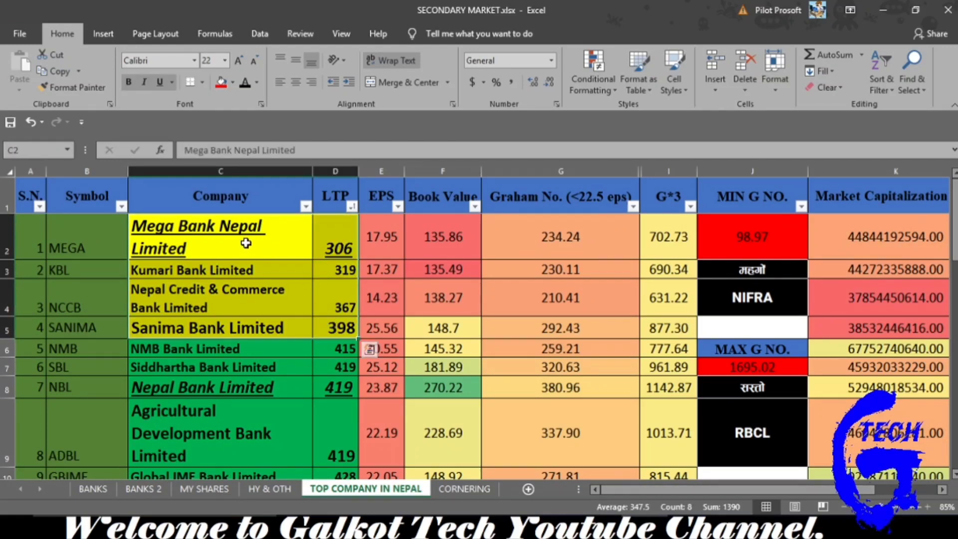
left_click_drag(246, 241, 343, 332)
left_click_drag(233, 238, 341, 239)
scroll(288, 349, "down", 2)
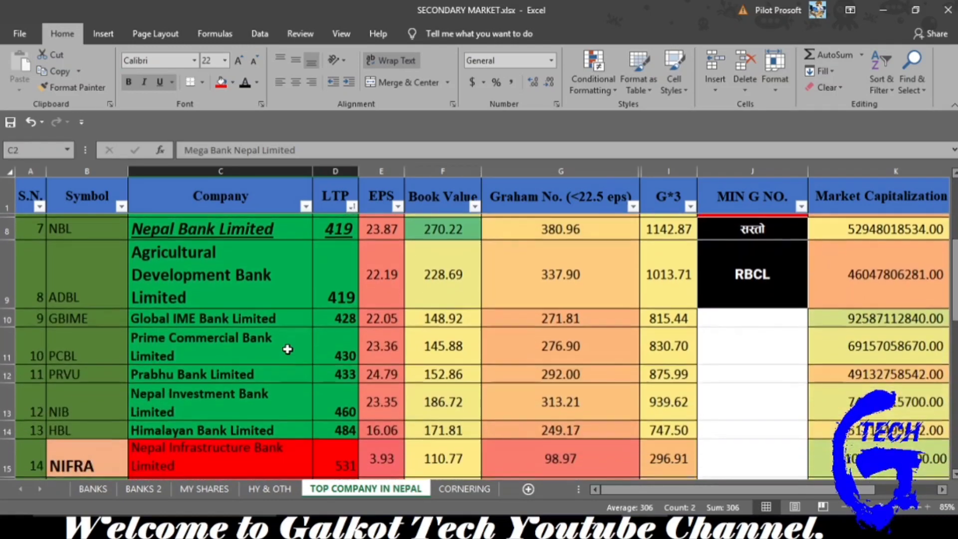
scroll(288, 350, "up", 2)
scroll(287, 349, "up", 2)
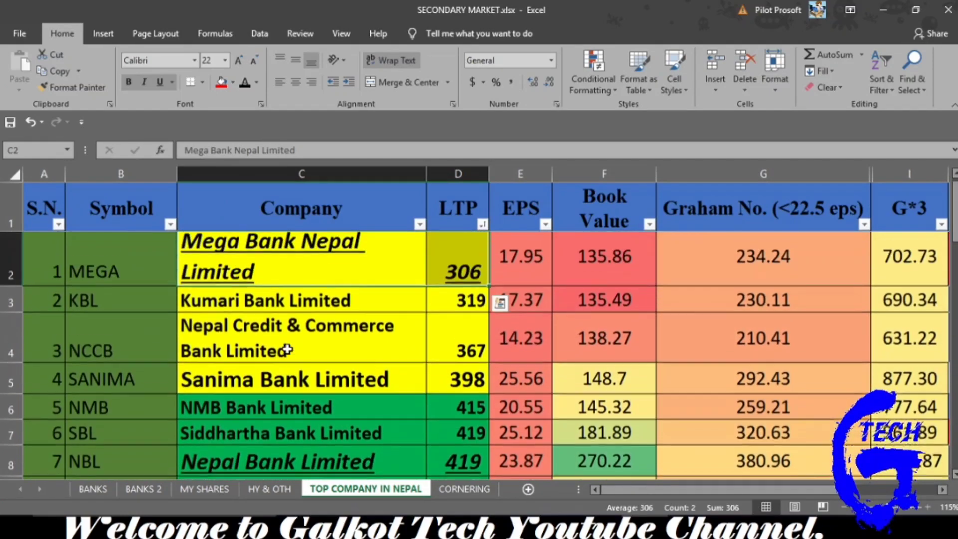
left_click(374, 253)
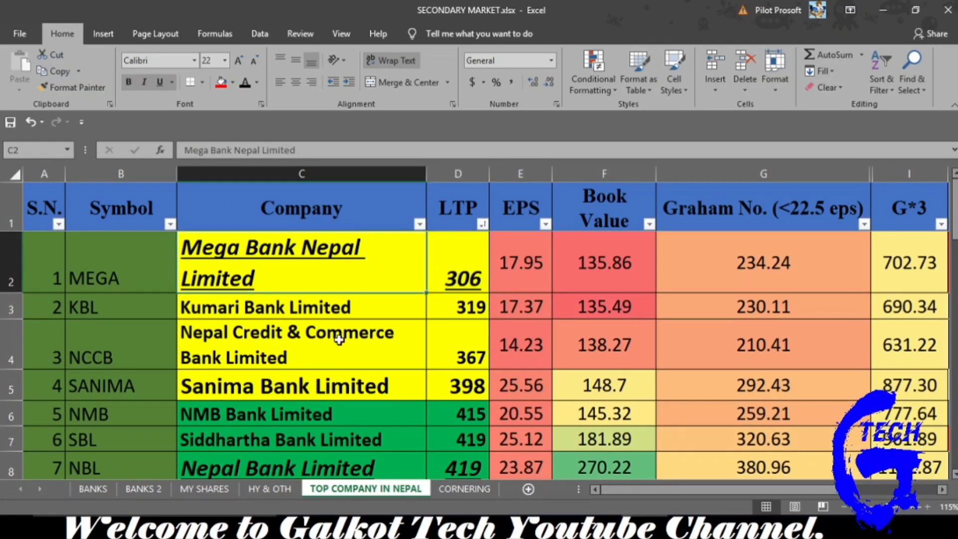
Go through the green group of companies and single out Nepal Bank Limited.
scroll(337, 338, "down", 1)
scroll(340, 340, "down", 1)
scroll(339, 340, "up", 2)
scroll(339, 339, "down", 1)
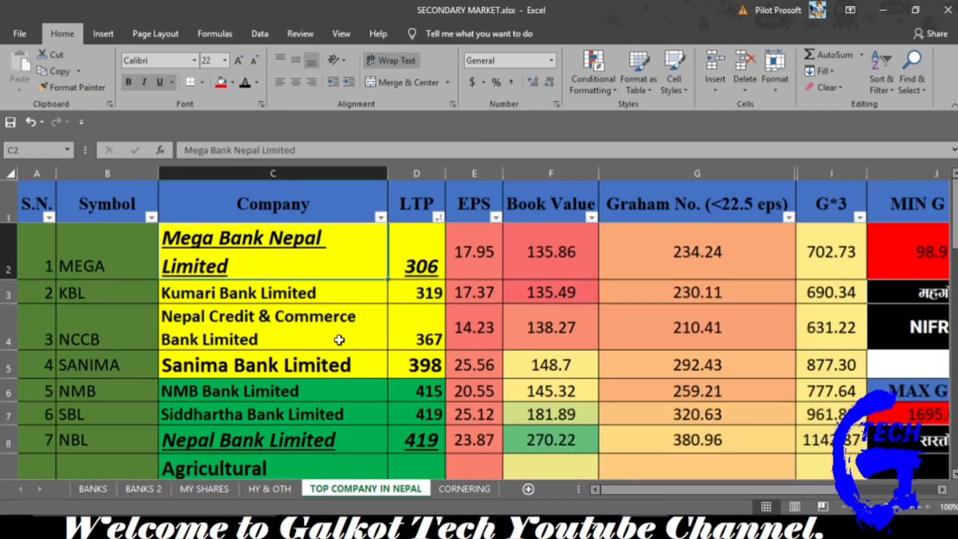
scroll(340, 339, "down", 2)
scroll(339, 340, "up", 1)
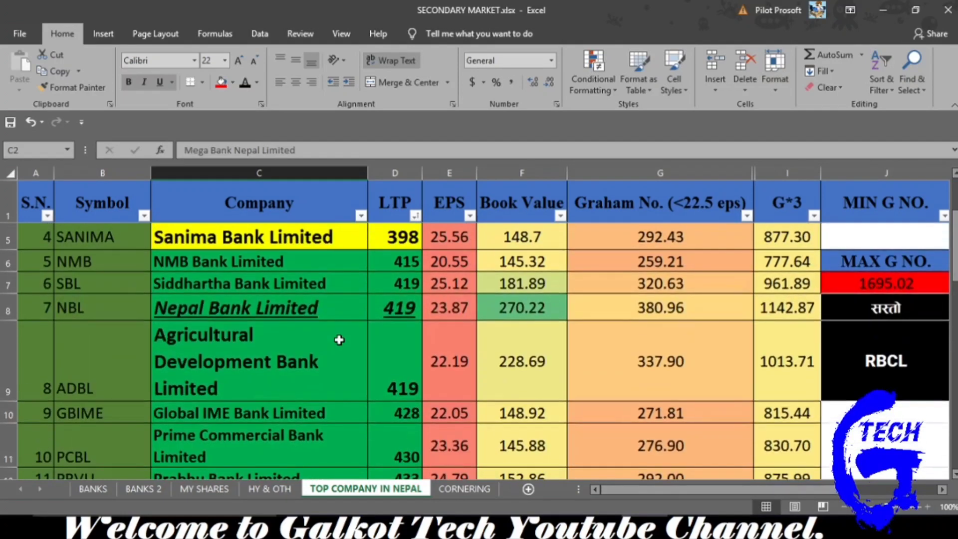
left_click(321, 313)
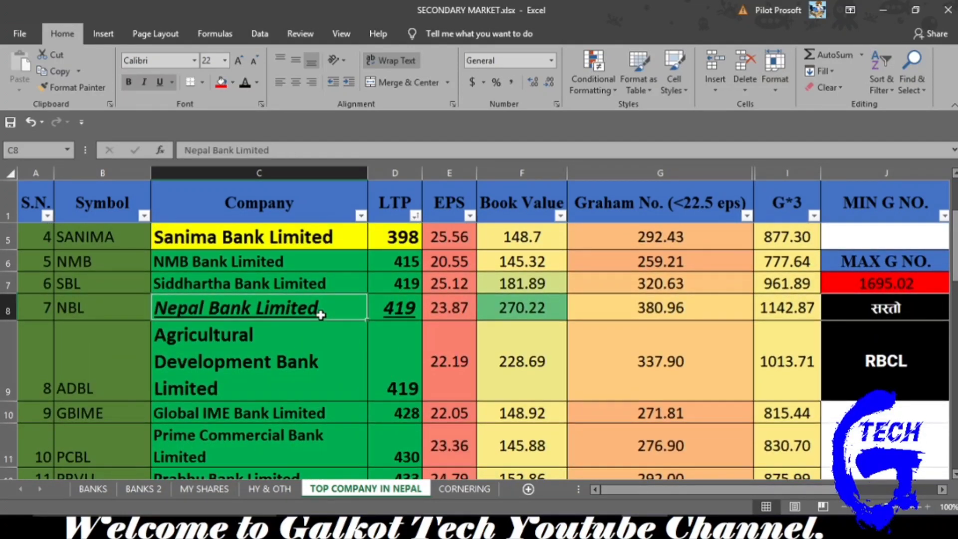
Single out Standard Chartered Bank Nepal in the orange group and Nepal Doorsanchar Company in the white group.
scroll(321, 315, "down", 4)
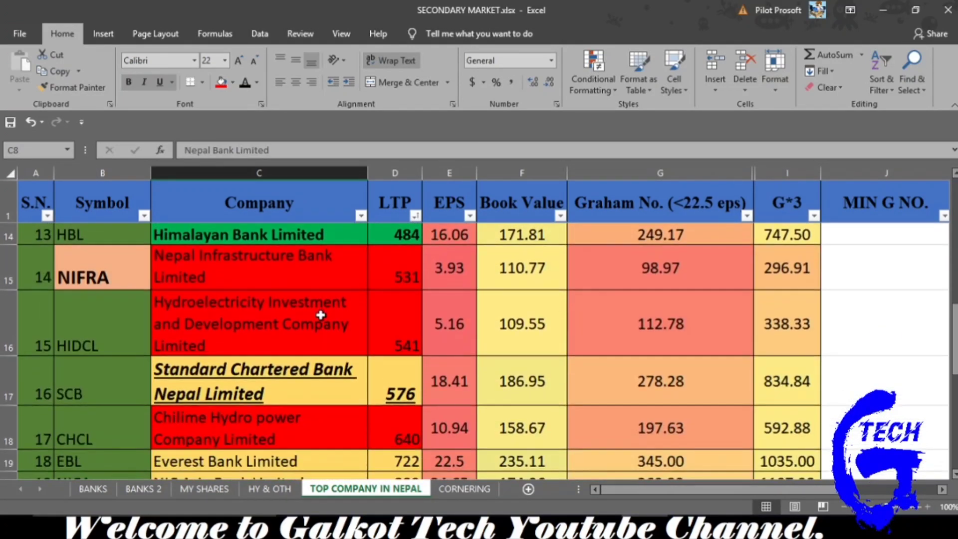
scroll(321, 316, "down", 1)
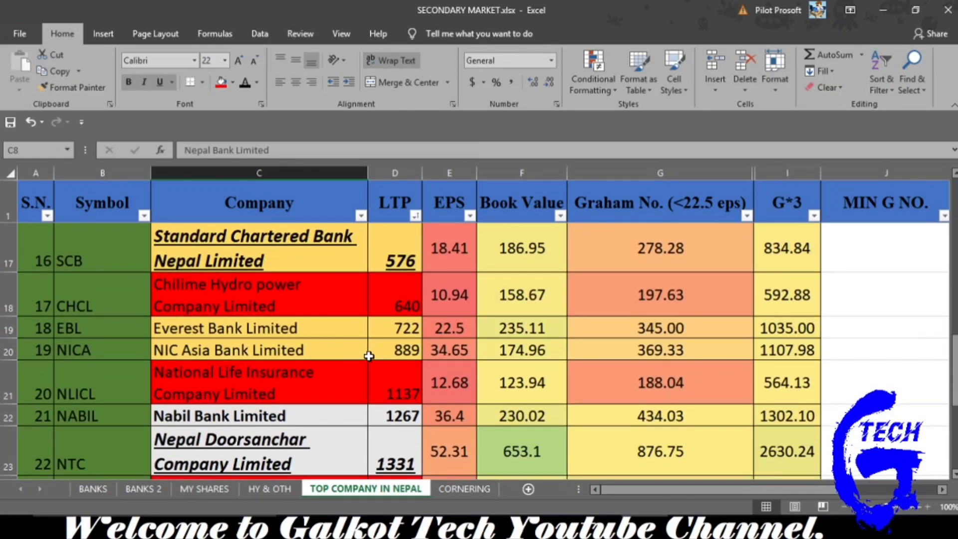
left_click(269, 259)
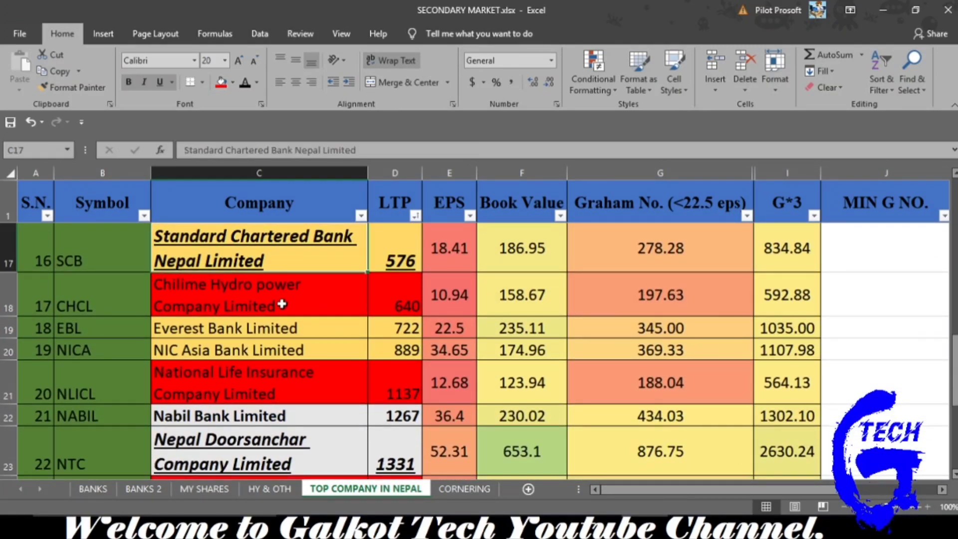
scroll(301, 370, "down", 1)
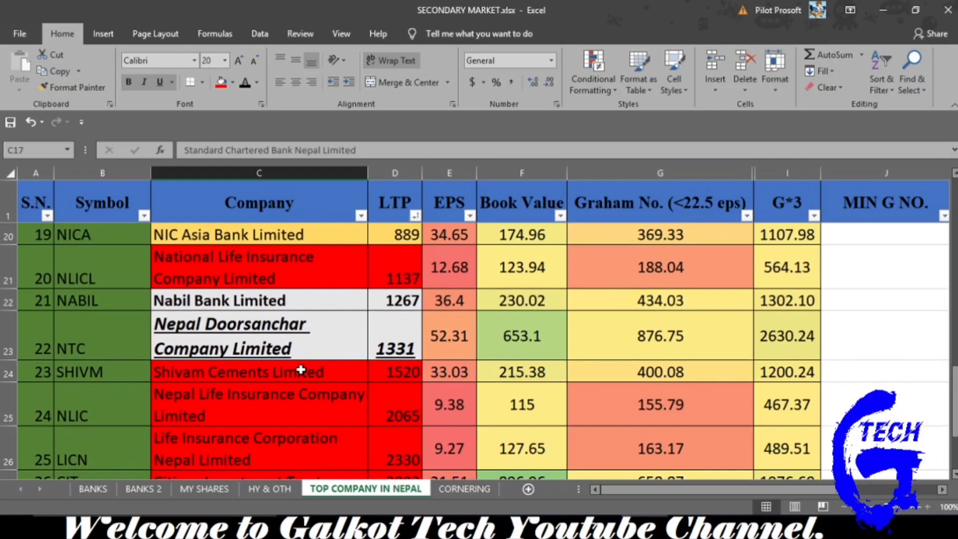
left_click(298, 344)
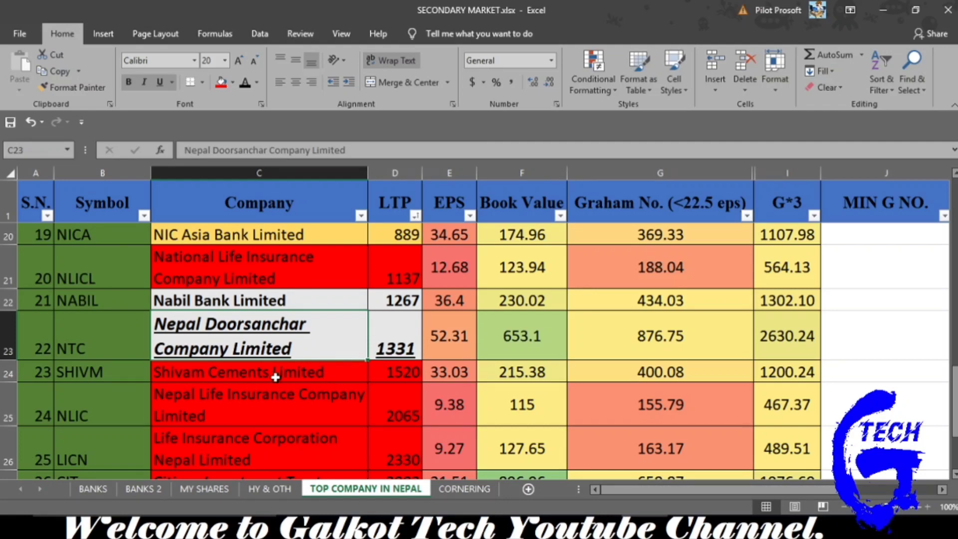
Look over the whole company table once more, including the G*3 and Market Capitalization columns.
scroll(275, 378, "up", 6)
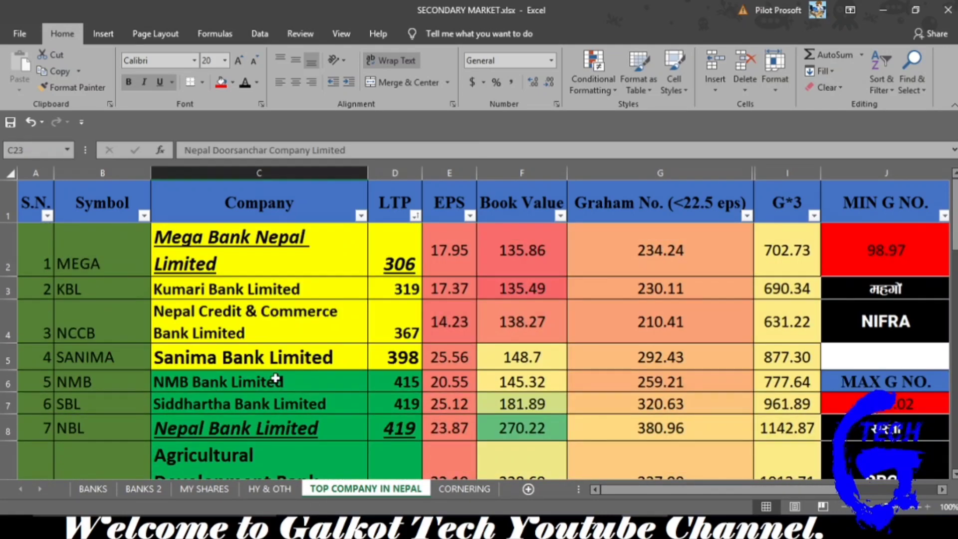
scroll(276, 377, "down", 1, "ctrl")
scroll(276, 378, "right", 3)
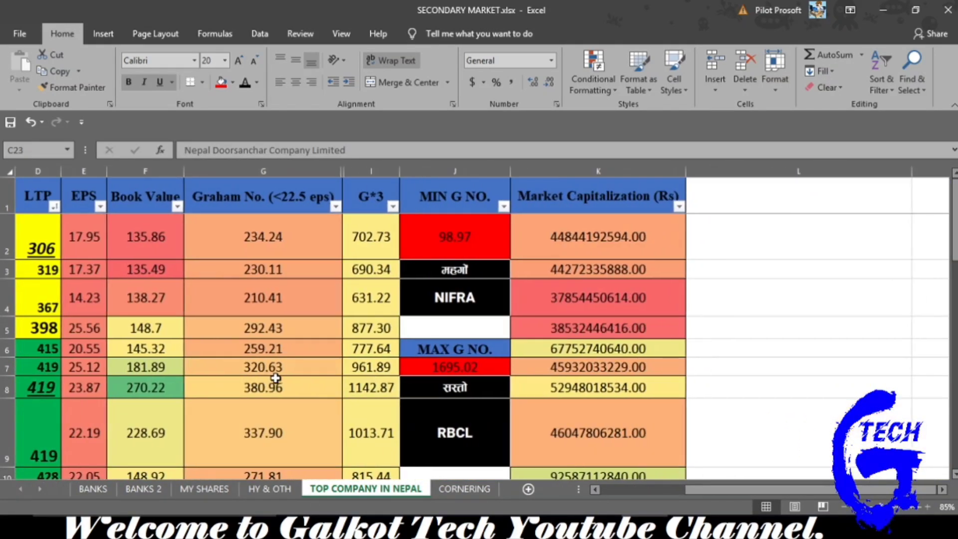
scroll(275, 377, "left", 1)
scroll(276, 377, "left", 2)
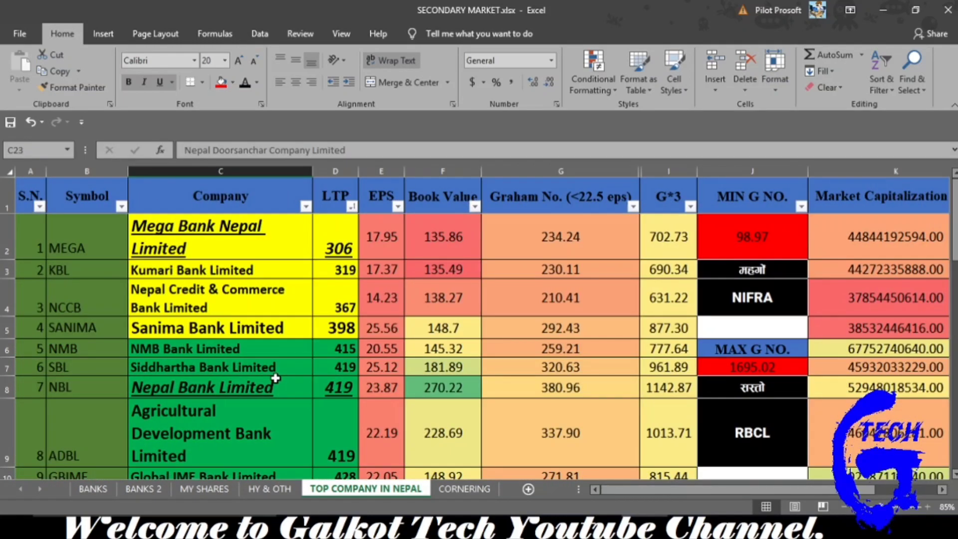
scroll(275, 378, "down", 2, "ctrl")
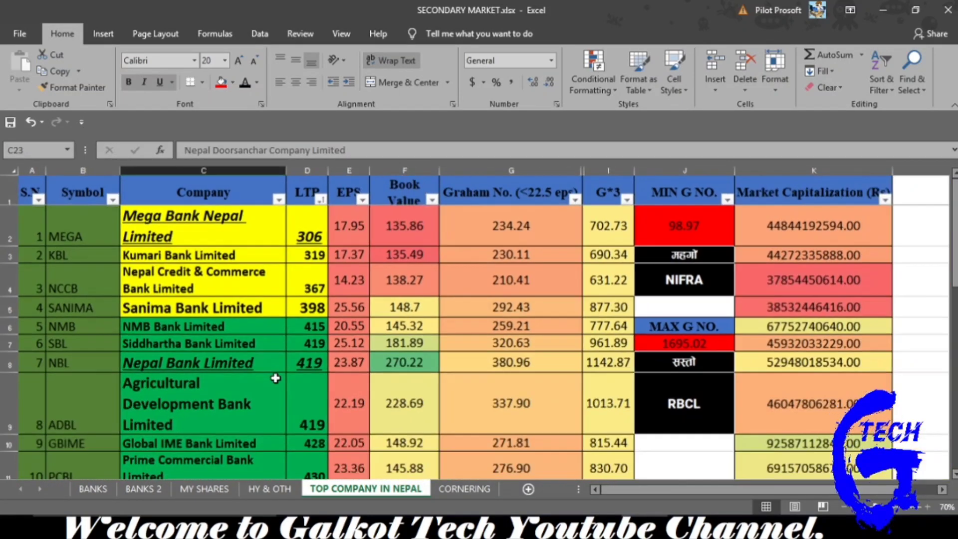
scroll(275, 378, "down", 5)
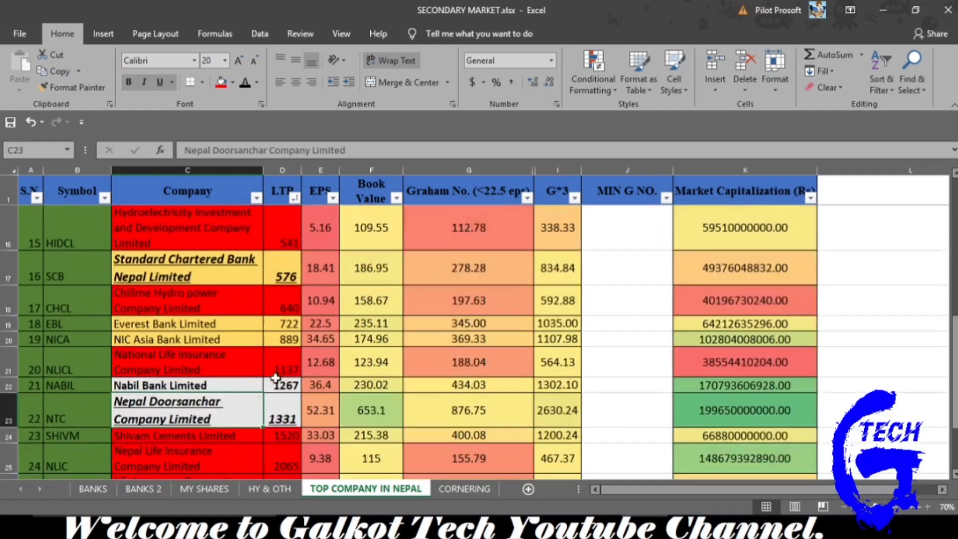
scroll(275, 378, "up", 1, "ctrl")
scroll(275, 378, "up", 5)
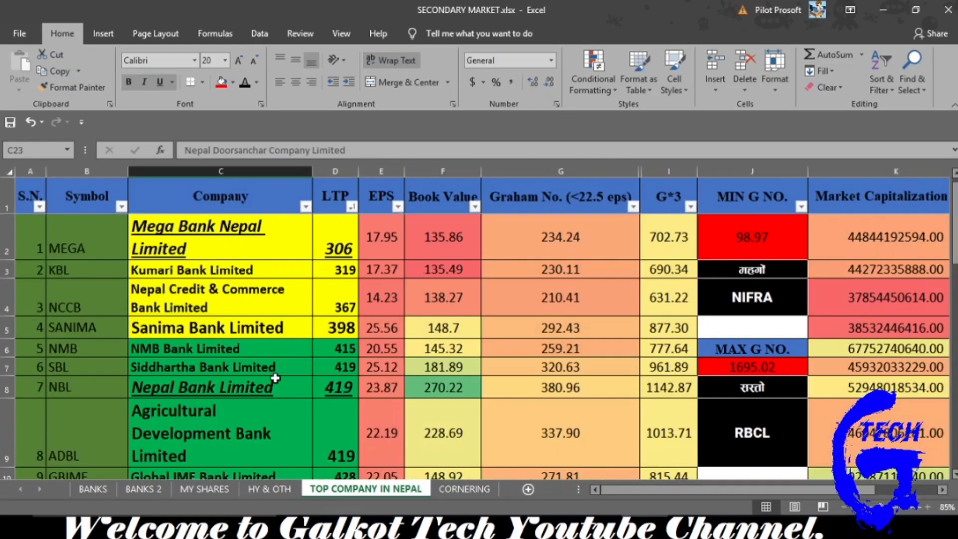
scroll(275, 377, "up", 1, "ctrl")
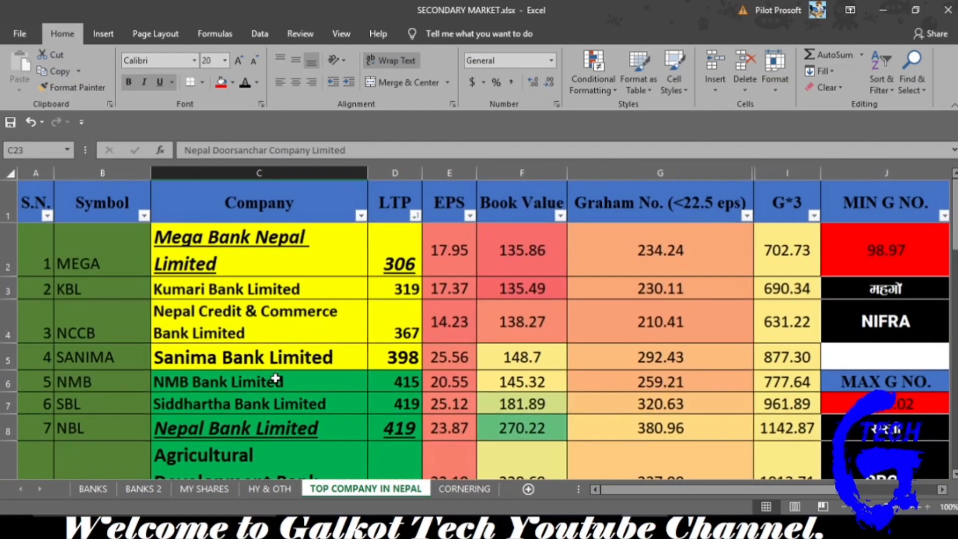
scroll(276, 378, "down", 4)
scroll(276, 378, "up", 4)
scroll(275, 379, "down", 3, "ctrl")
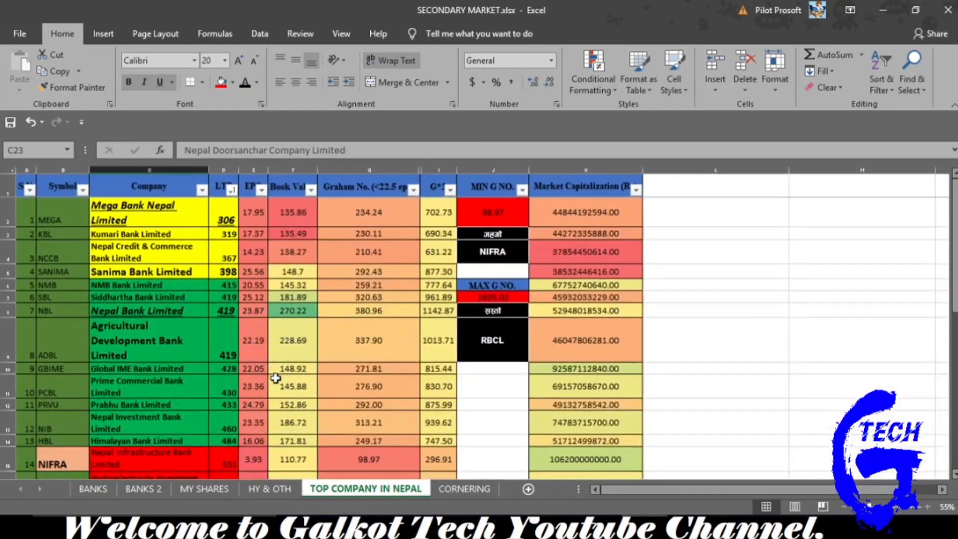
scroll(276, 378, "up", 5, "ctrl")
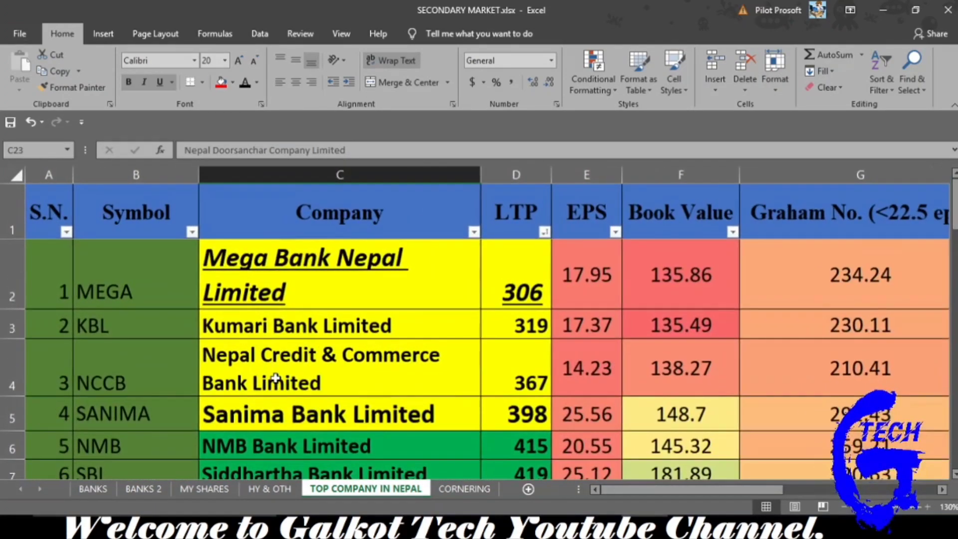
scroll(276, 377, "down", 12)
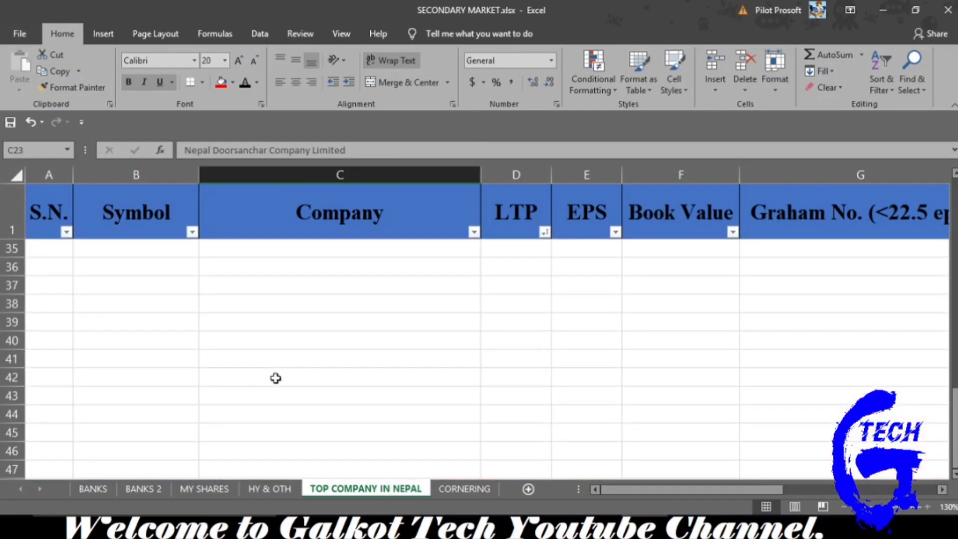